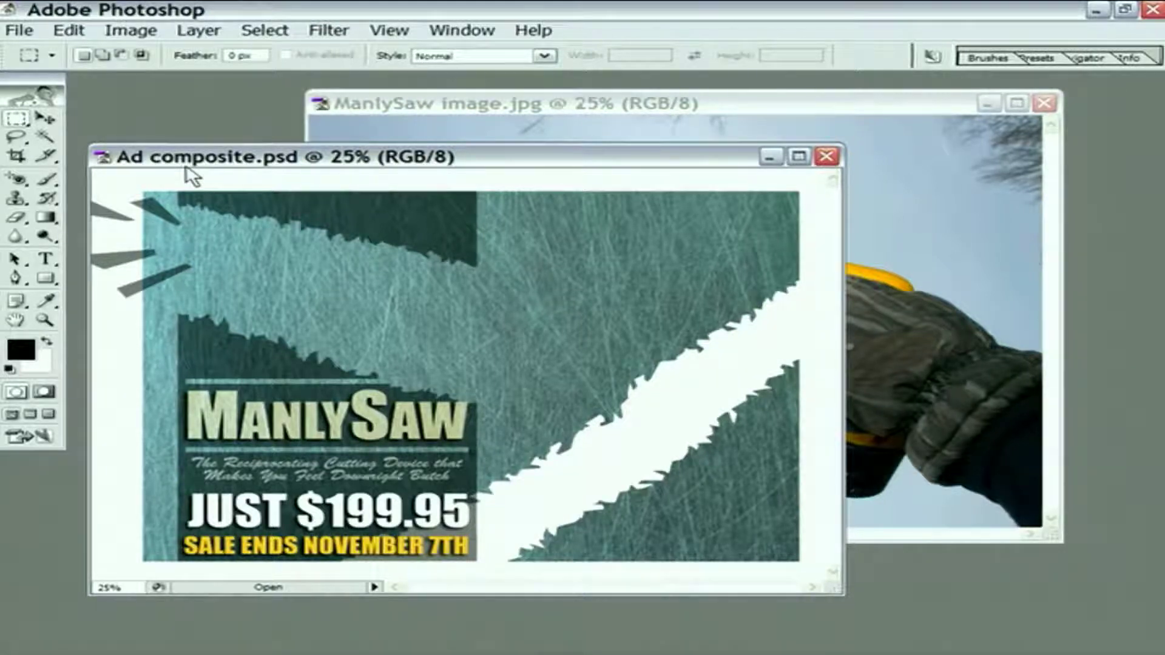
Try placing the cut-out saw from ManlySaw image.jpg into the Ad composite.psd layout, and undo the placement
left_click(389, 111)
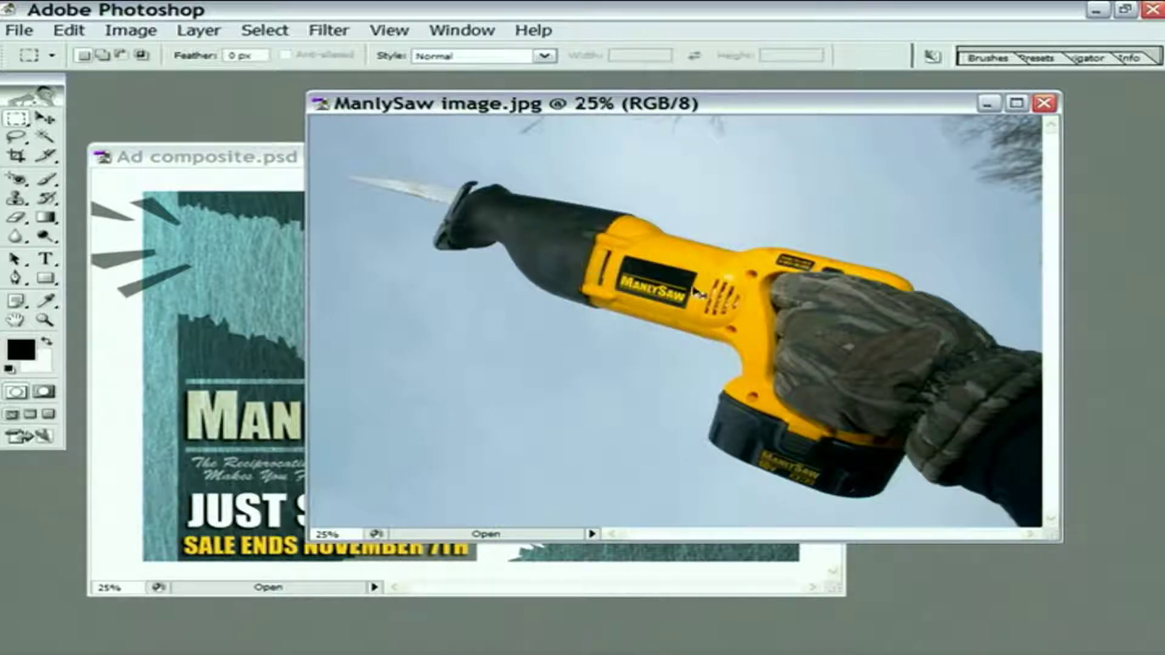
left_click_drag(705, 293, 227, 291)
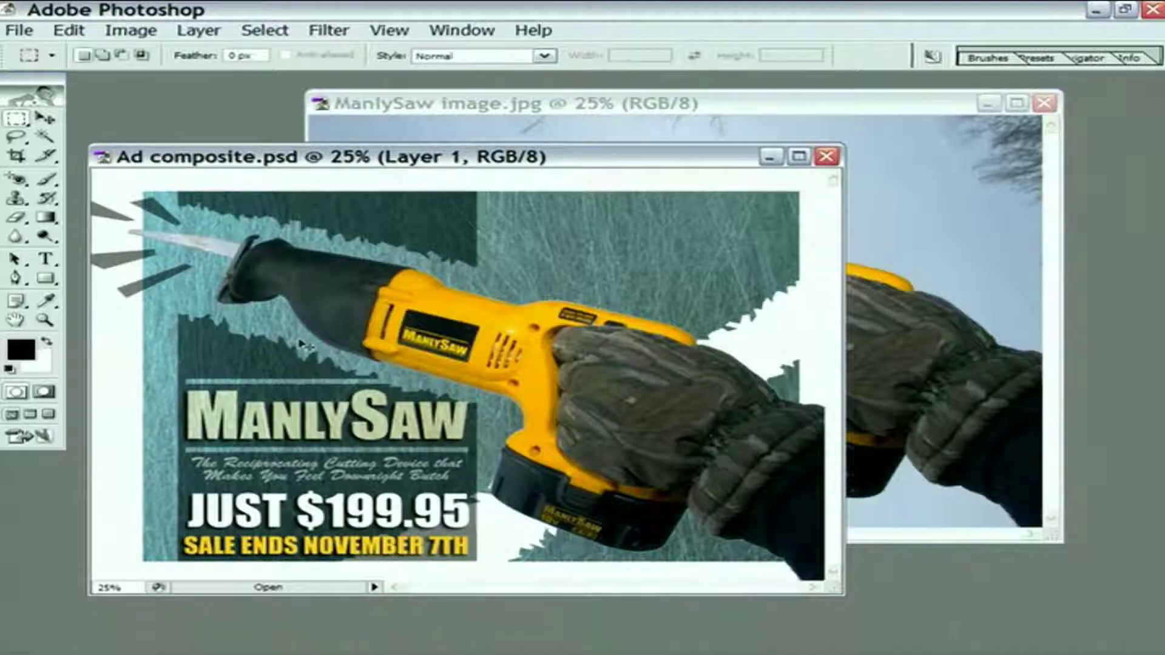
key("ctrl+z")
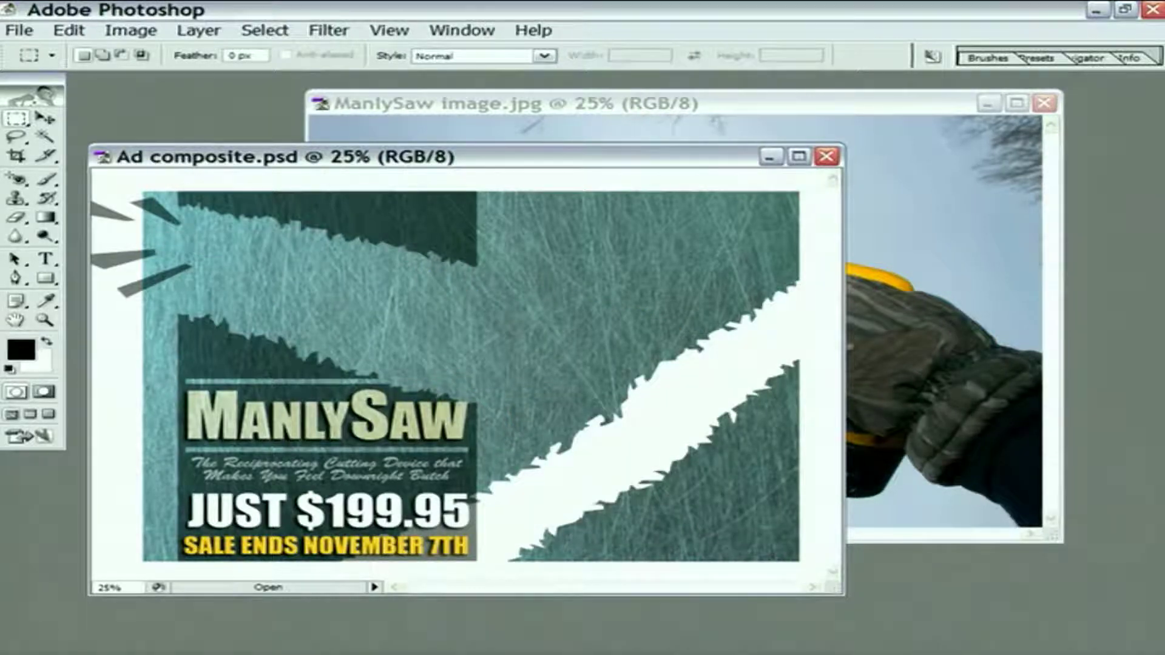
Reduce Ad composite.psd to 12.5%, bring ManlySaw image.jpg in front of it, and show the hidden palettes
key("ctrl+minus")
key("ctrl+minus")
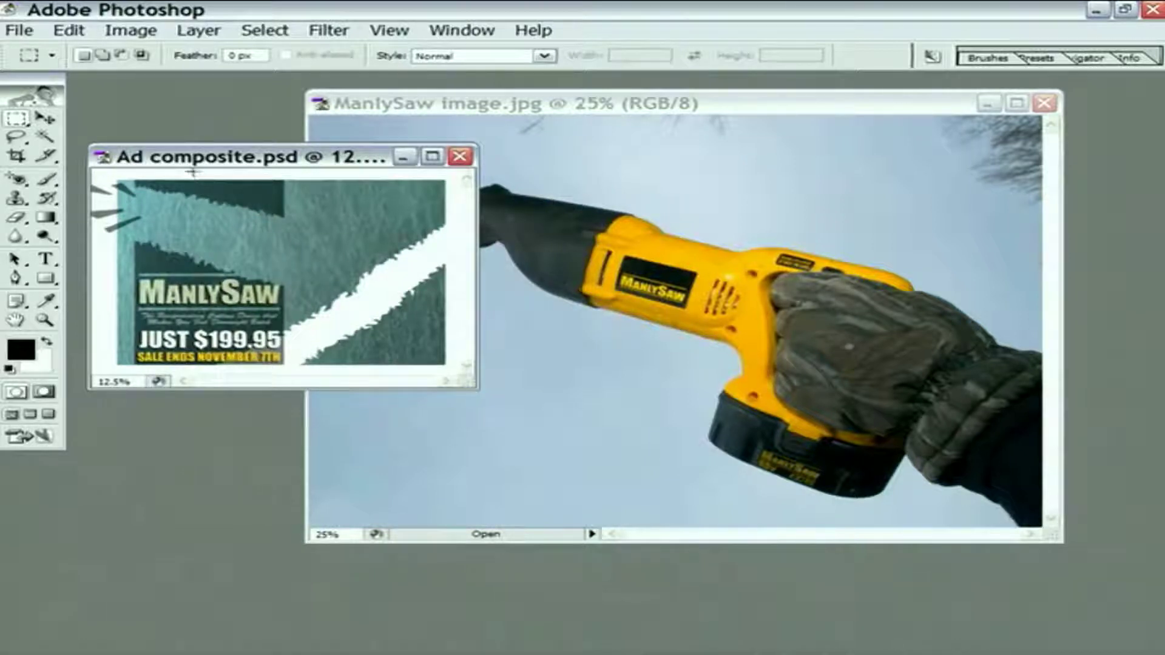
left_click_drag(175, 164, 267, 170)
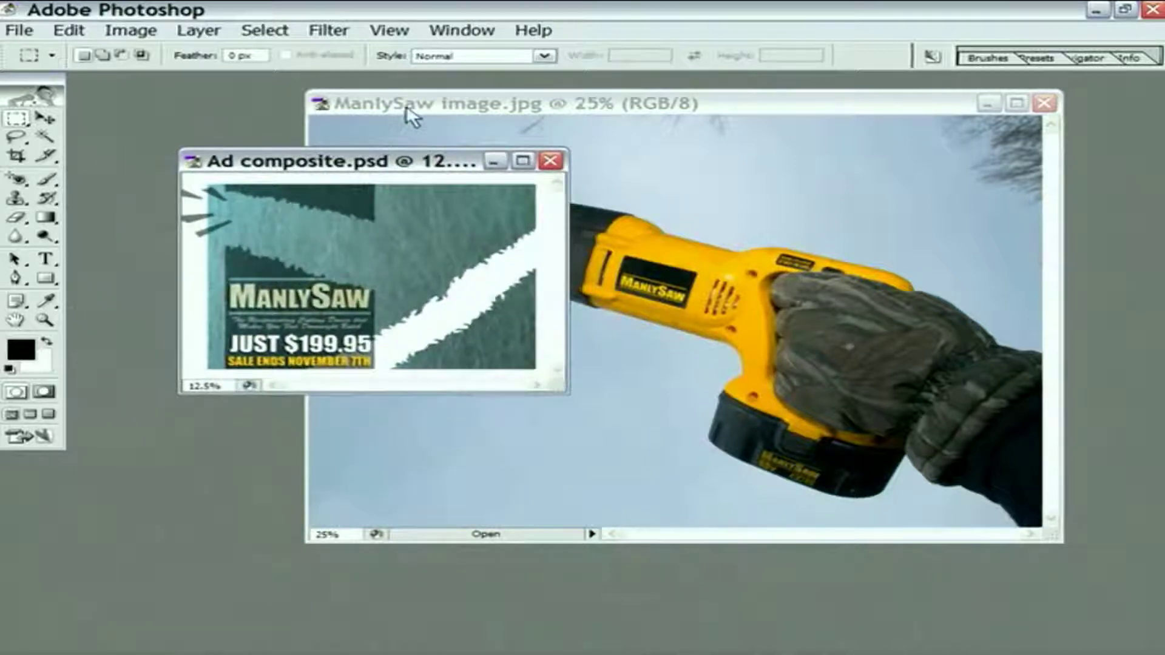
left_click_drag(407, 109, 185, 102)
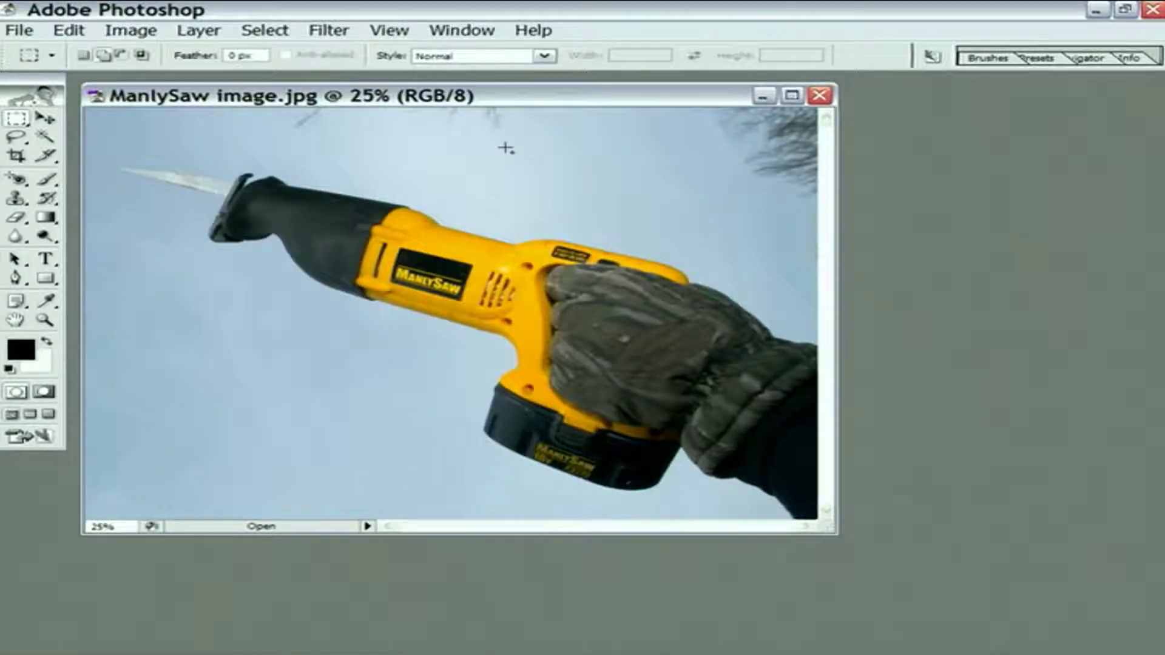
key("Tab")
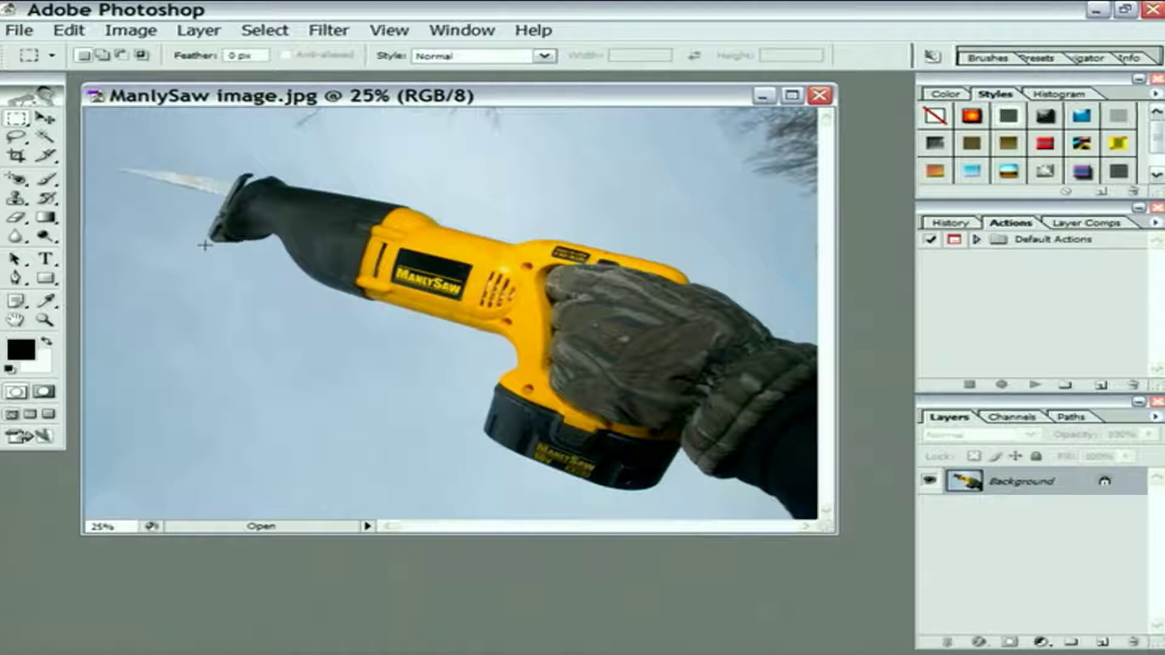
Try rotating the ManlySaw image canvas 90° clockwise
left_click(131, 31)
mouse_move(161, 212)
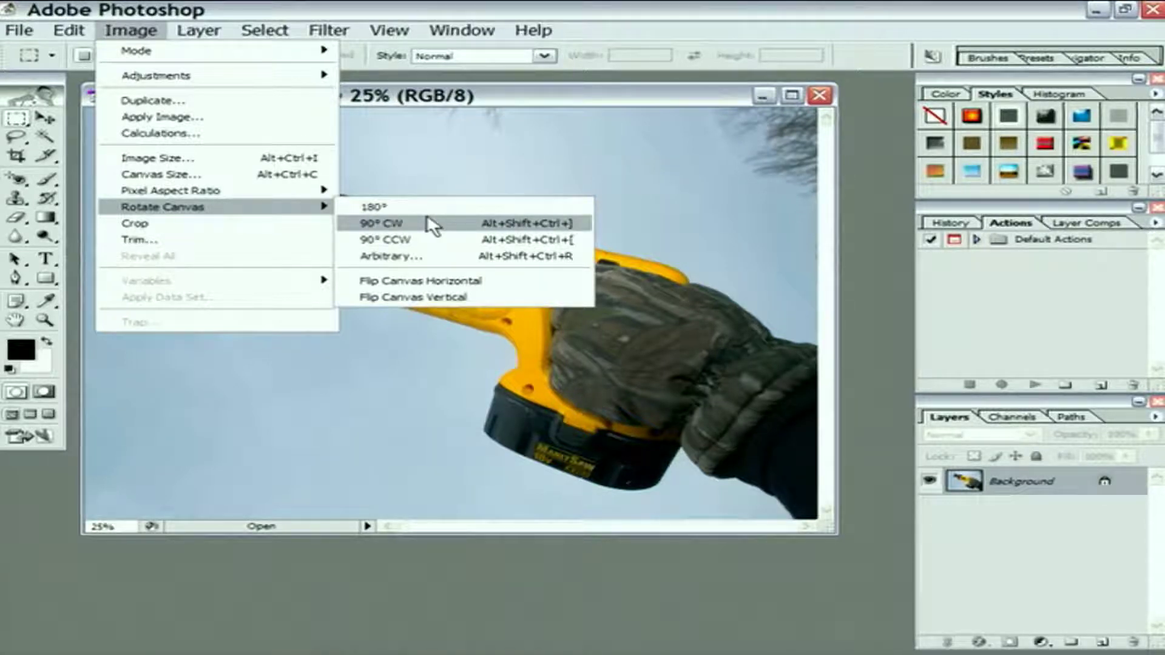
left_click(485, 221)
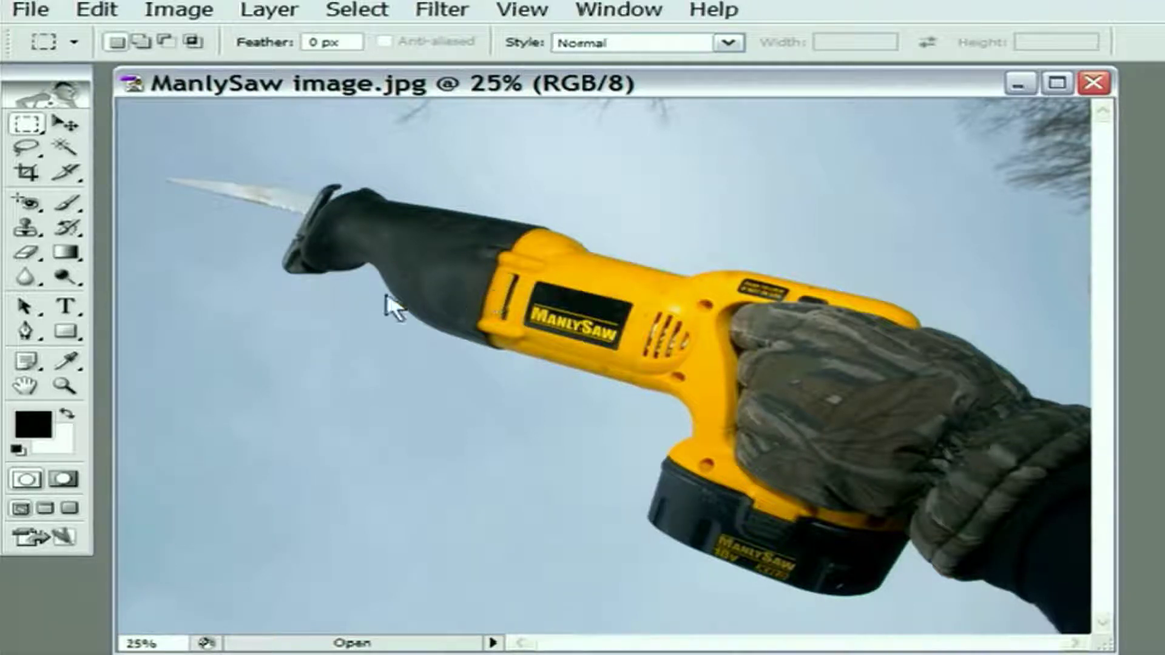
Select the saw's yellow body with the Magic Wand at tolerance 32, adding its darker lower edge to the selection
left_click(66, 149)
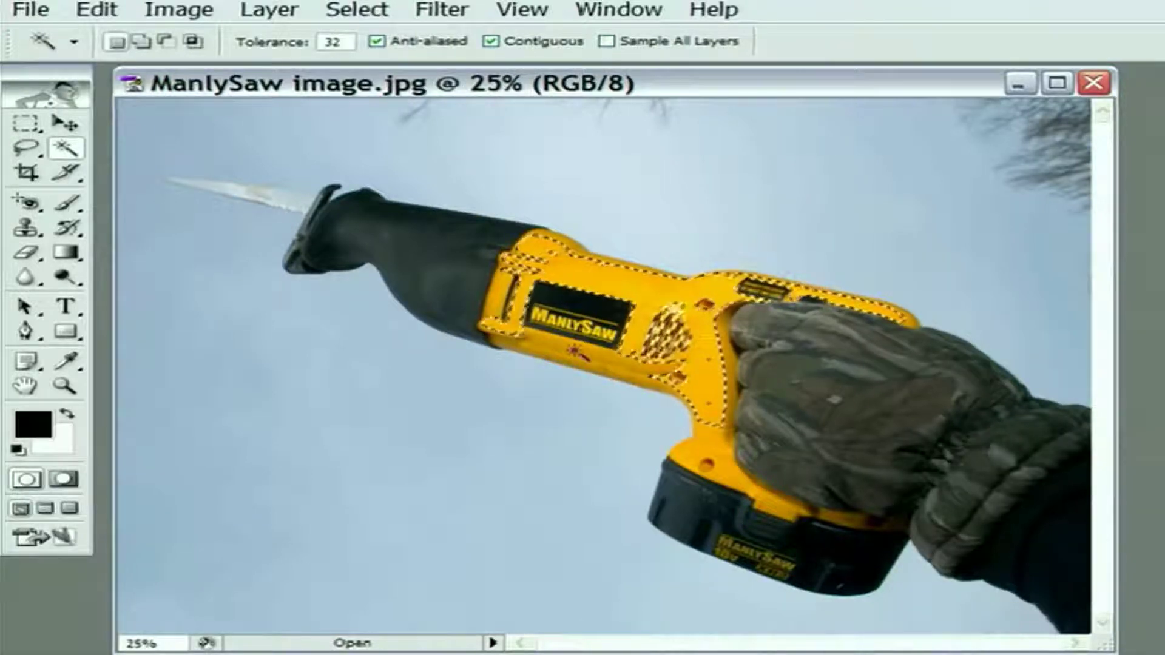
key("shift")
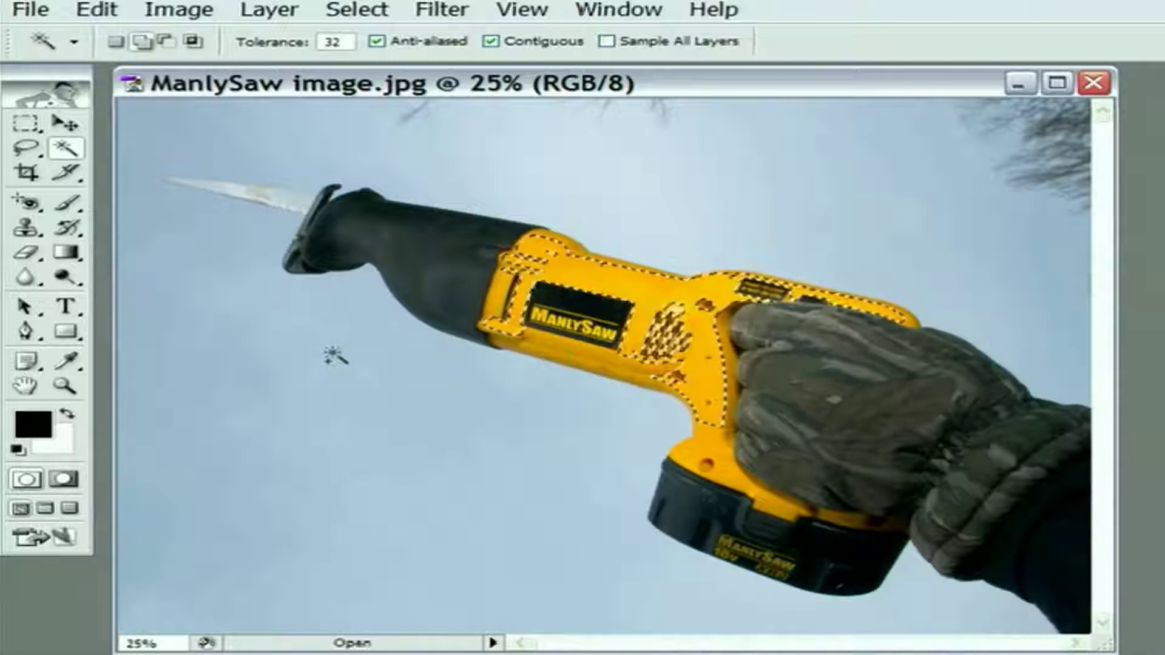
key("shift")
key("shift")
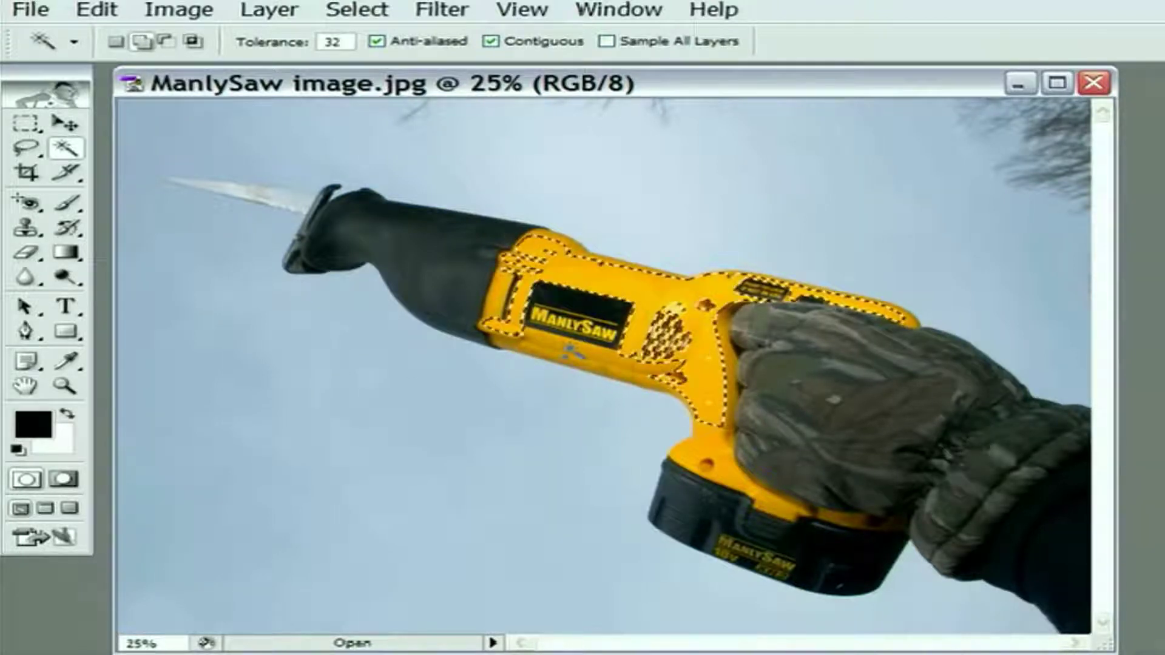
left_click(571, 351, "shift")
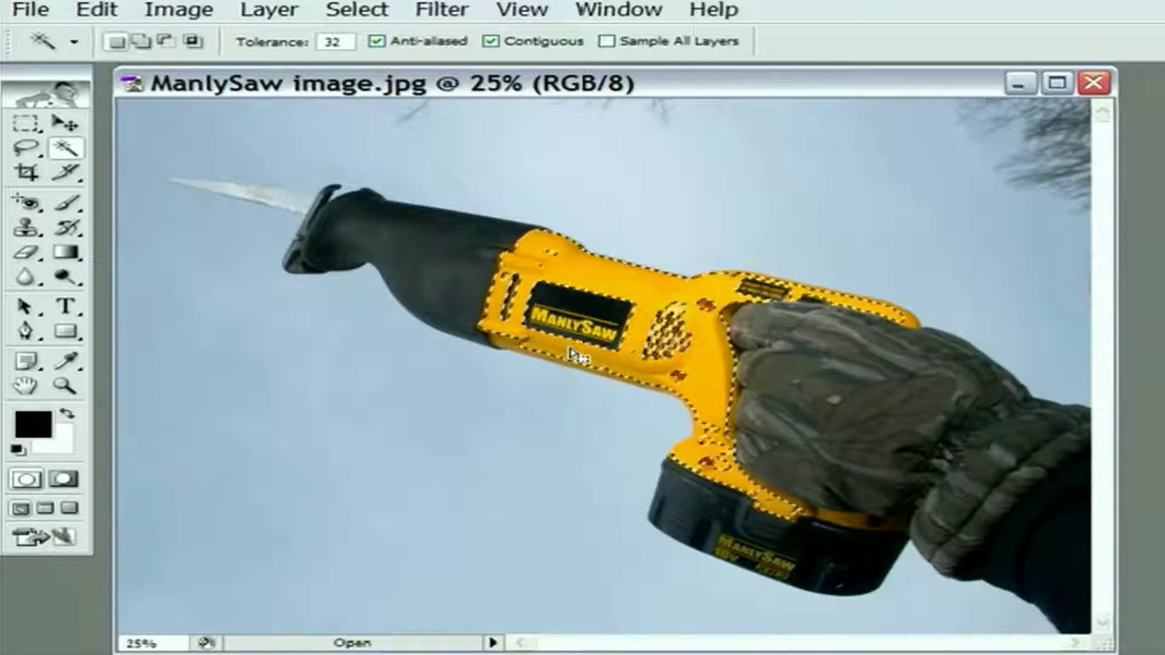
Undo a replacement selection of the sky and refine the yellow body selection with further Magic Wand additions and subtractions
left_click(654, 207)
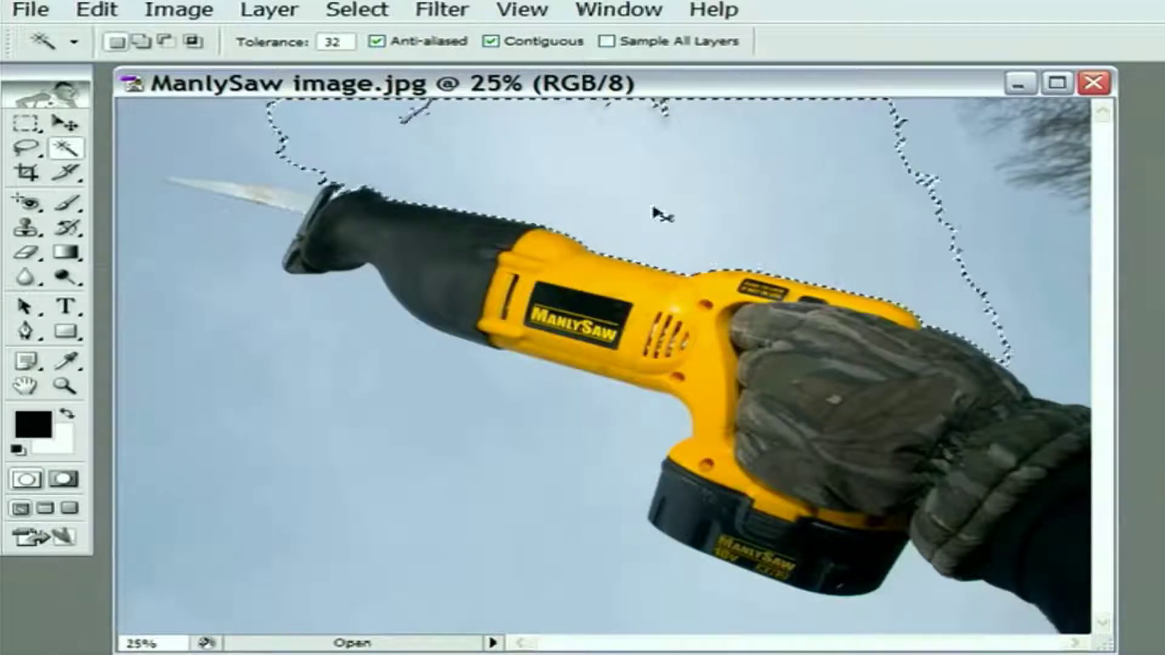
key("ctrl+z")
key("shift")
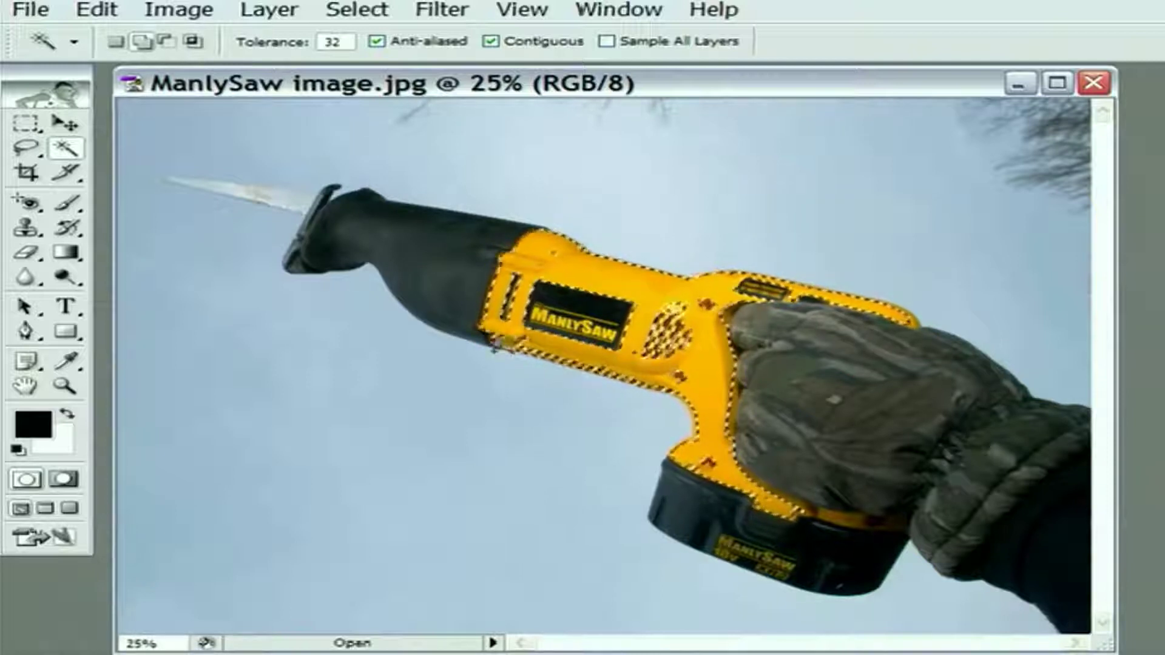
left_click(493, 346, "shift")
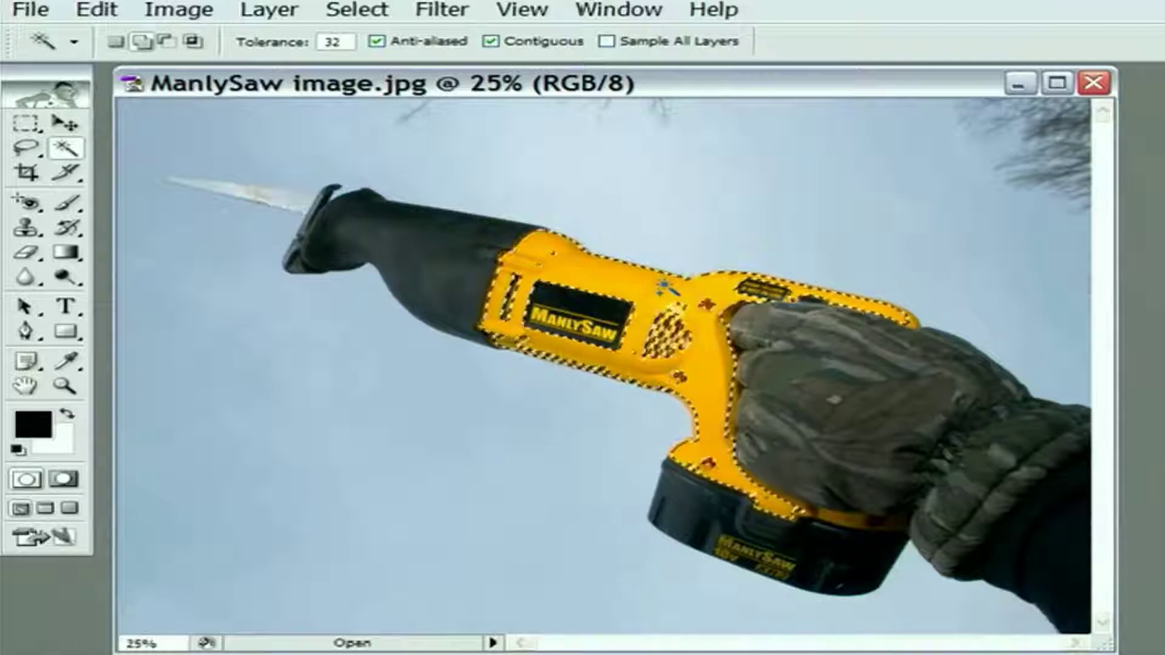
left_click(663, 287, "shift")
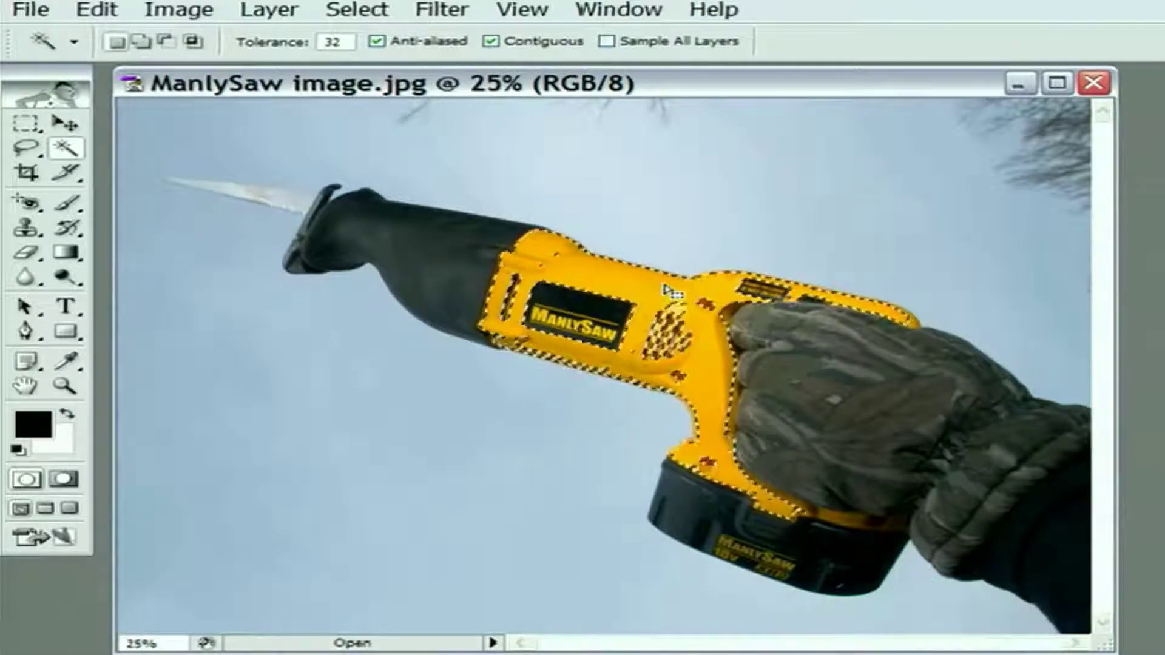
left_click(662, 287, "alt")
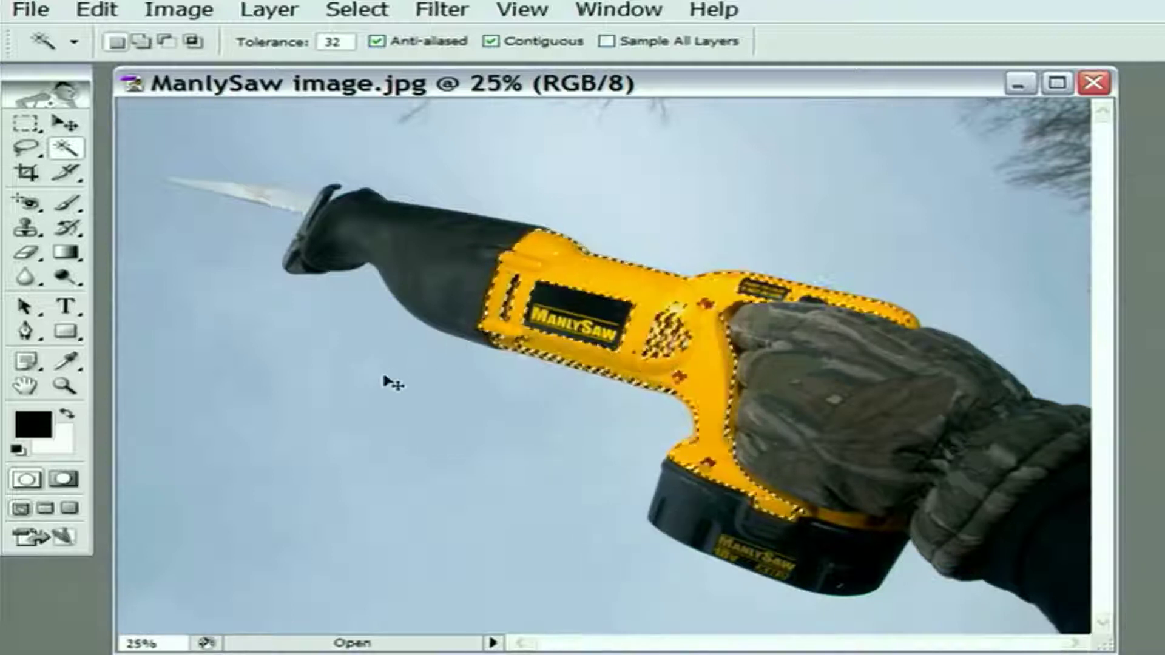
left_click(552, 342, "shift")
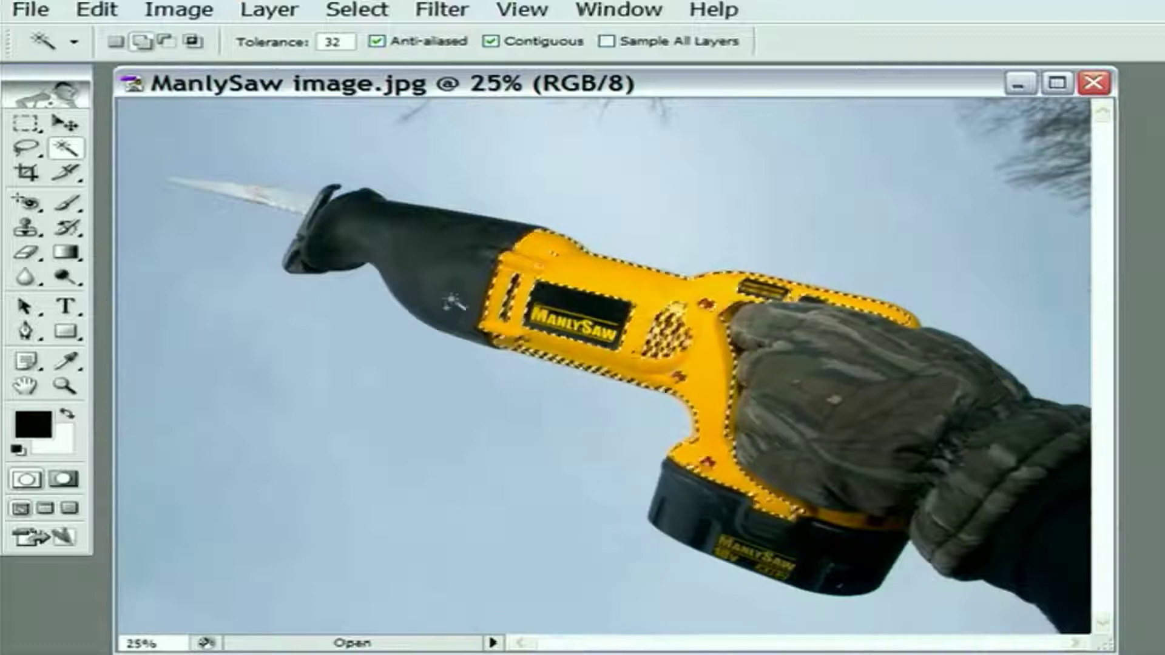
Extend the Magic Wand selection to the saw's black nose and the gloved hand, undoing the accidental addition of the sky
left_click(410, 248, "shift")
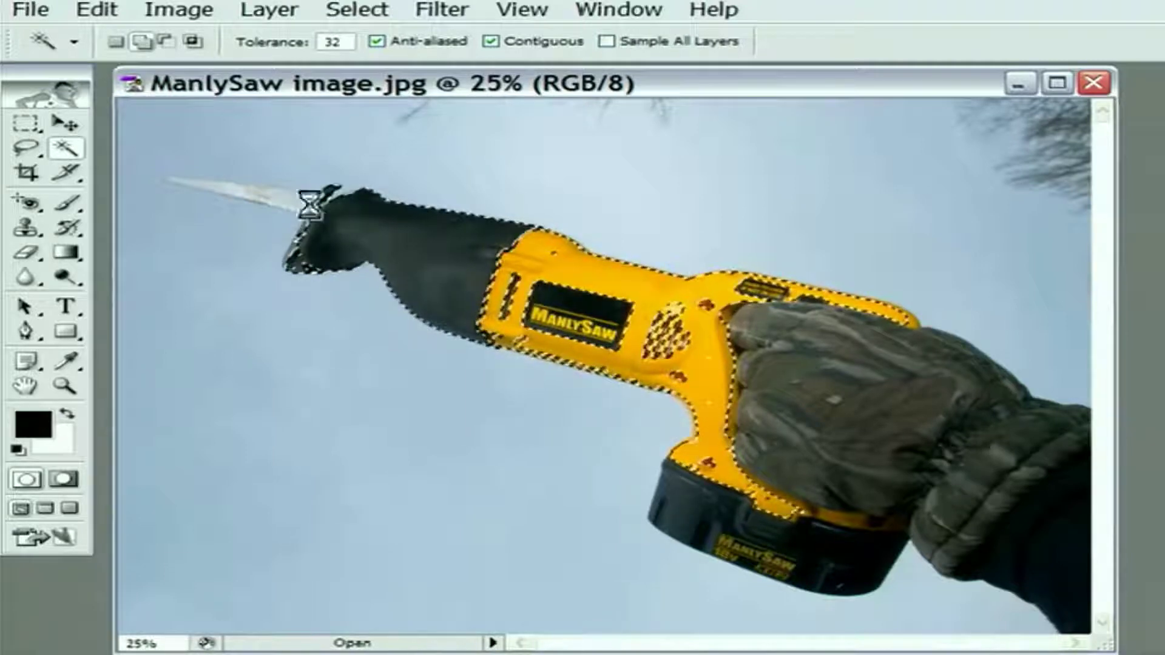
left_click(446, 210, "shift")
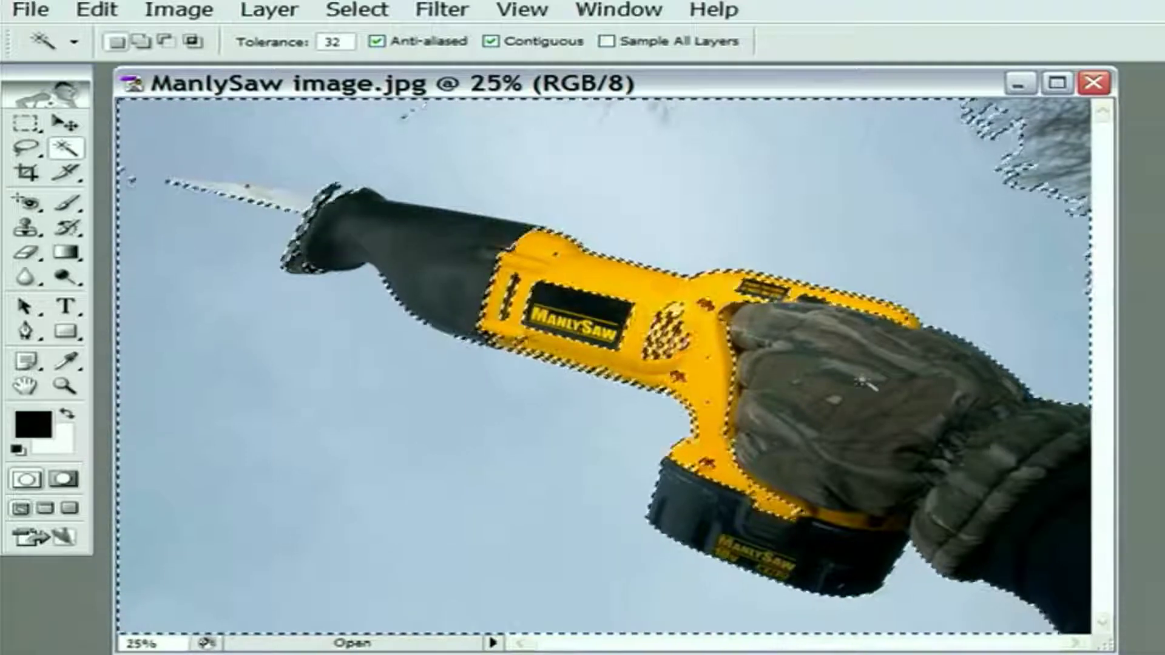
key("ctrl+z")
left_click(869, 389, "shift")
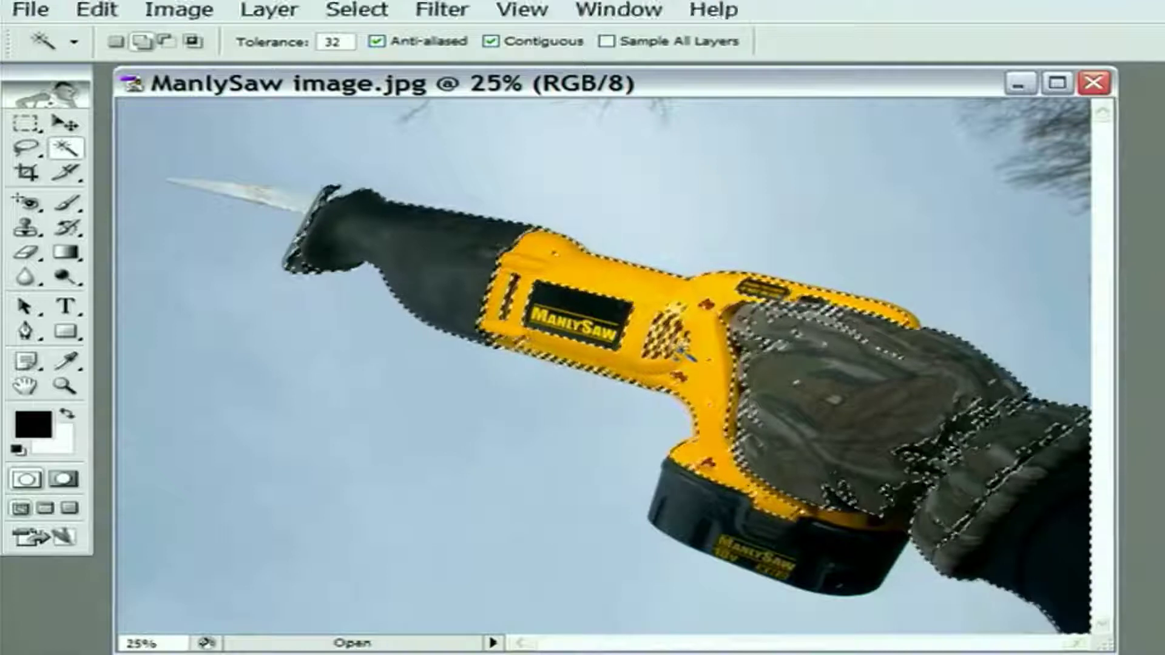
left_click(687, 357, "shift")
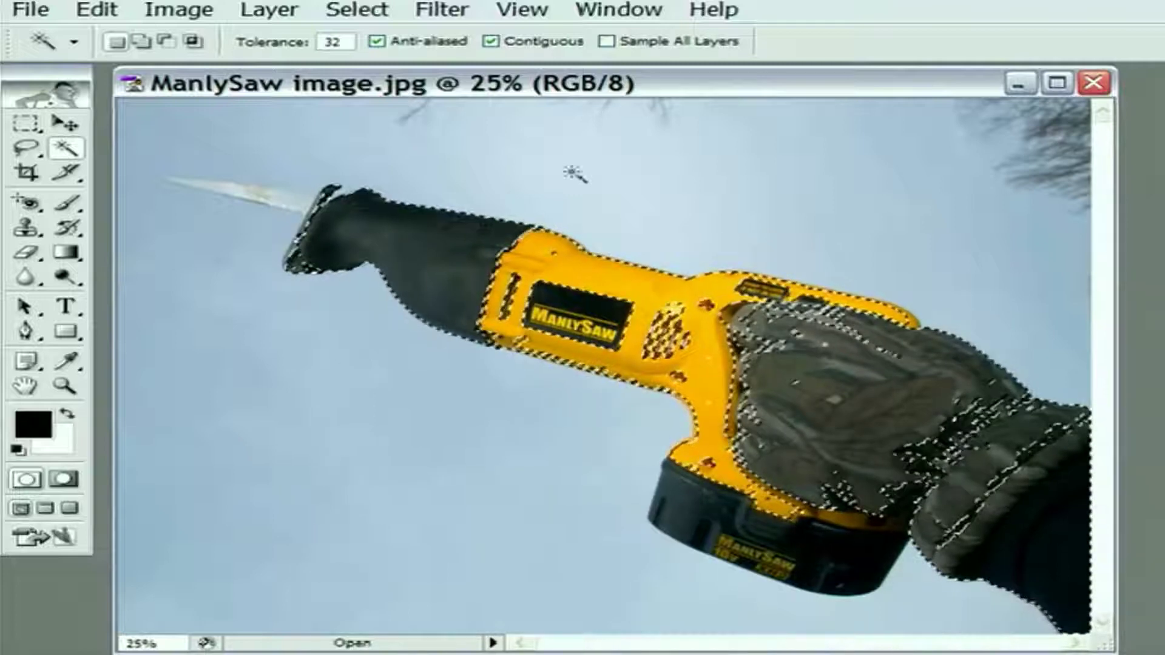
Invert the saw selection, and deselect everything
left_click(354, 13)
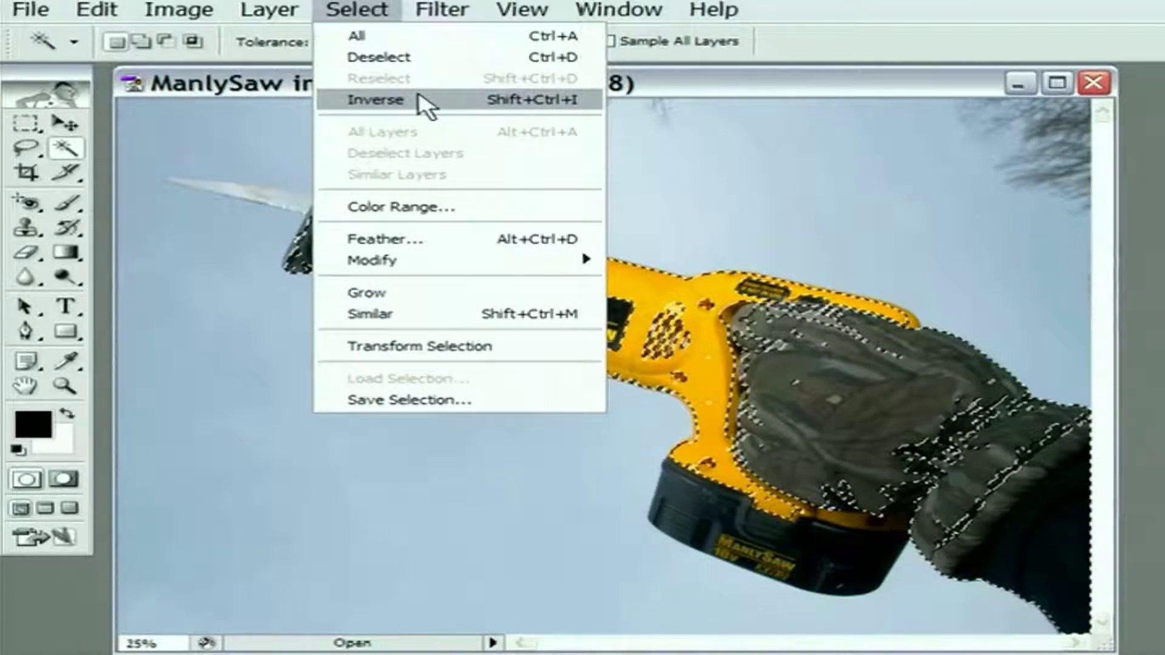
left_click(425, 102)
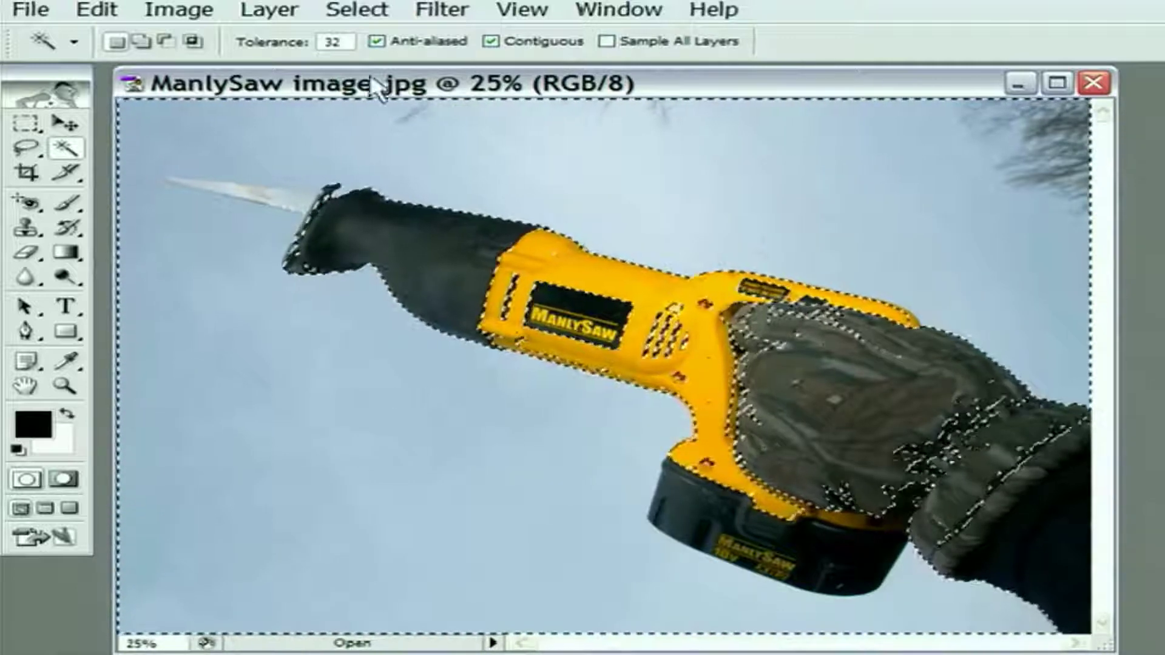
left_click(345, 21)
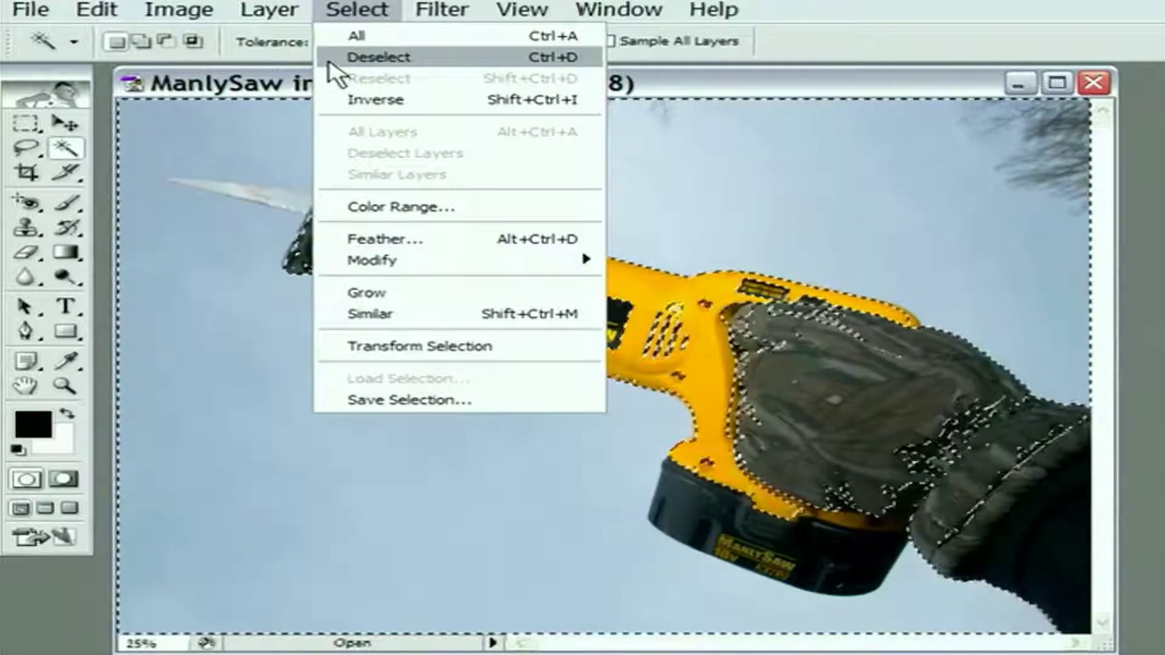
left_click(328, 61)
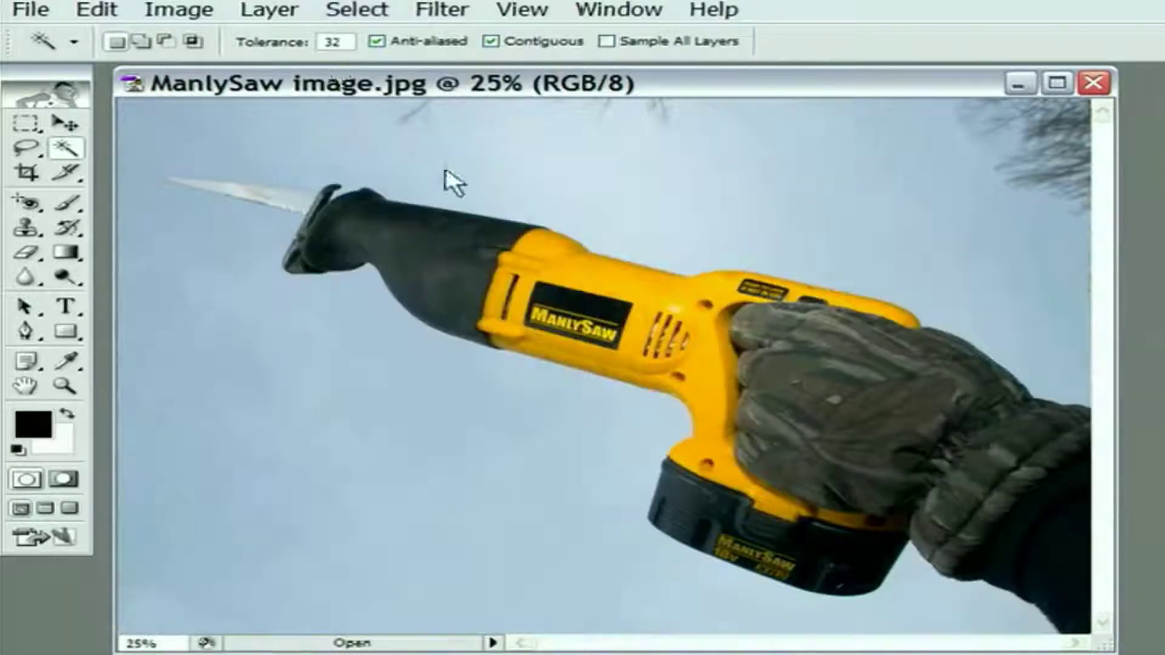
Select the area of sky above the saw with the Magic Wand at tolerance 32
left_click(534, 173)
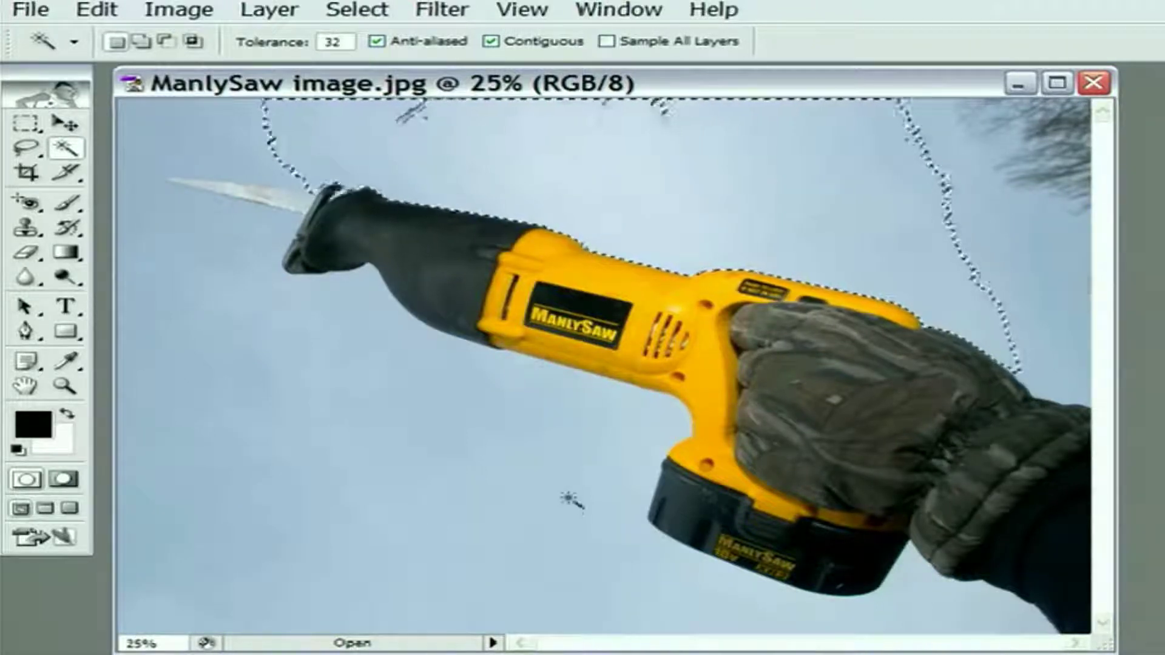
left_click(326, 510)
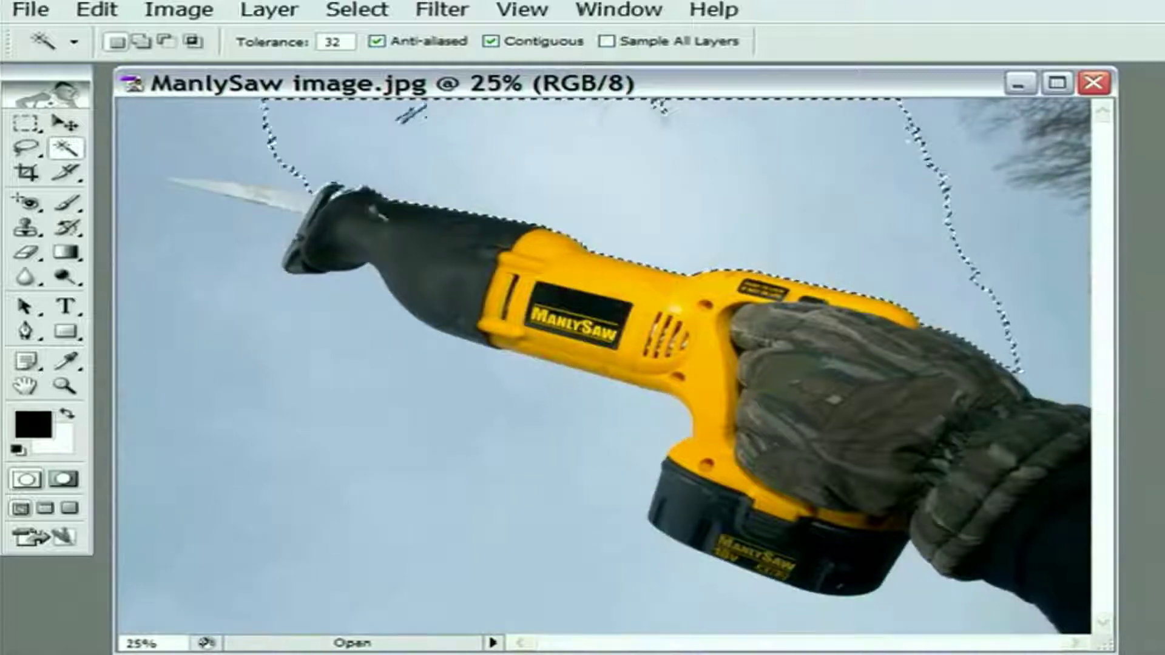
left_click(664, 163)
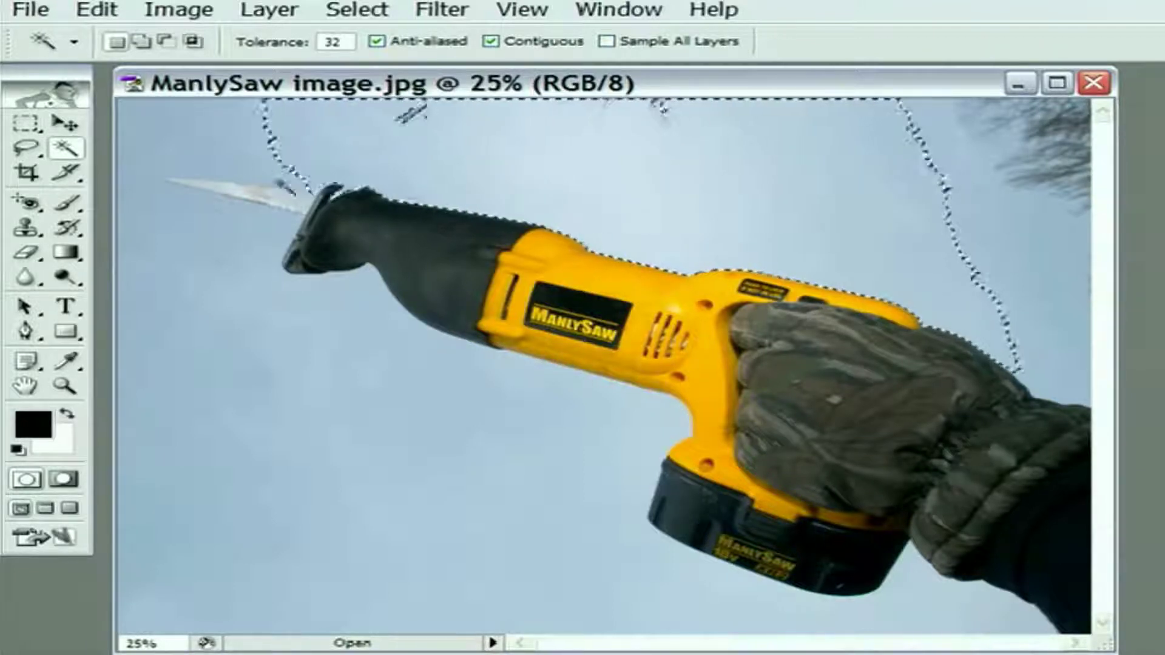
left_click(231, 159)
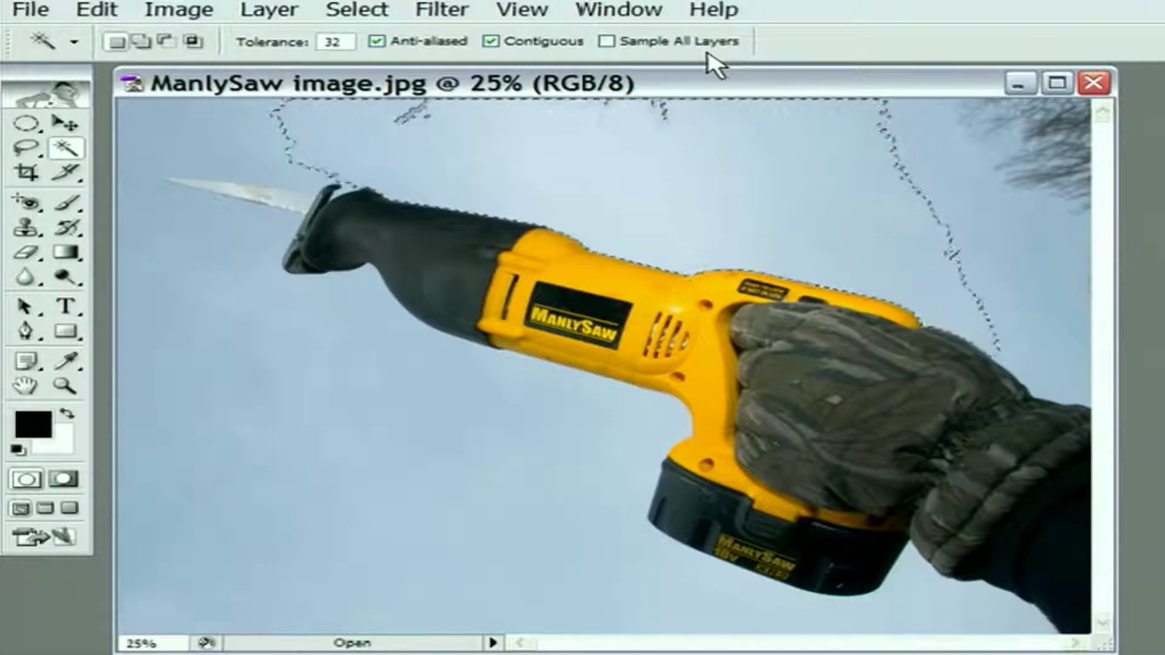
Switch to the Gradients.tif image and reposition its window beside the toolbox
left_click(613, 15)
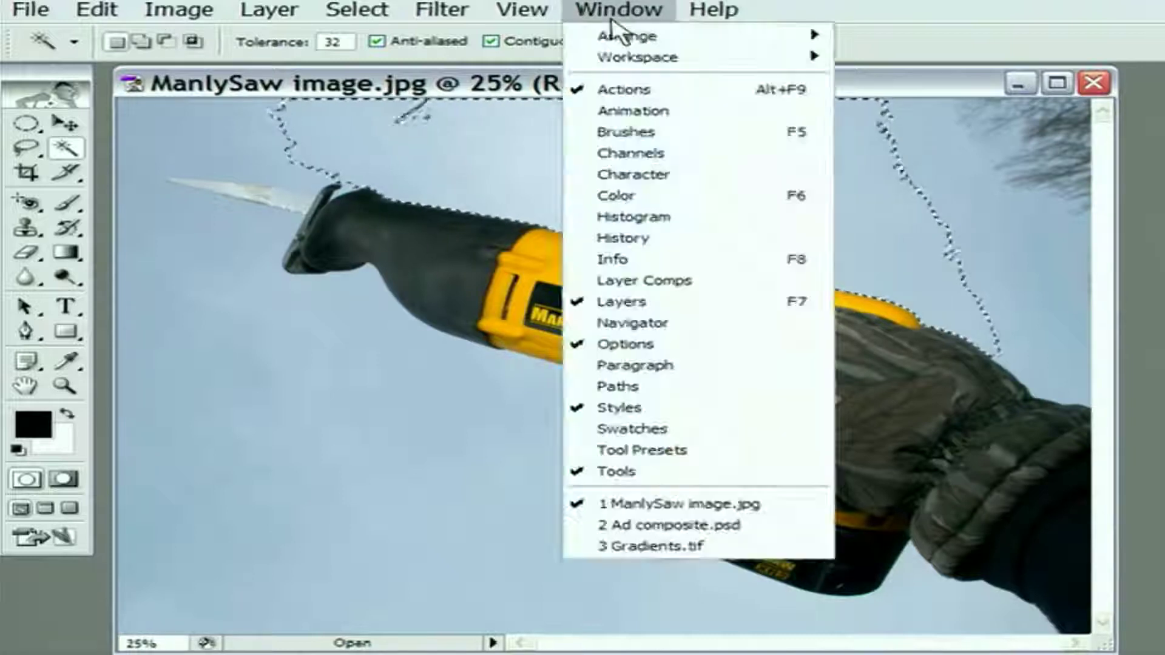
left_click(739, 552)
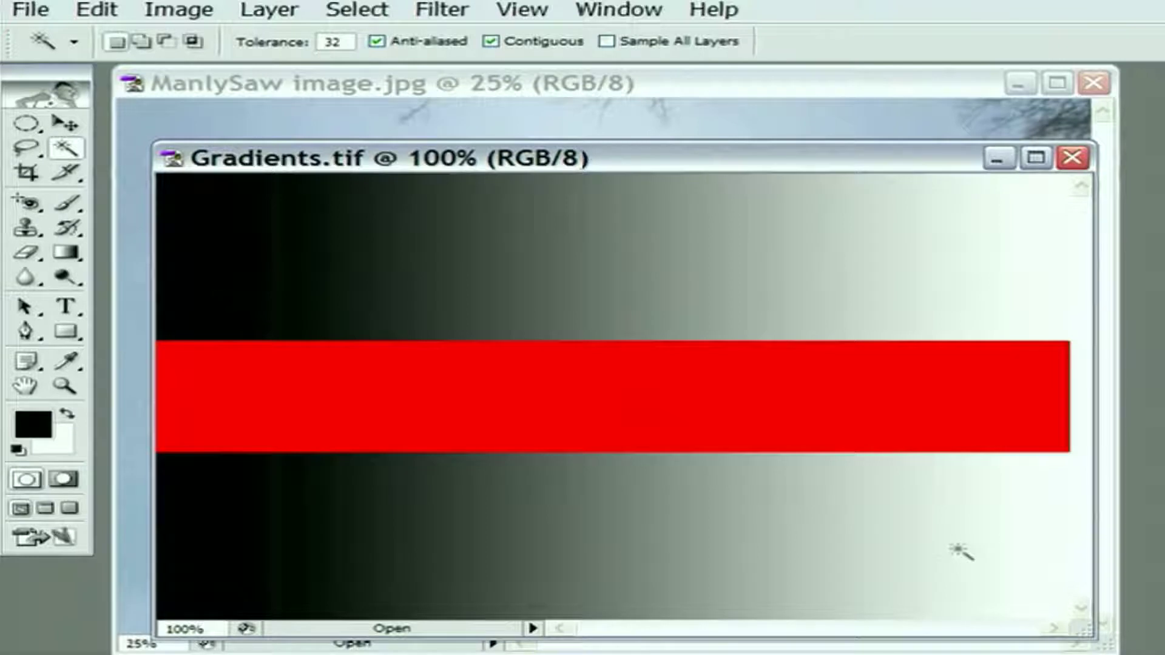
left_click_drag(684, 165, 627, 123)
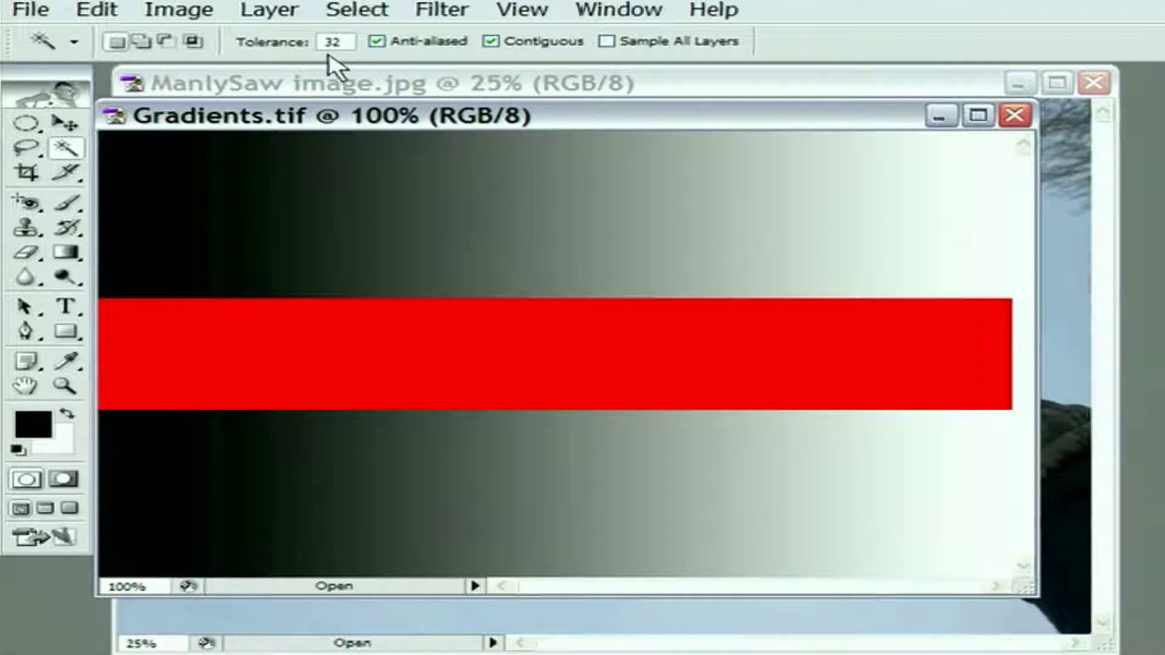
left_click_drag(340, 115, 358, 119)
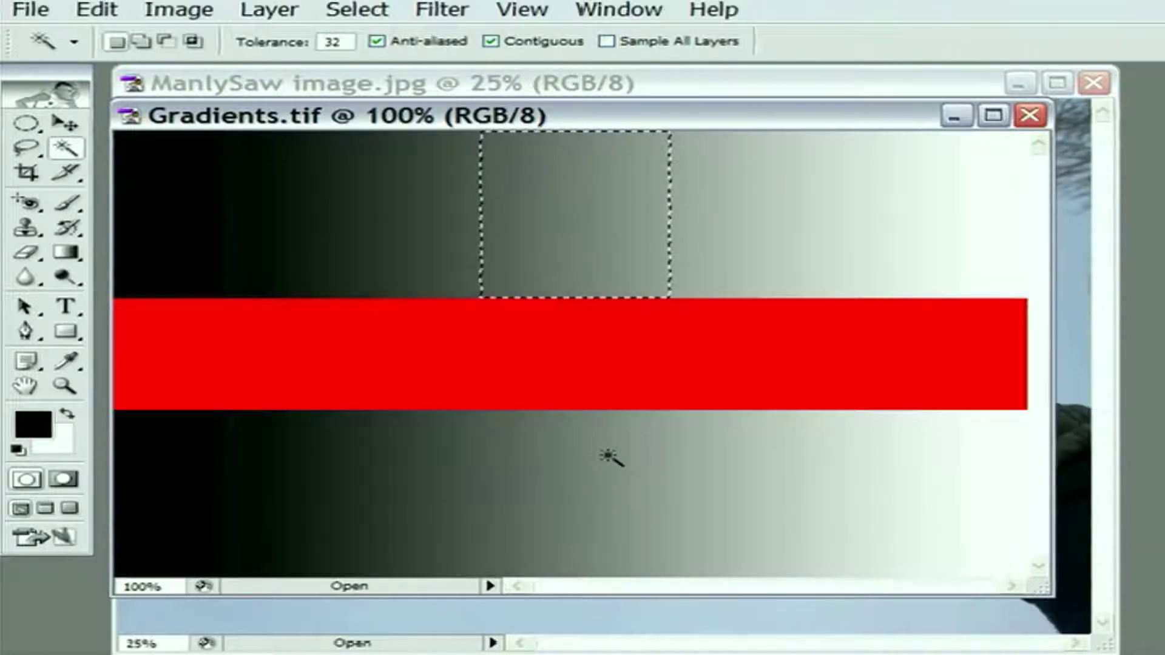
Select the dark grey tones above and below the red bar with Contiguous off, and turn Contiguous back on
left_click(491, 41)
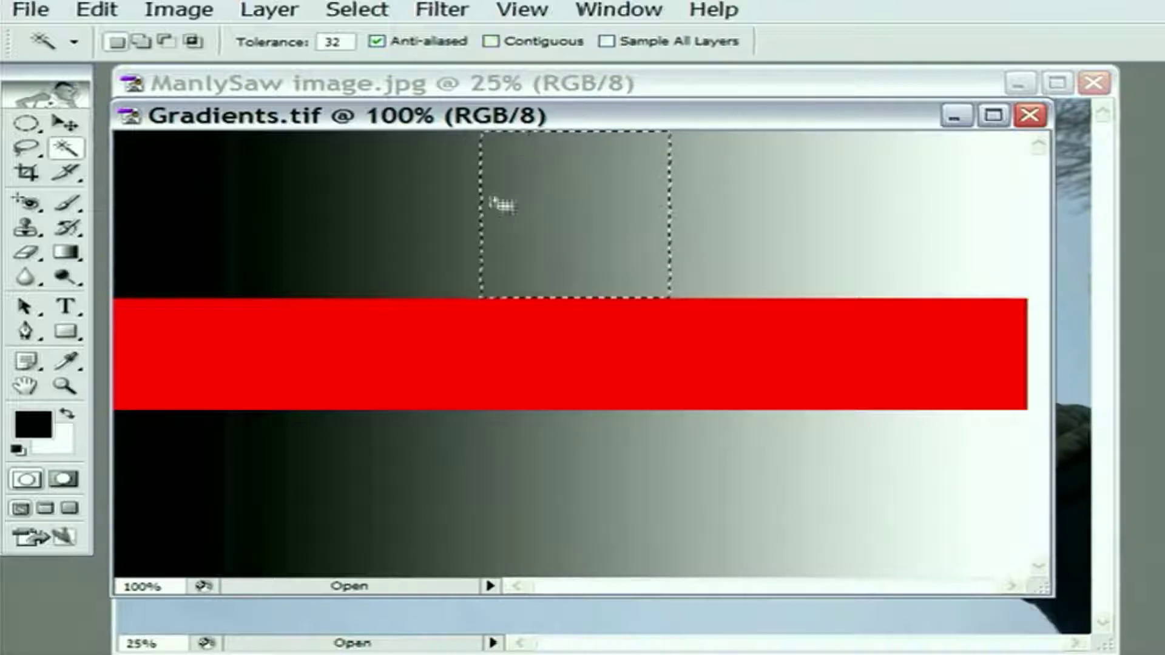
left_click(445, 205)
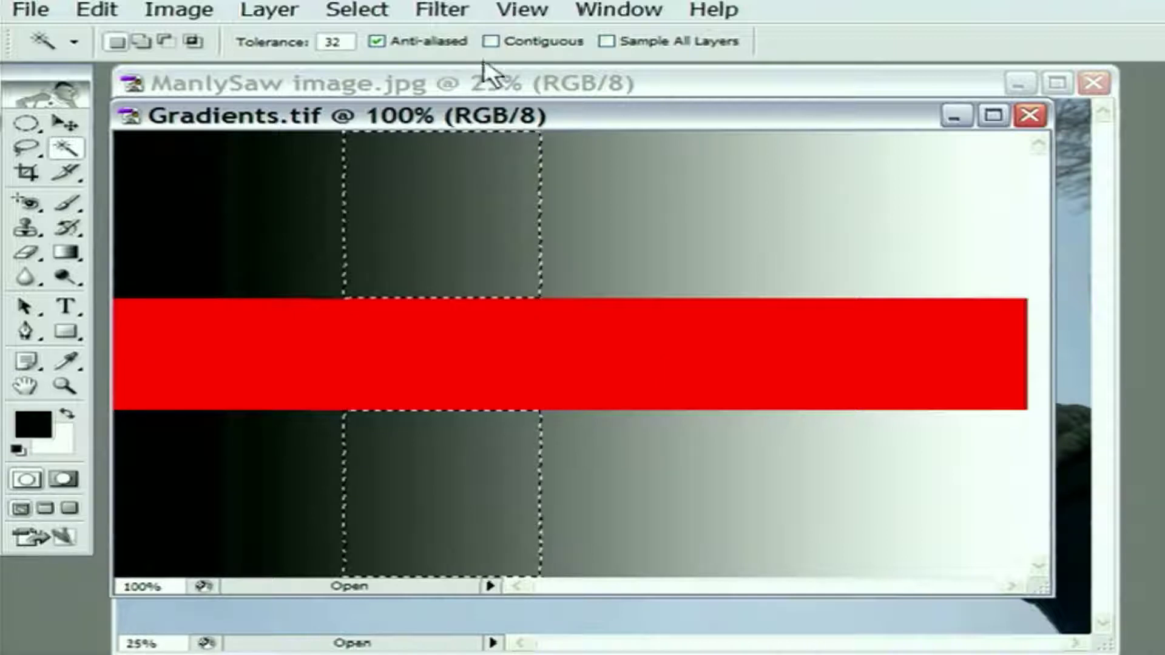
left_click(491, 41)
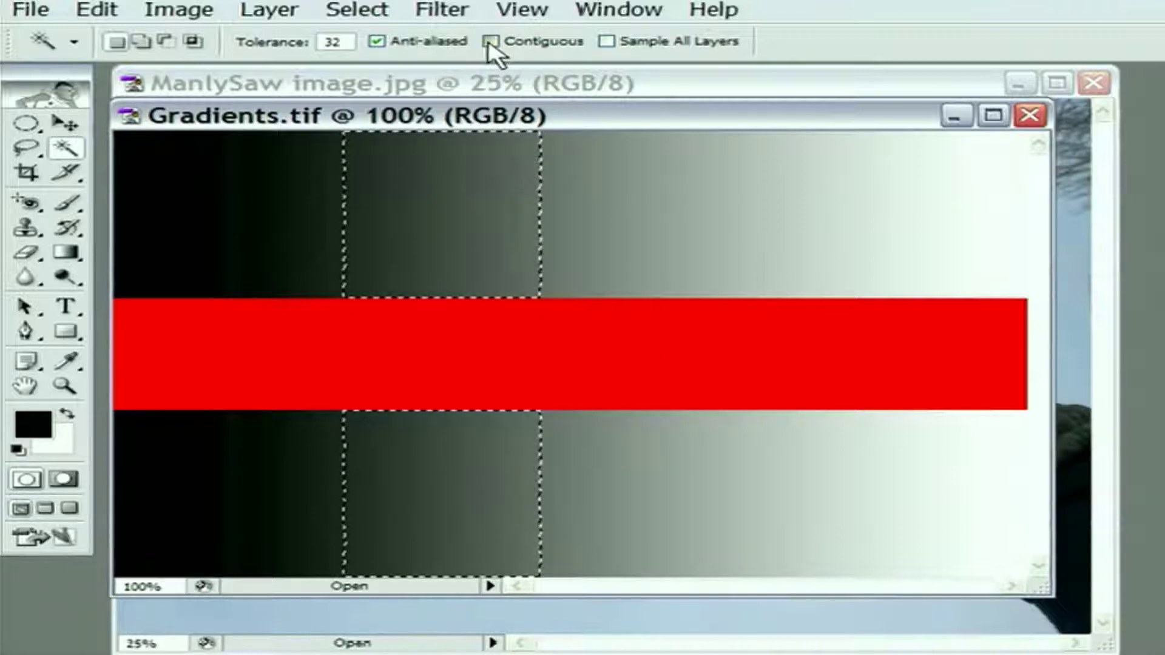
Set the Magic Wand tolerance to 60, deselect, and select the middle grey of the upper gradient
double_click(335, 42)
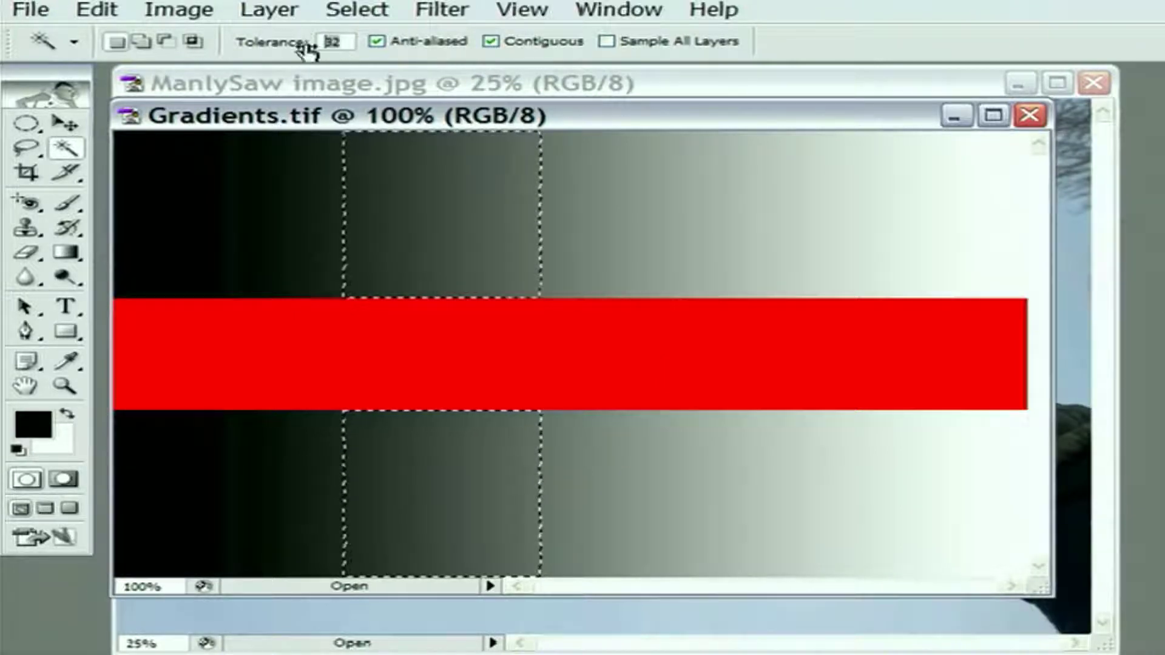
type("6")
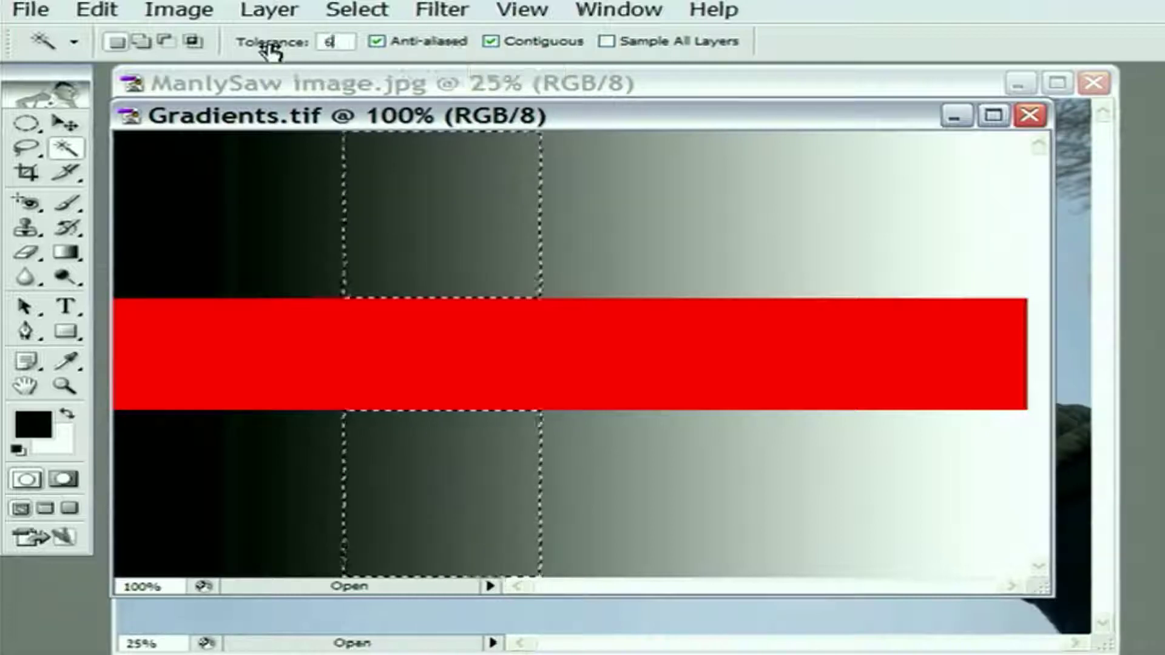
type("0")
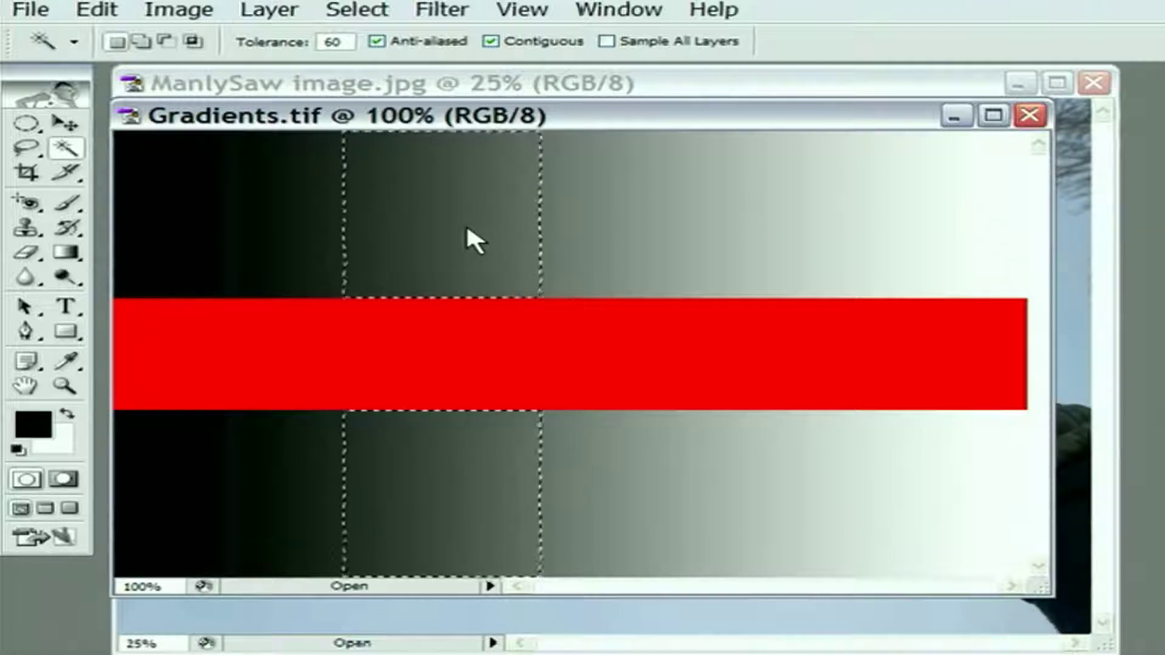
key("ctrl+d")
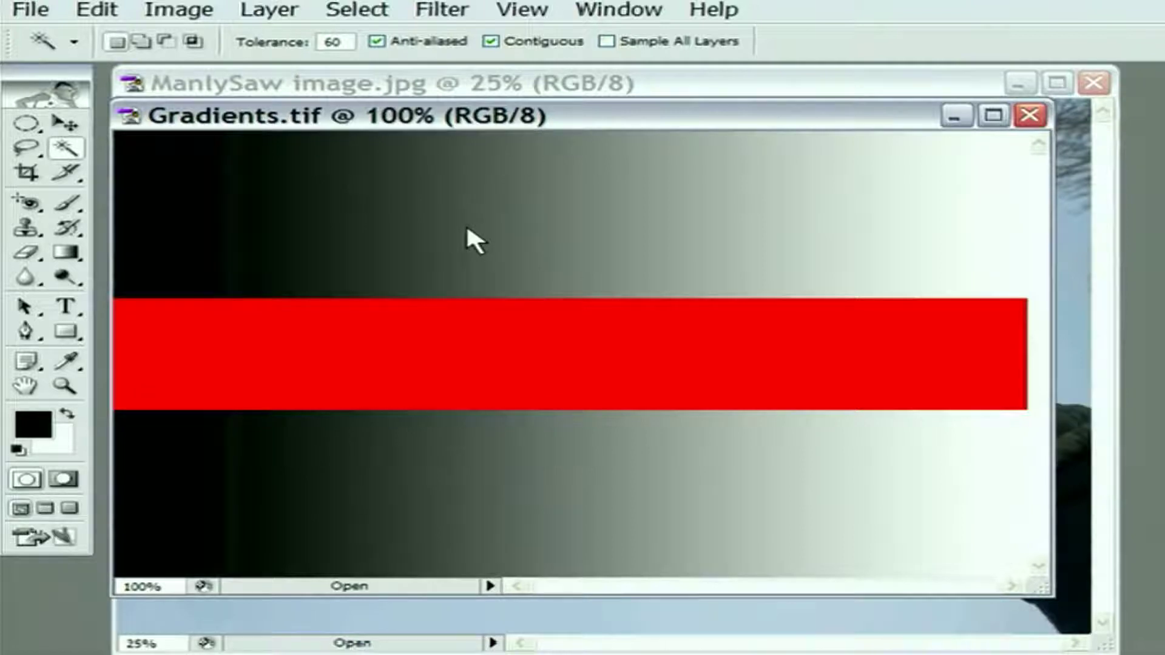
left_click(575, 226)
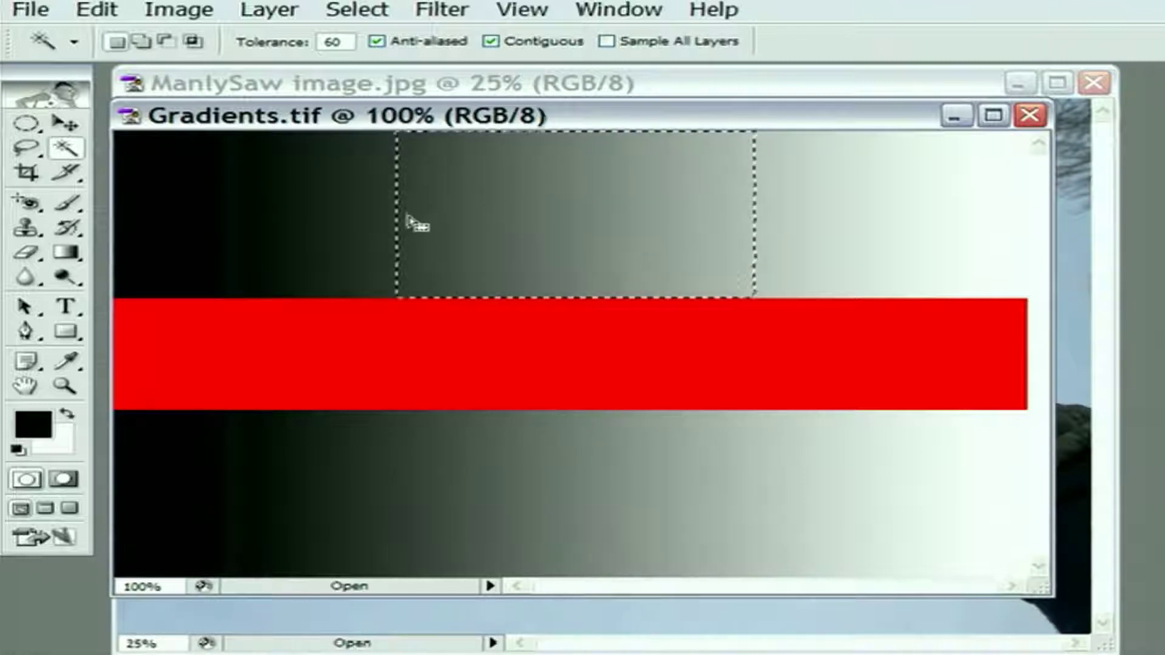
Set the tolerance to 200 and sample the upper gradient first at its middle grey and, after deselecting, at its white end
left_click_drag(294, 44, 286, 47)
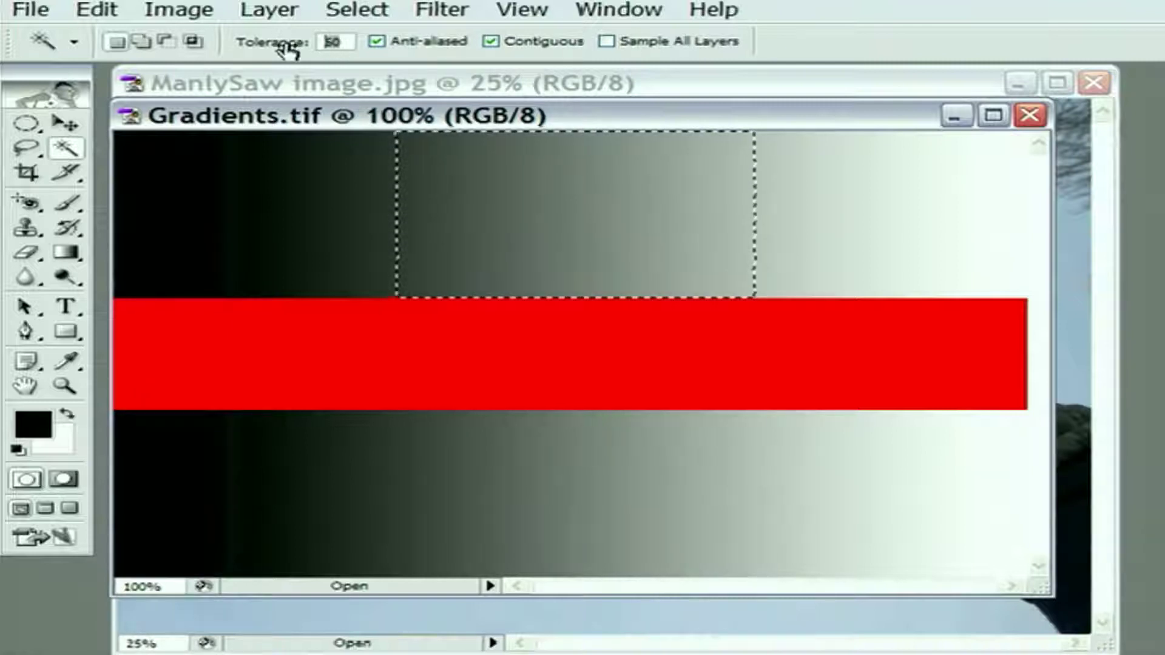
type("00")
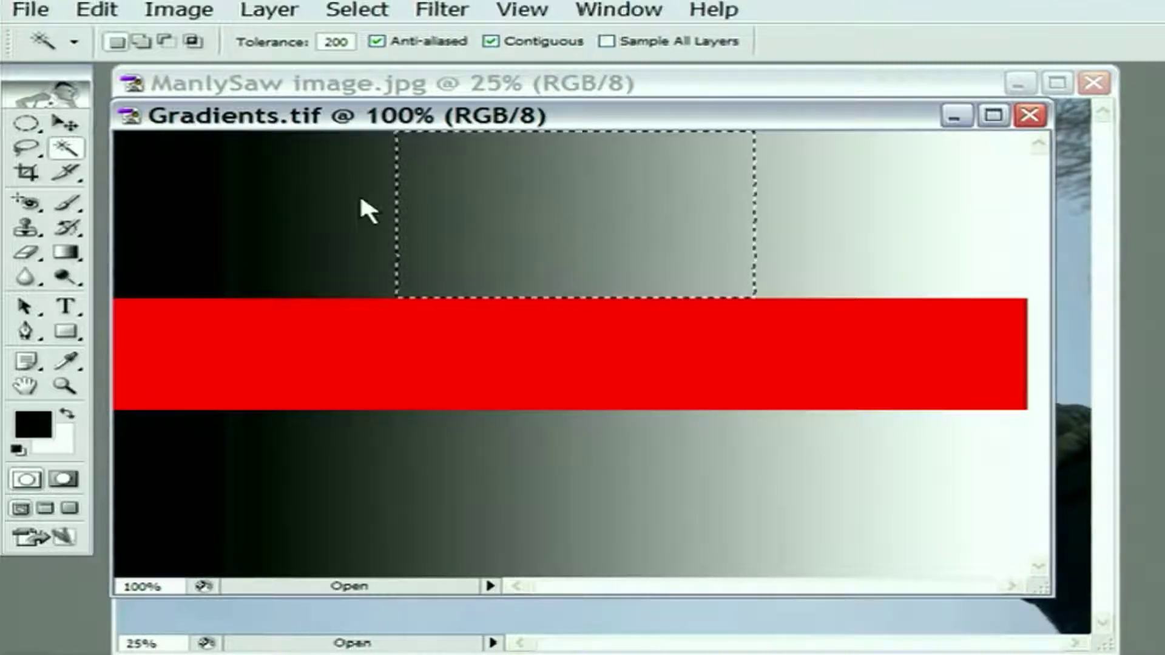
key("ctrl+d")
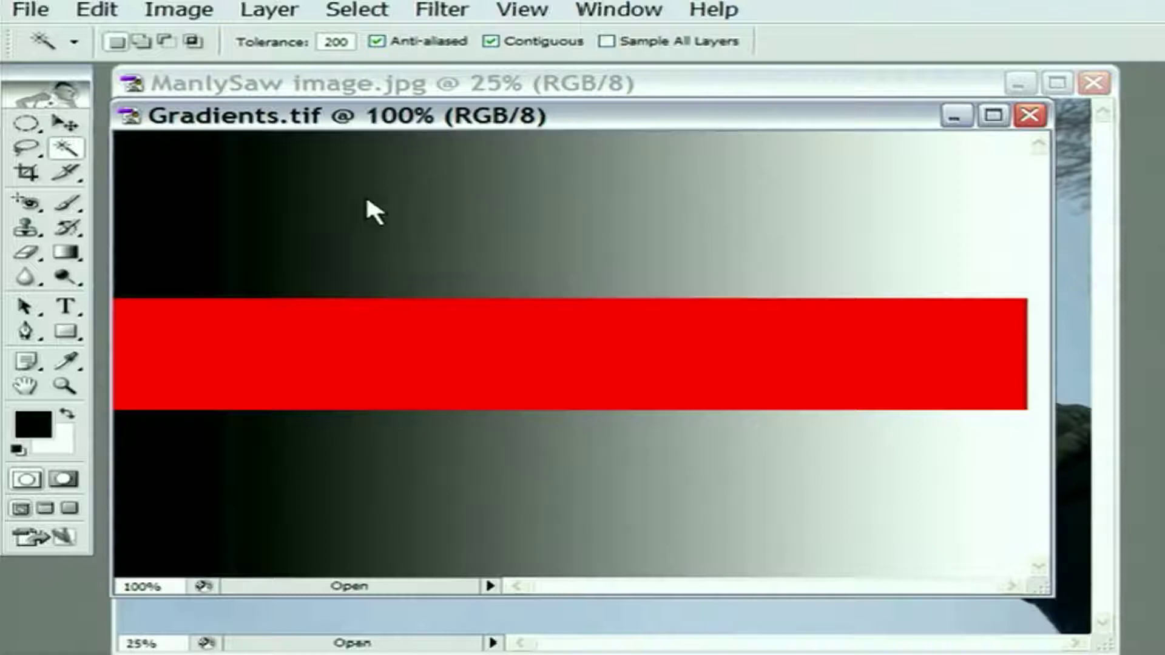
left_click(575, 219)
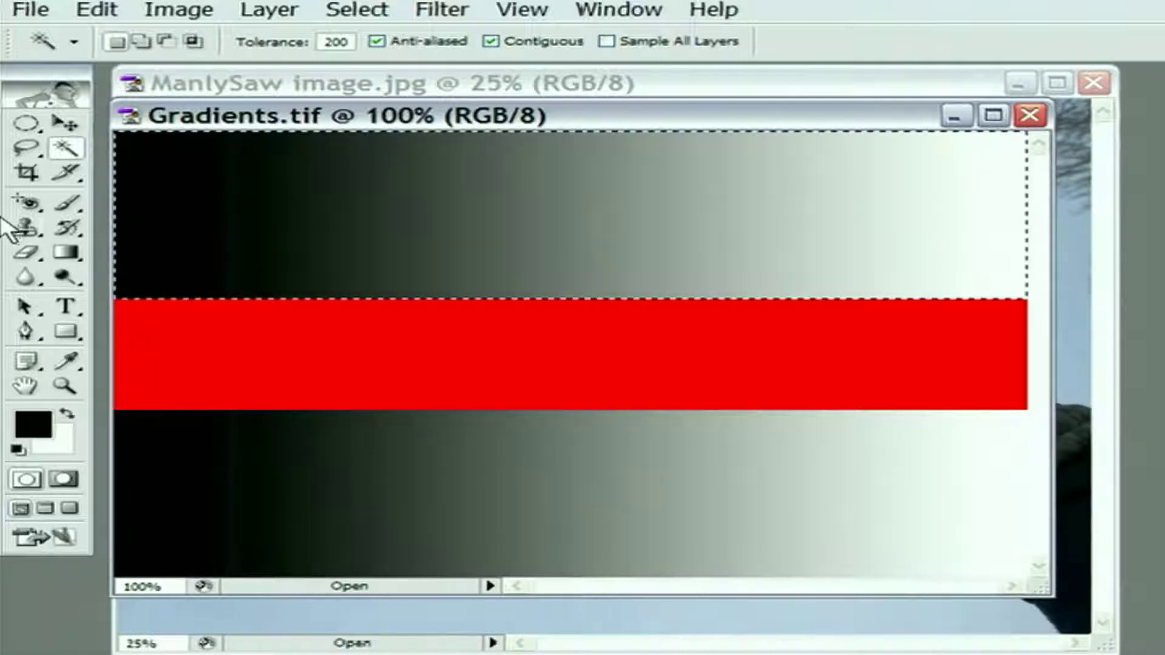
key("ctrl+d")
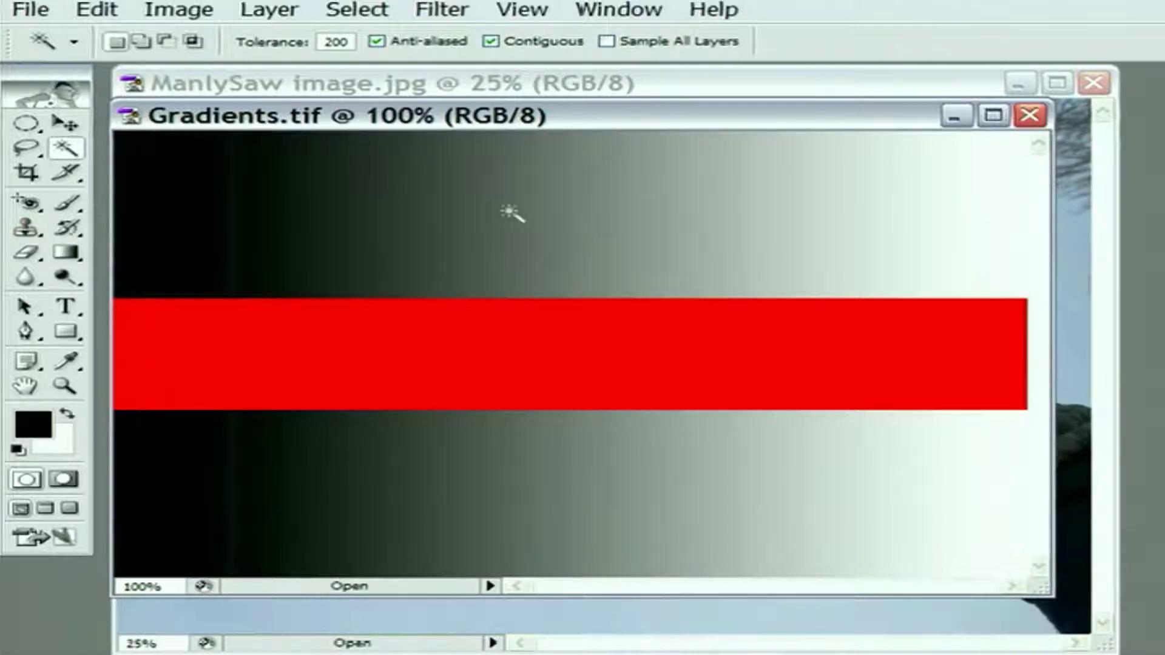
left_click(1020, 203)
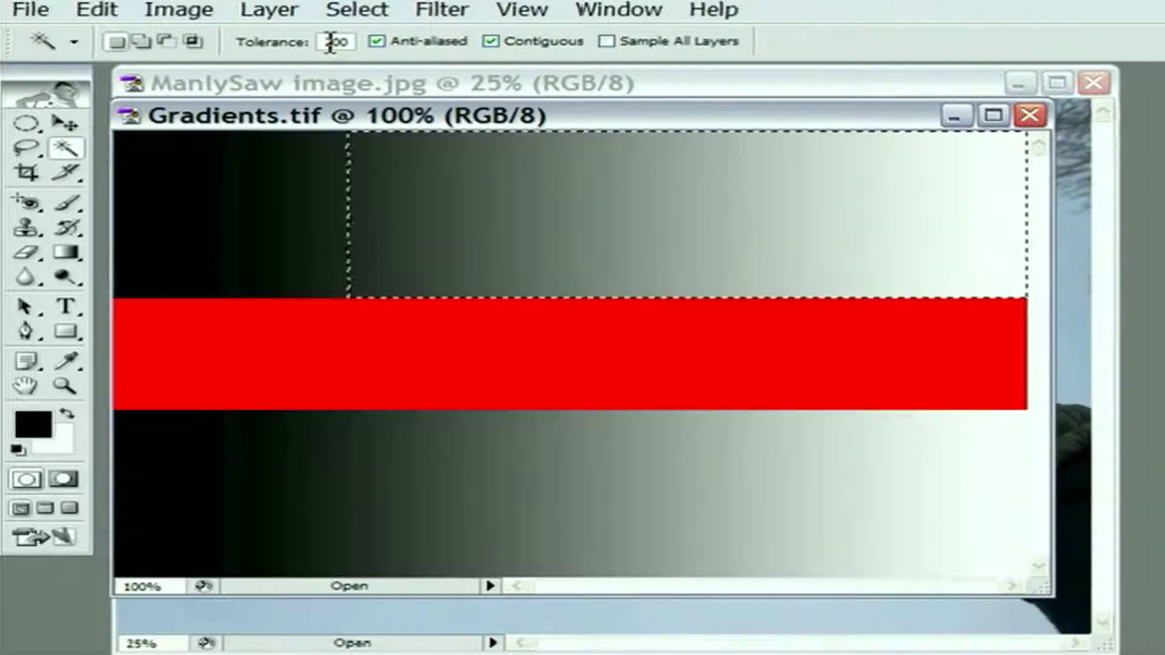
Raise the Magic Wand tolerance to the maximum of 255 and select the gradient below the red bar
type("256")
key("Return")
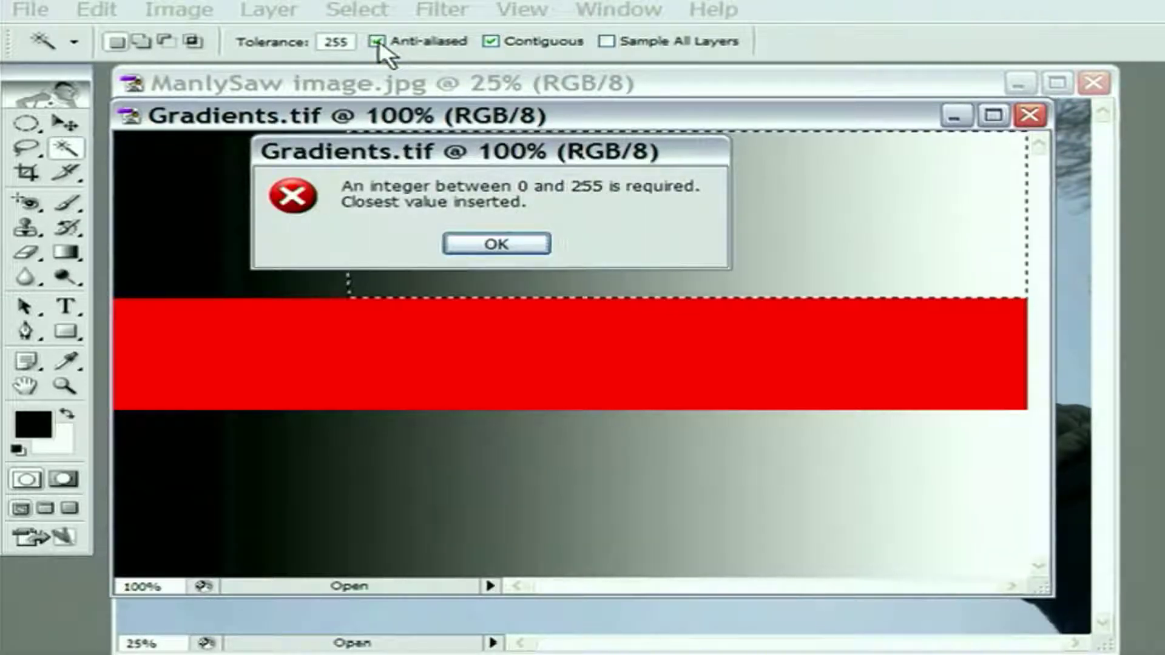
key("Return")
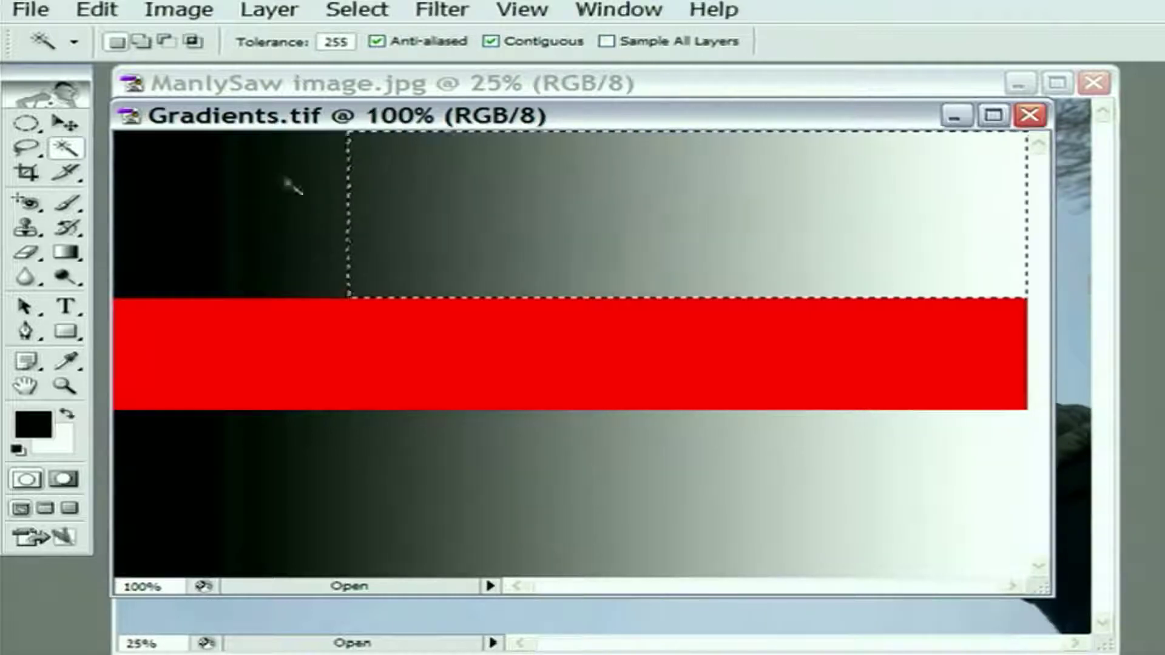
left_click(564, 452)
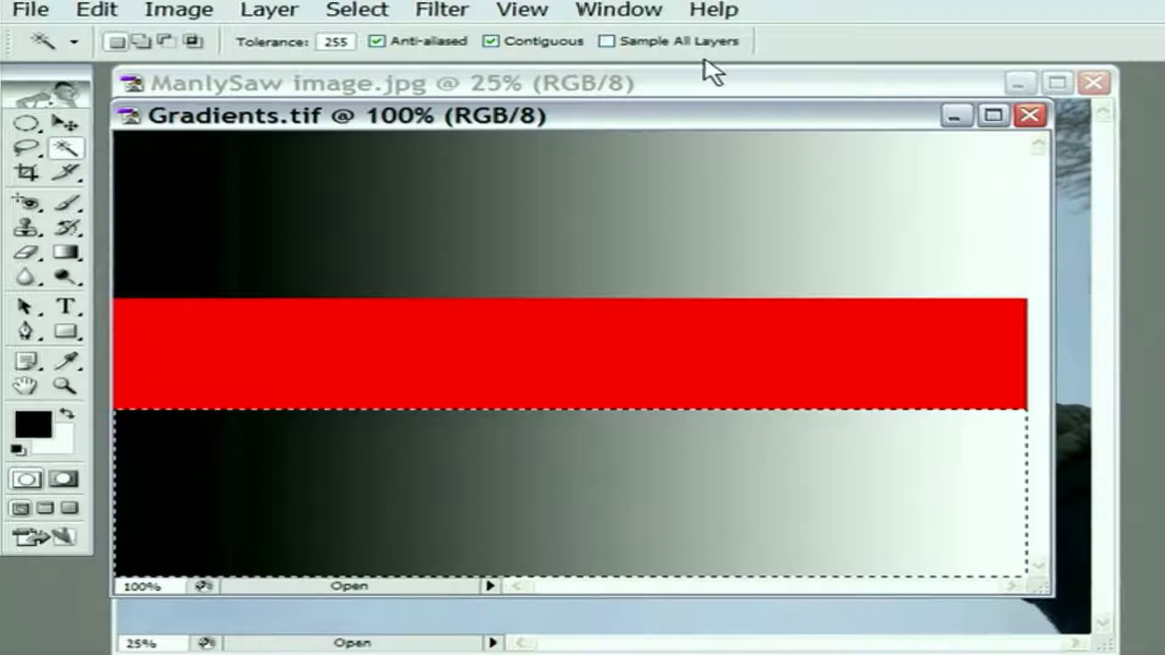
Switch to ManlySaw image.jpg and select the sky around the blade and above the saw with the Magic Wand at tolerance 12
left_click(675, 90)
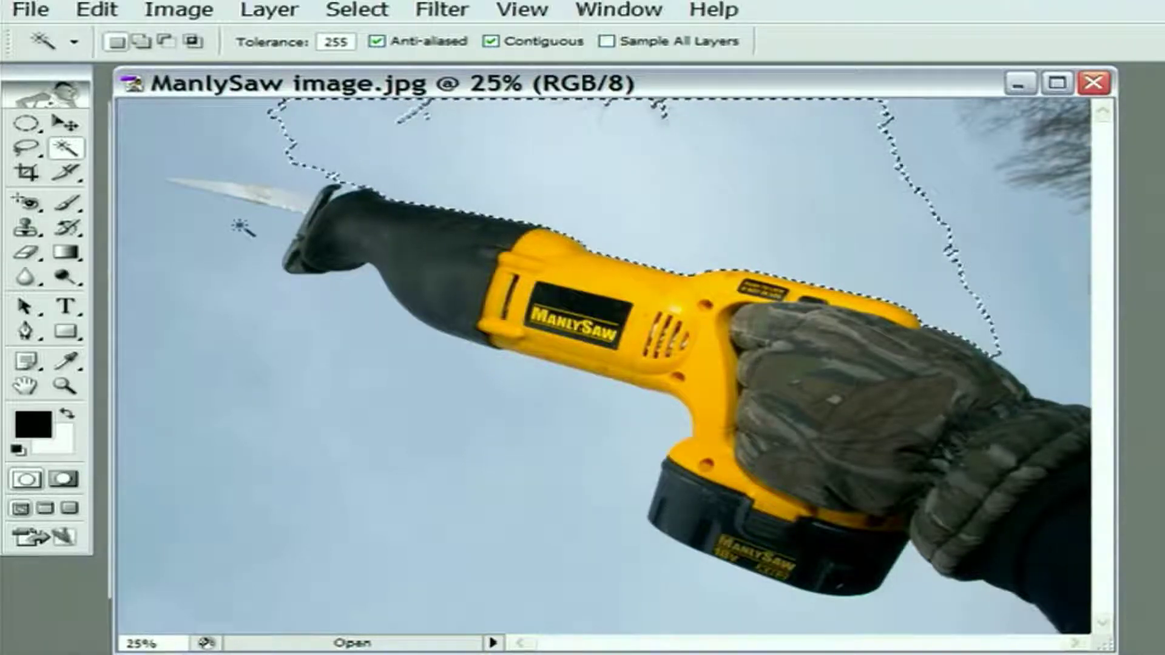
key("Return")
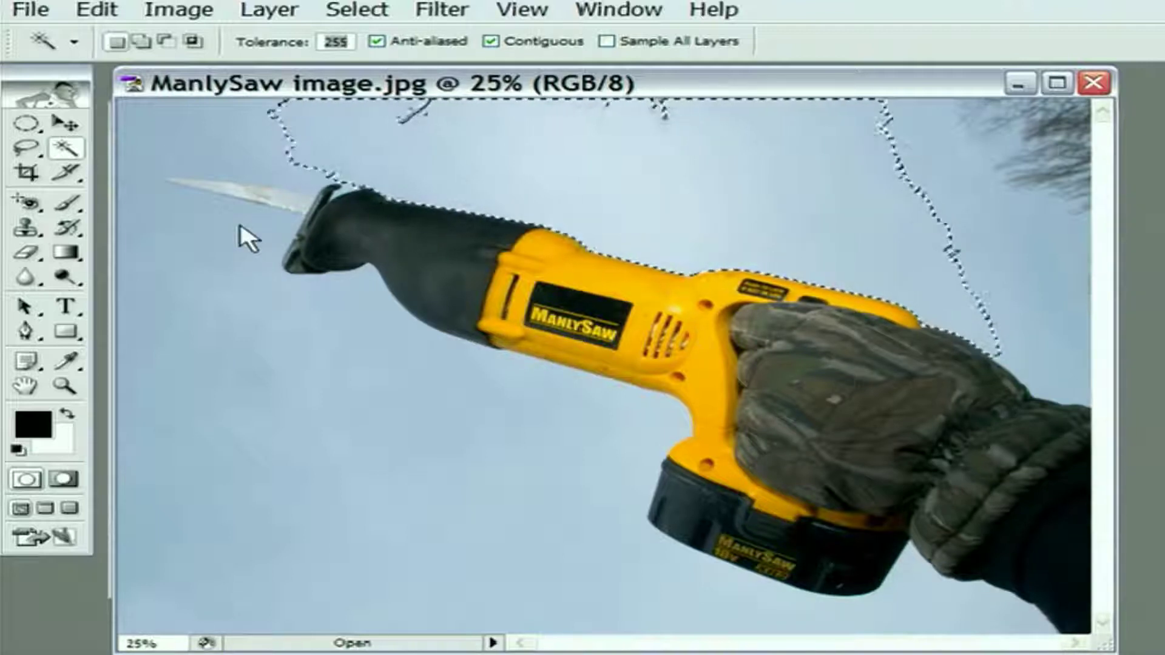
type("12")
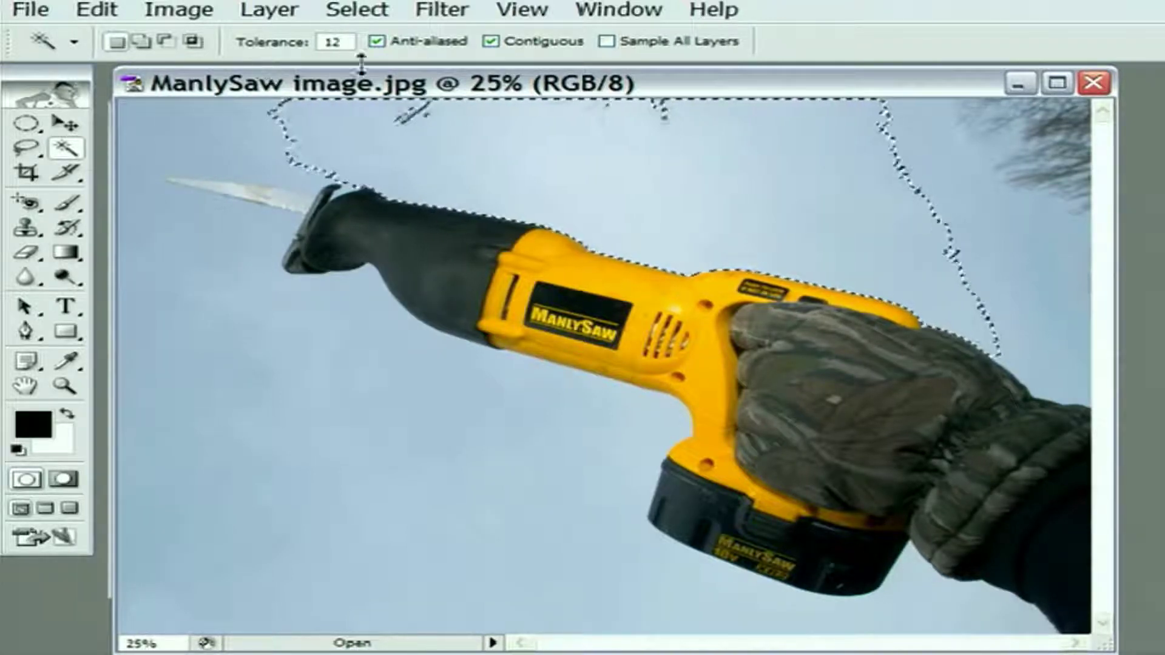
left_click(192, 40)
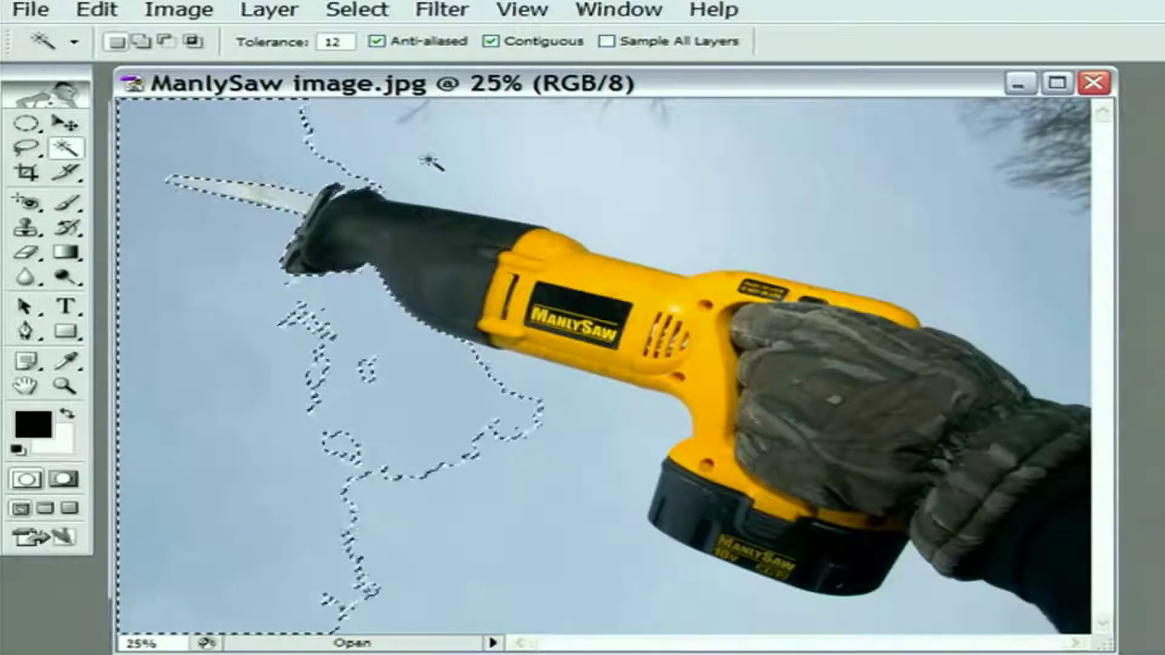
key("shift")
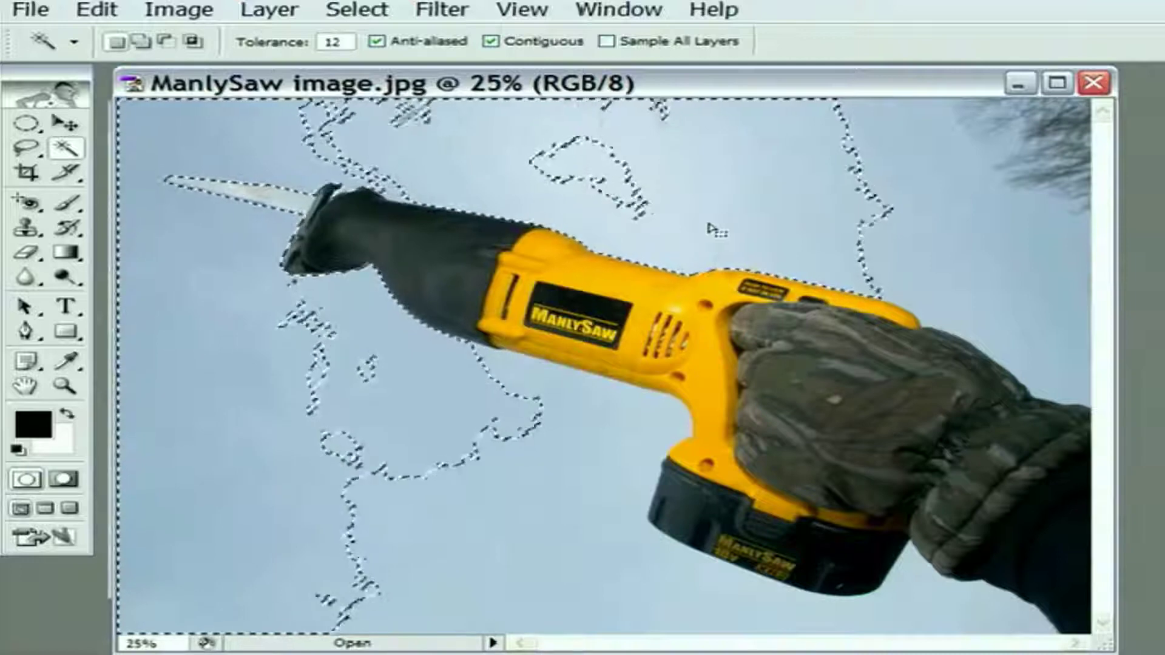
key("shift")
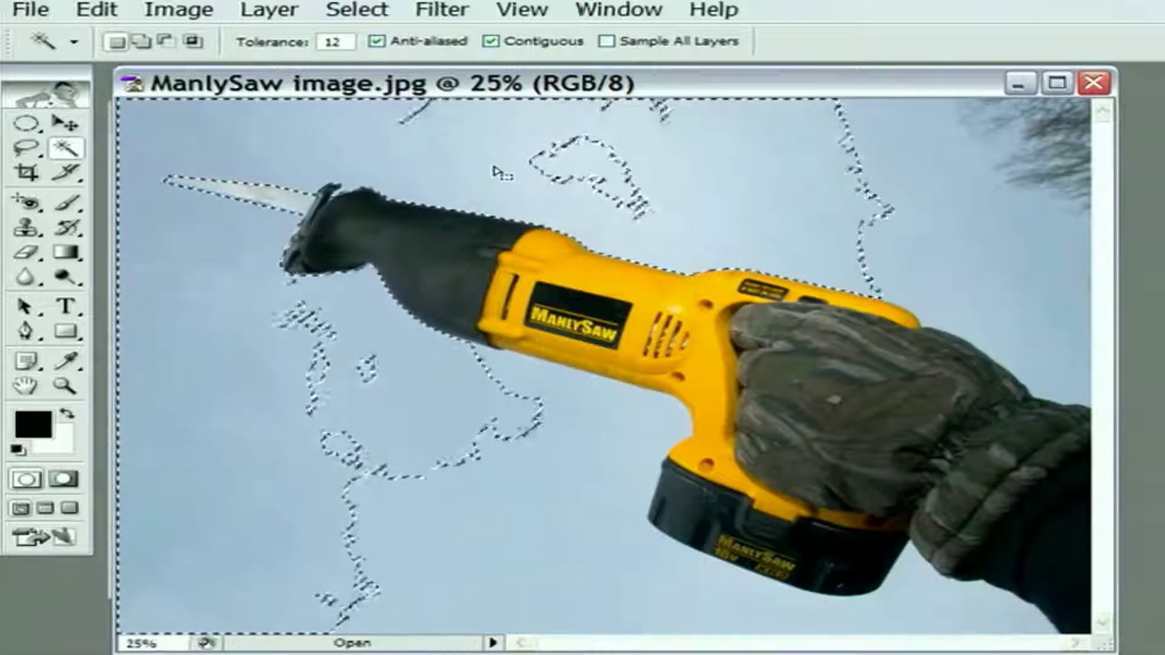
Try extending the sky selection across the image with Similar, and undo it
left_click(346, 17)
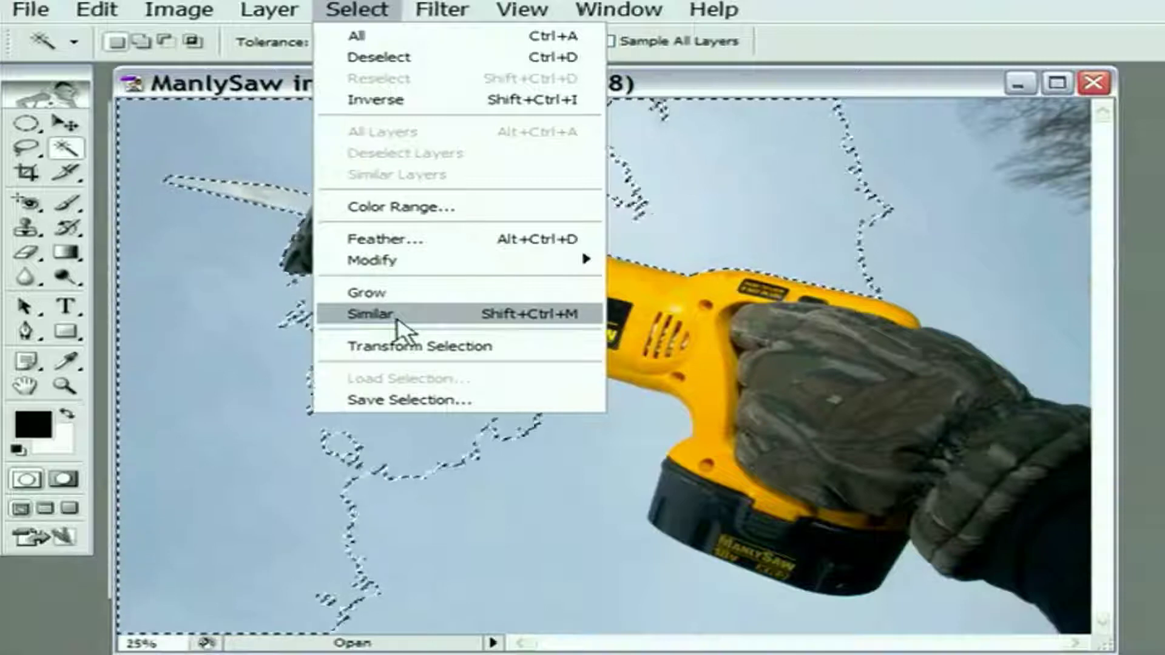
left_click(402, 326)
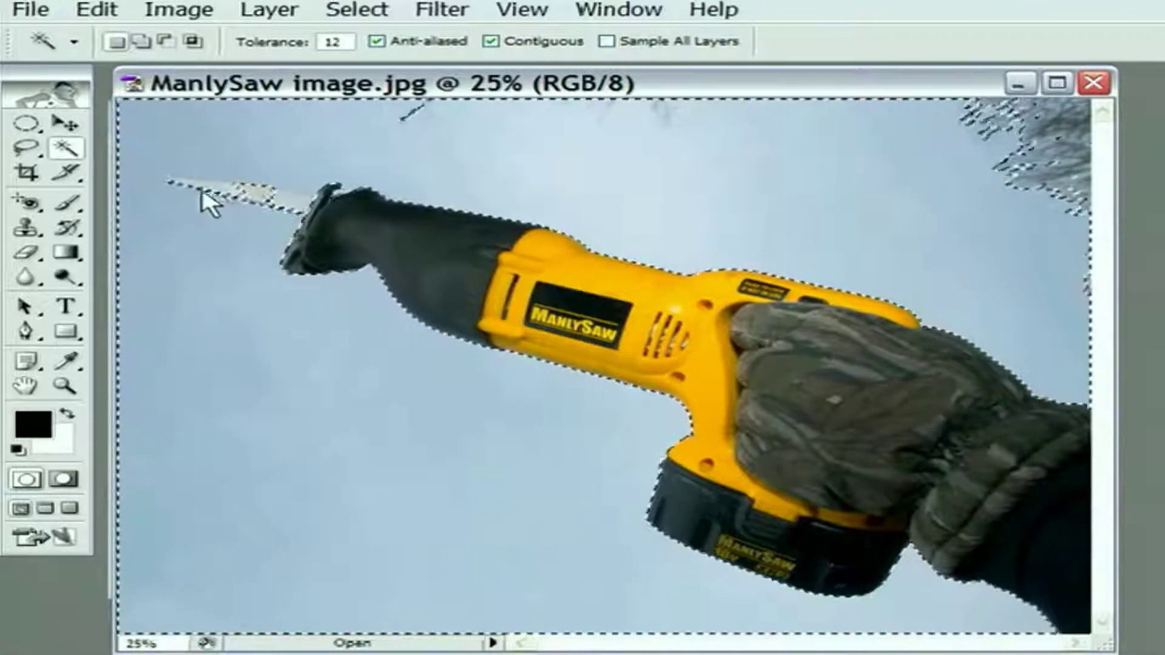
left_click(266, 194)
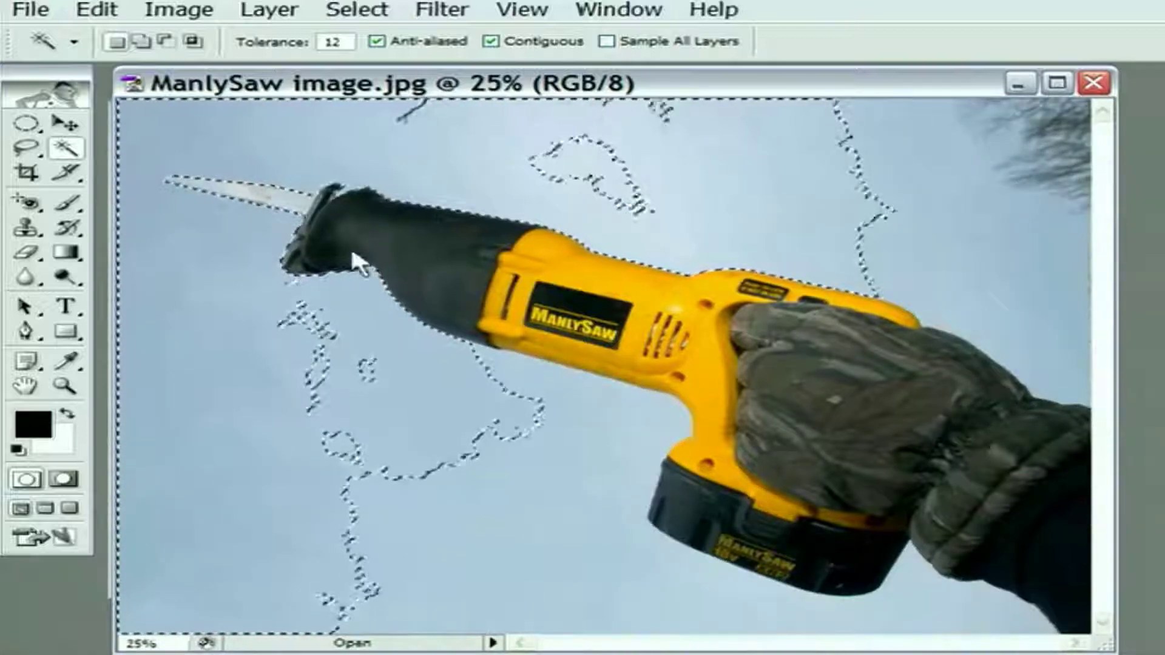
Expand the sky selection with Grow and subtract the stray areas on the saw blade from it
left_click(348, 18)
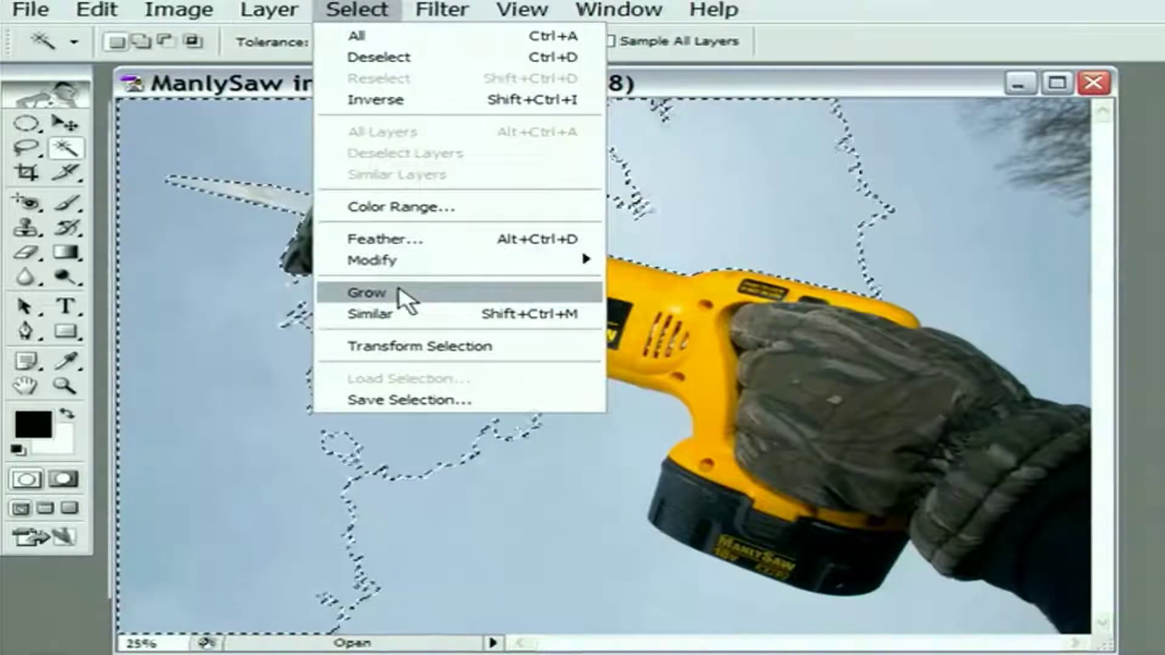
left_click(399, 291)
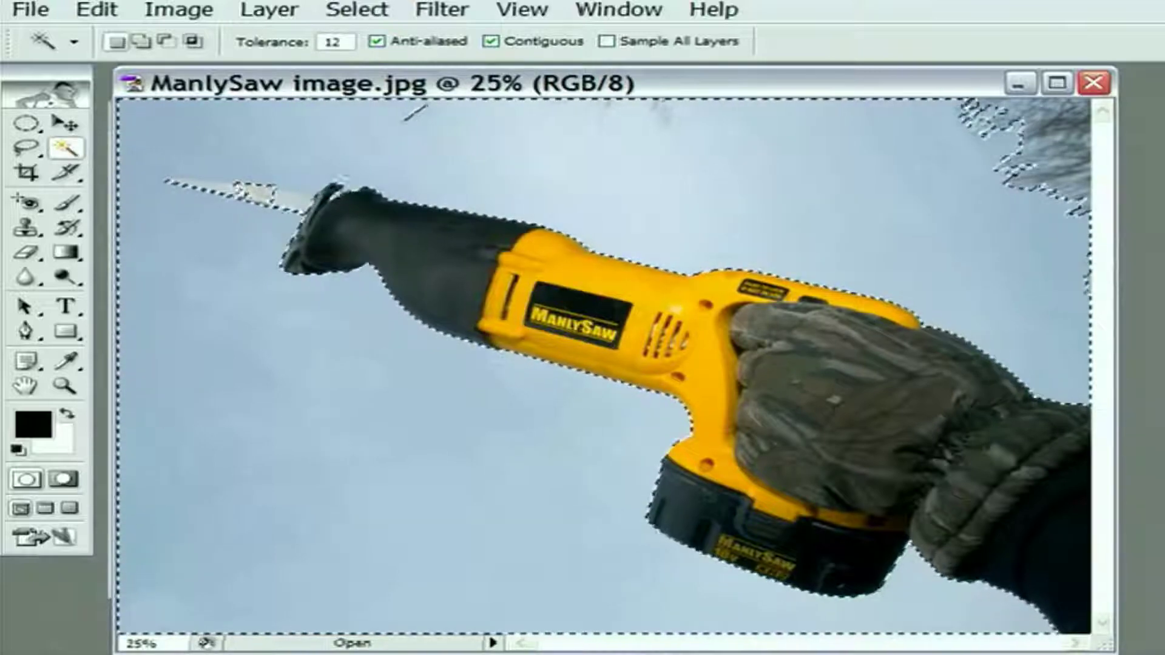
left_click(284, 197, "shift")
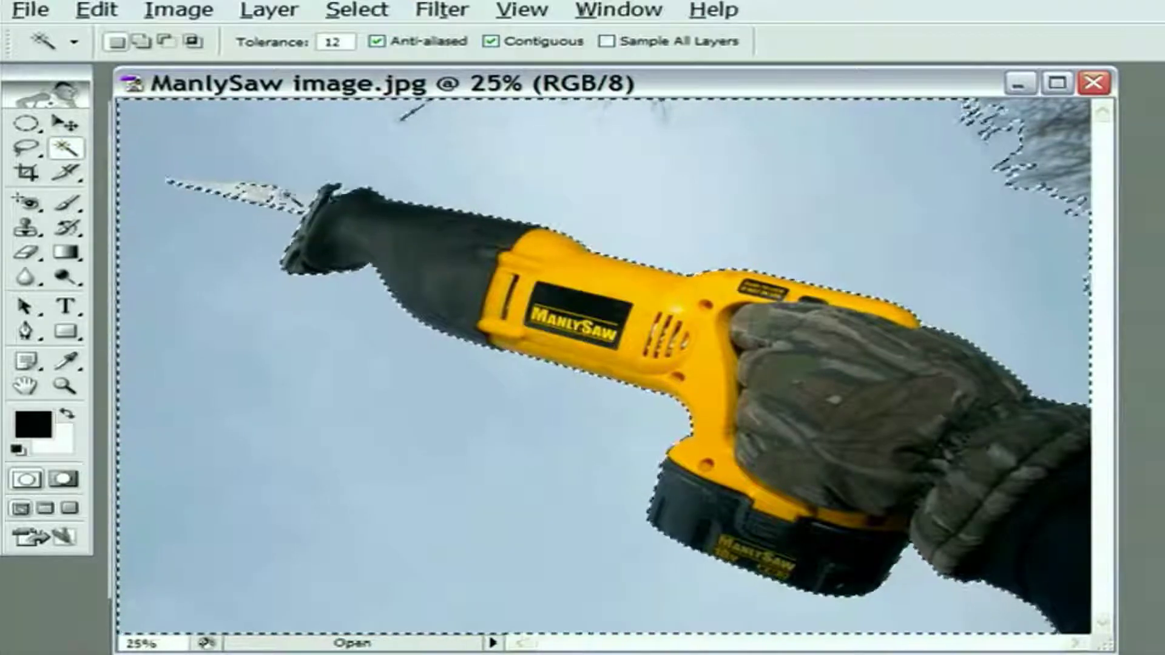
key("alt")
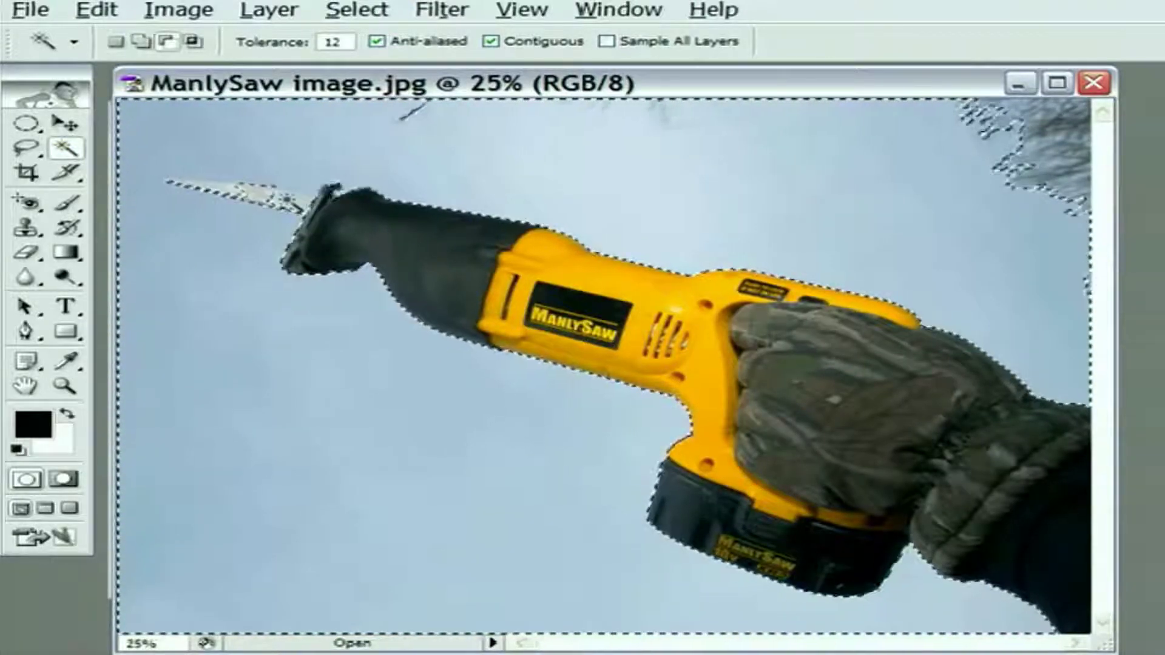
left_click(286, 199, "alt")
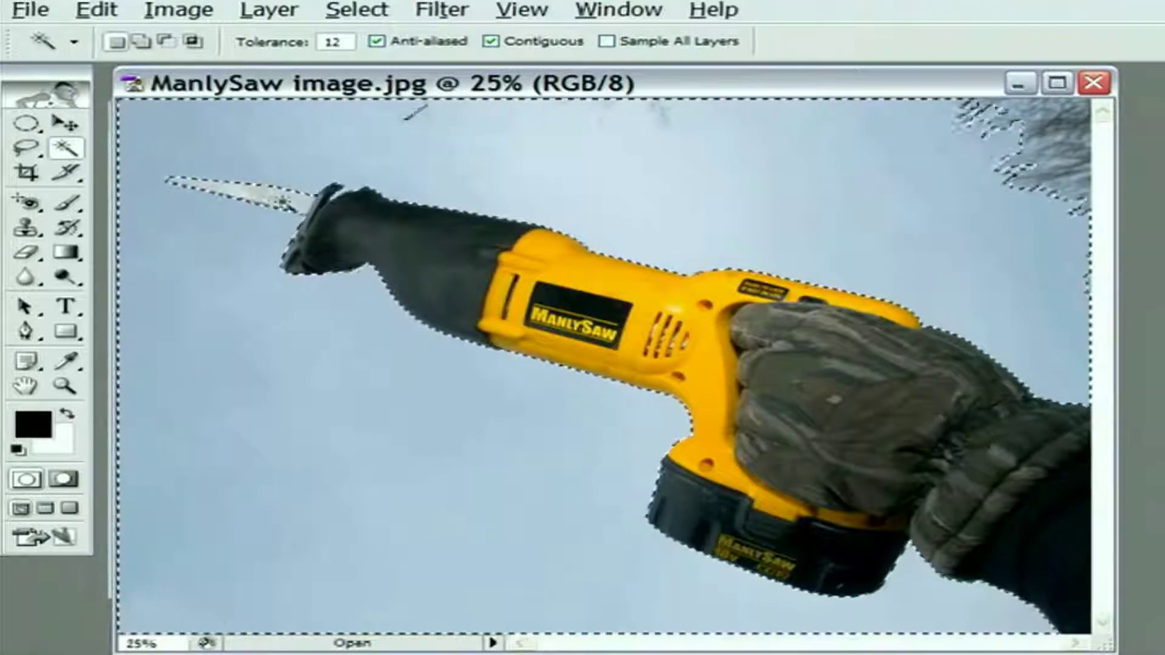
key("alt")
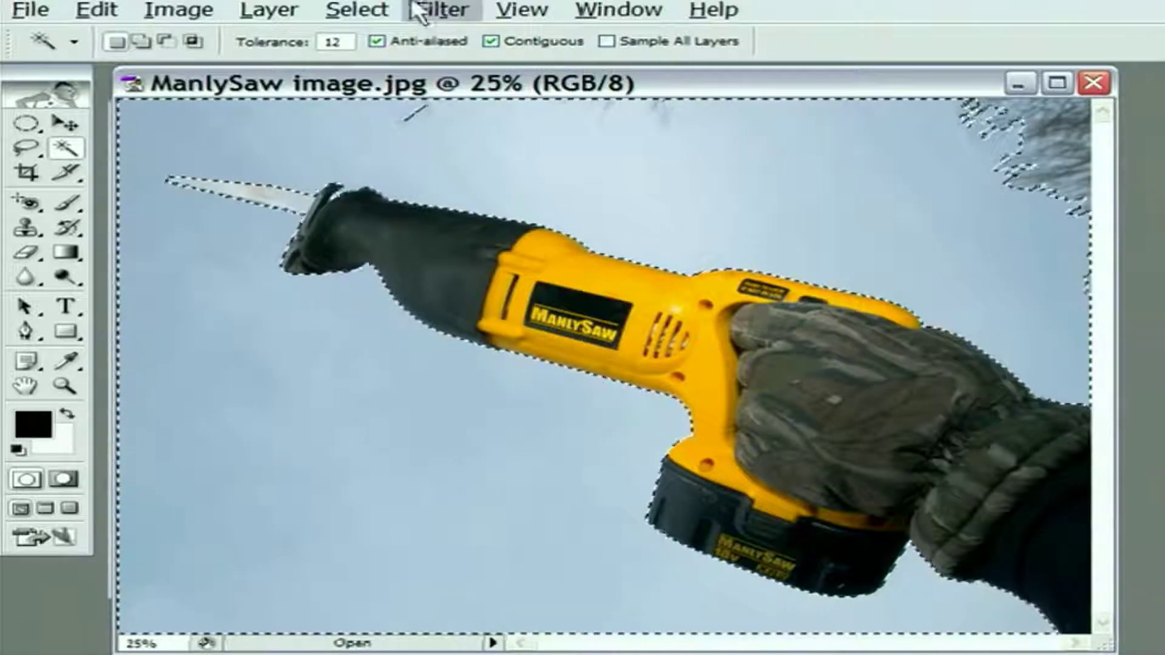
Invert the sky selection to select the saw and the gloved hand
left_click(376, 14)
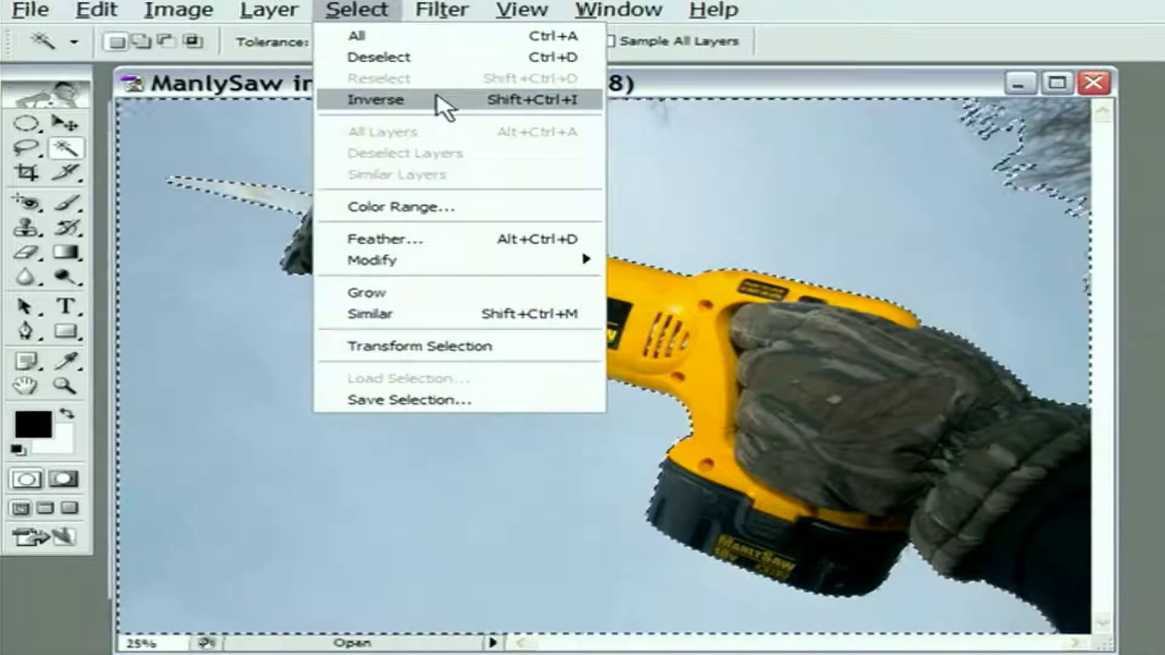
left_click(446, 104)
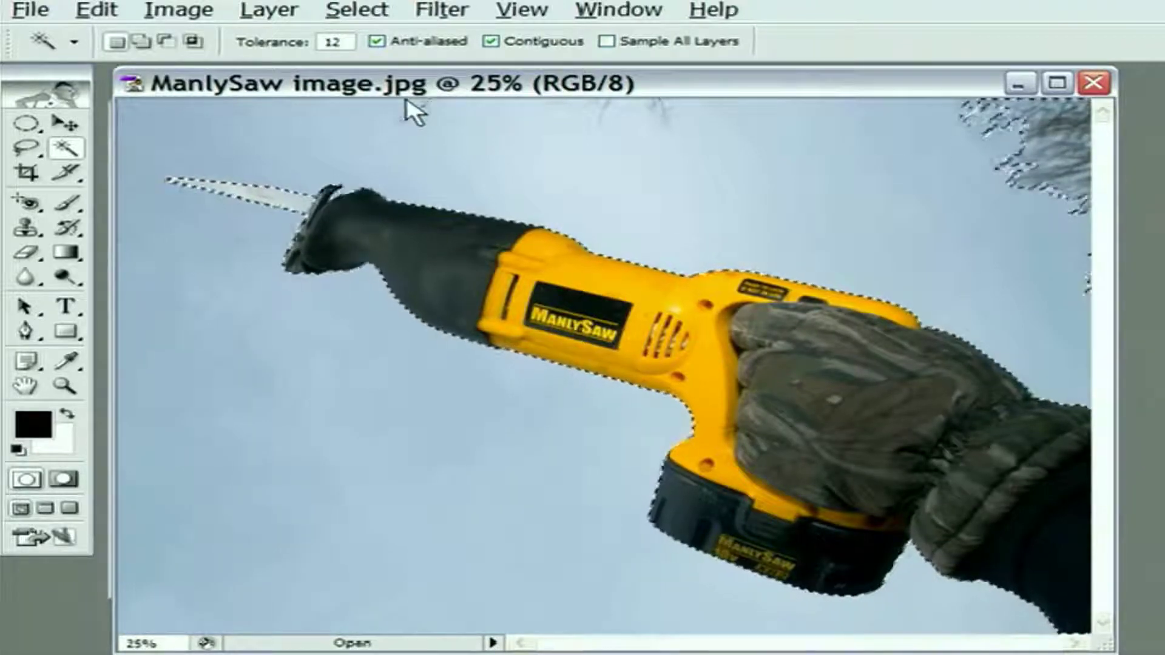
left_click(331, 203, "ctrl")
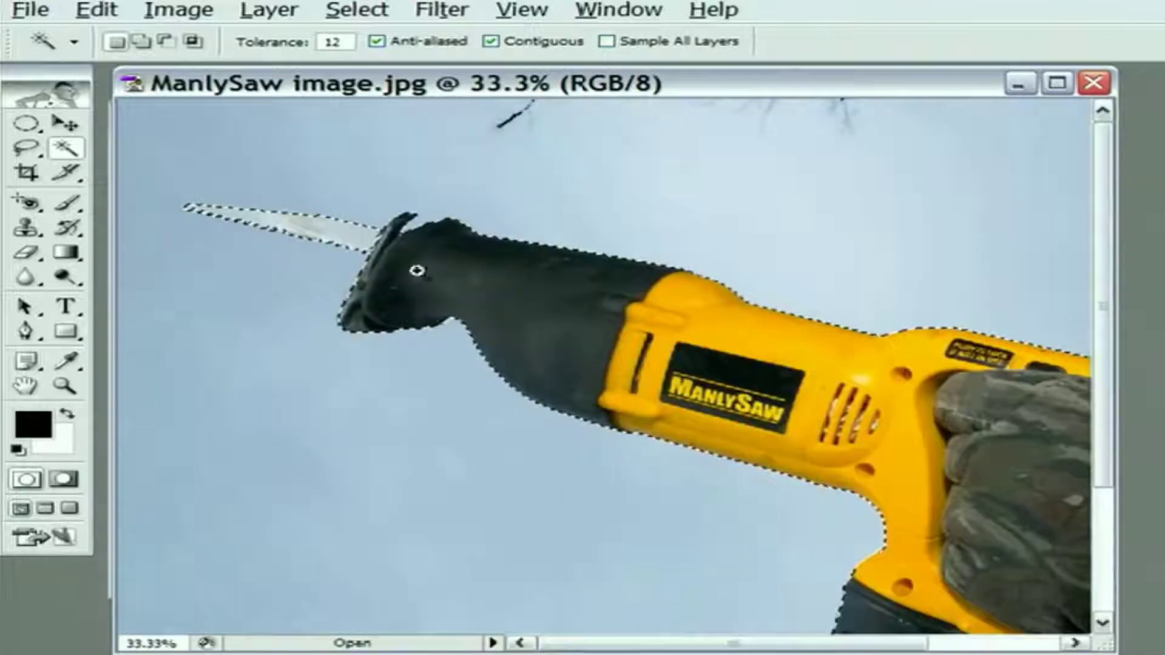
Zoom in on the saw blade at 100% and switch to the Polygonal Lasso tool
left_click(413, 250, "ctrl")
left_click(541, 333, "ctrl")
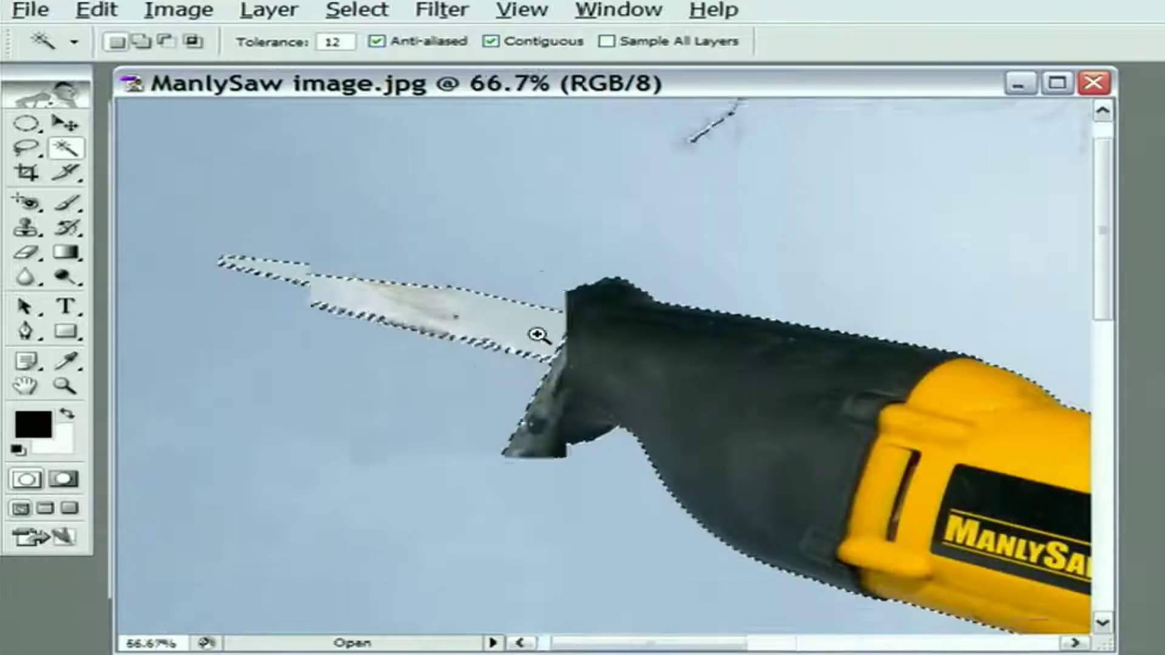
left_click(580, 357, "ctrl")
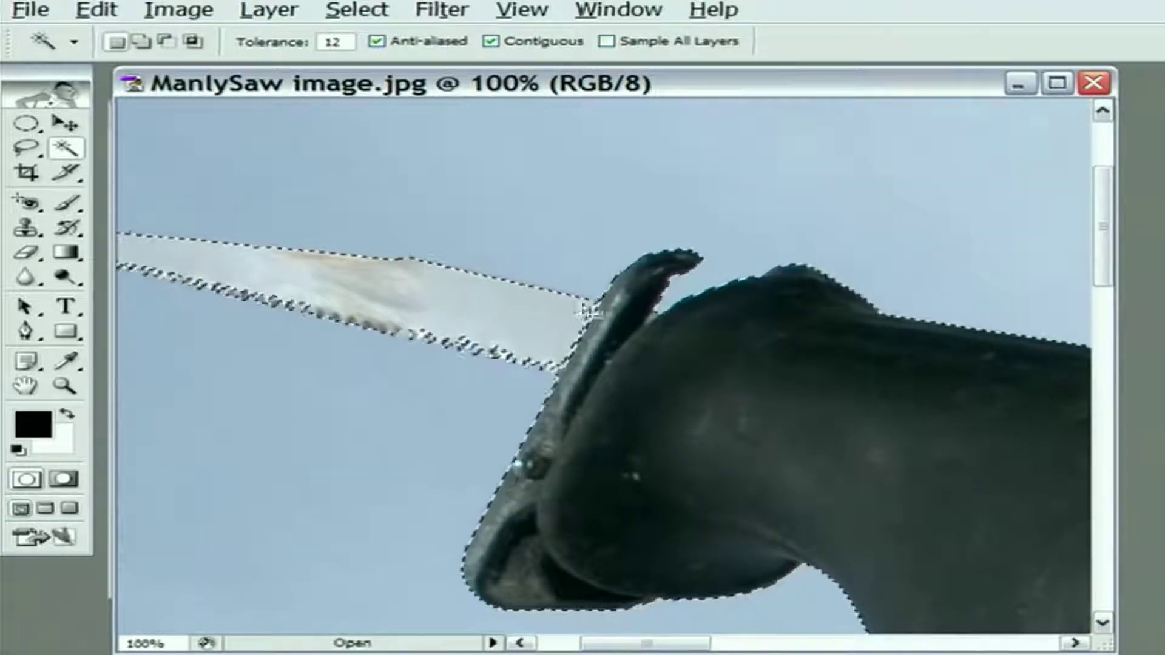
left_click_drag(477, 326, 680, 321)
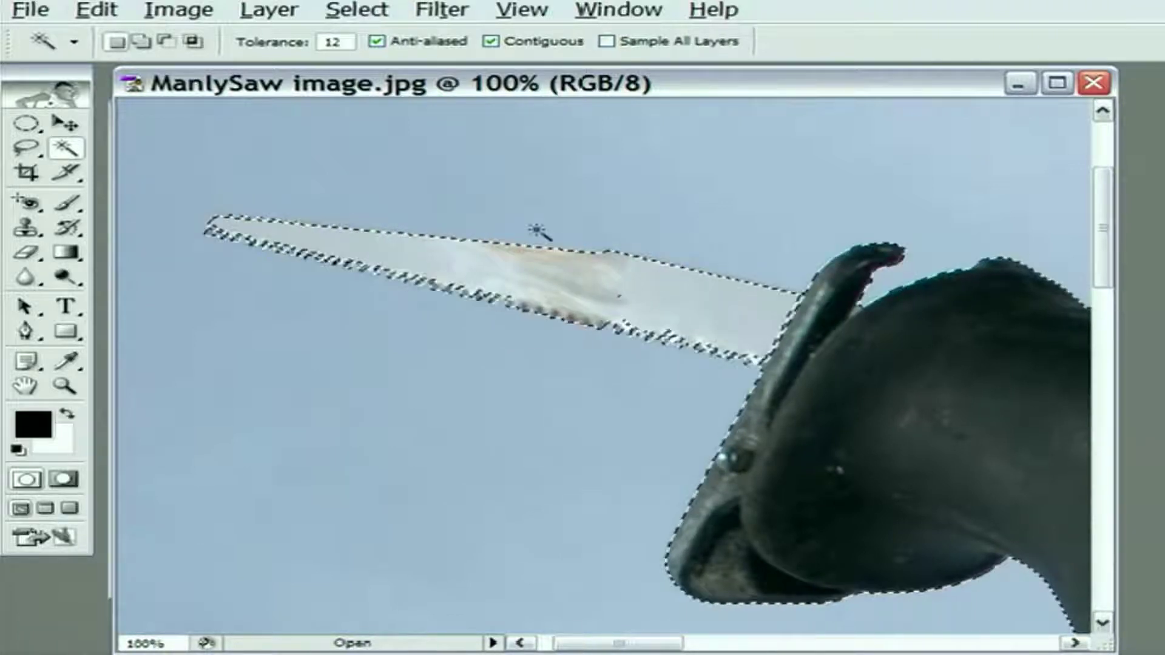
left_click(36, 151)
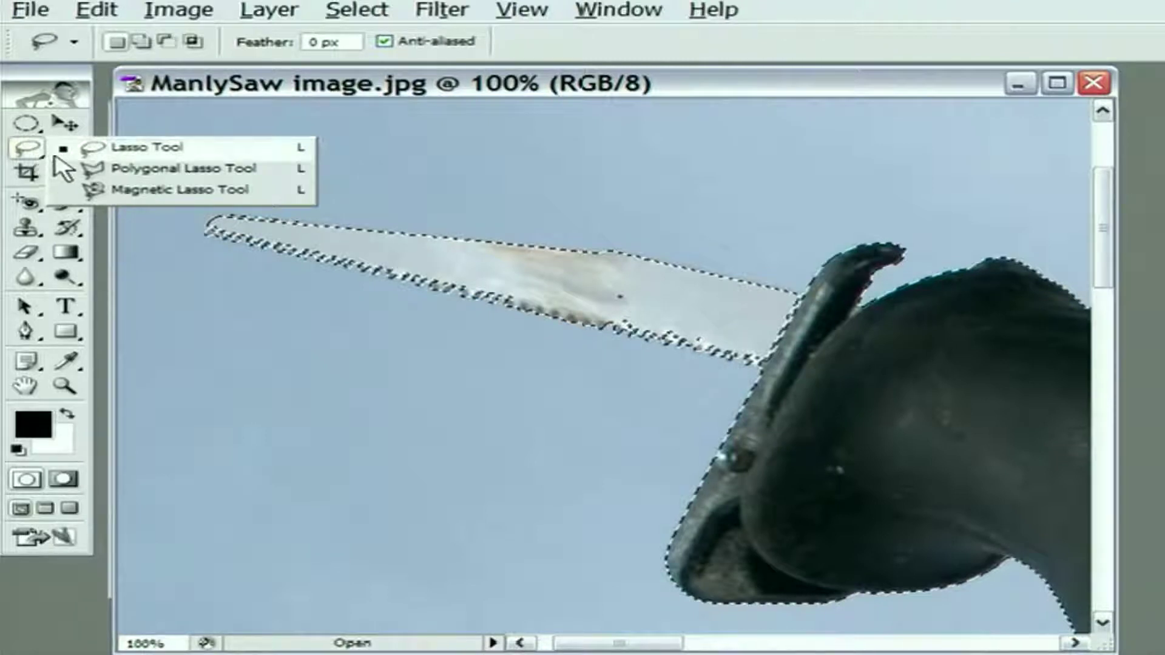
left_click(58, 170)
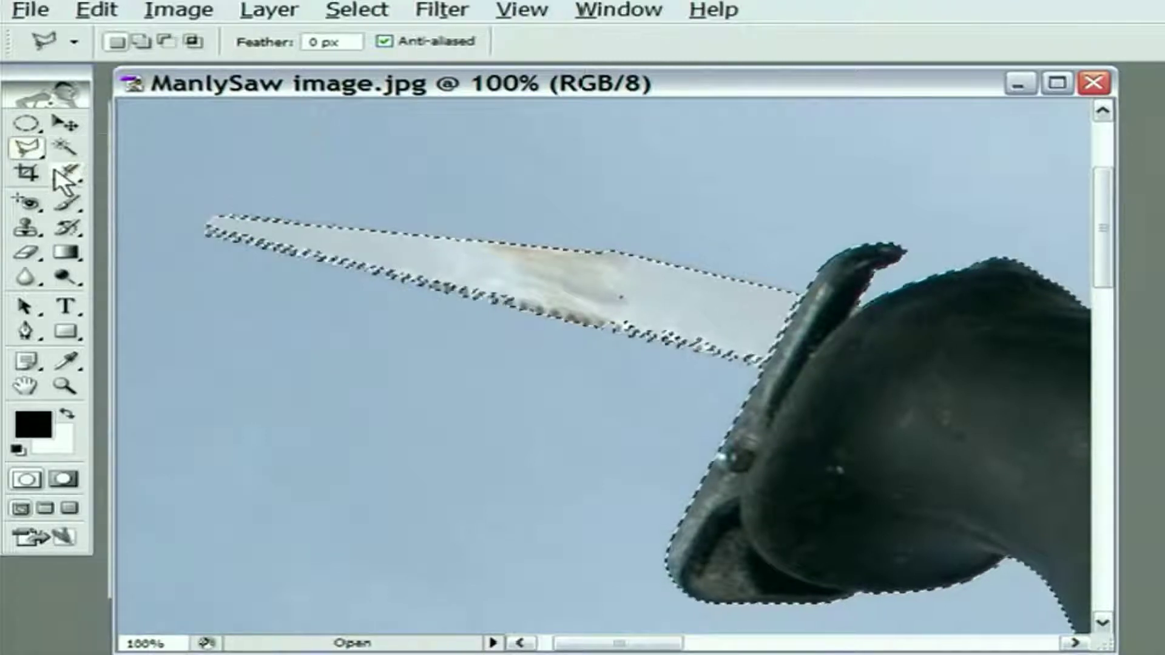
Try drawing a jagged straight-sided selection across the blade and sky with the Polygonal Lasso, and undo it
left_click(781, 216)
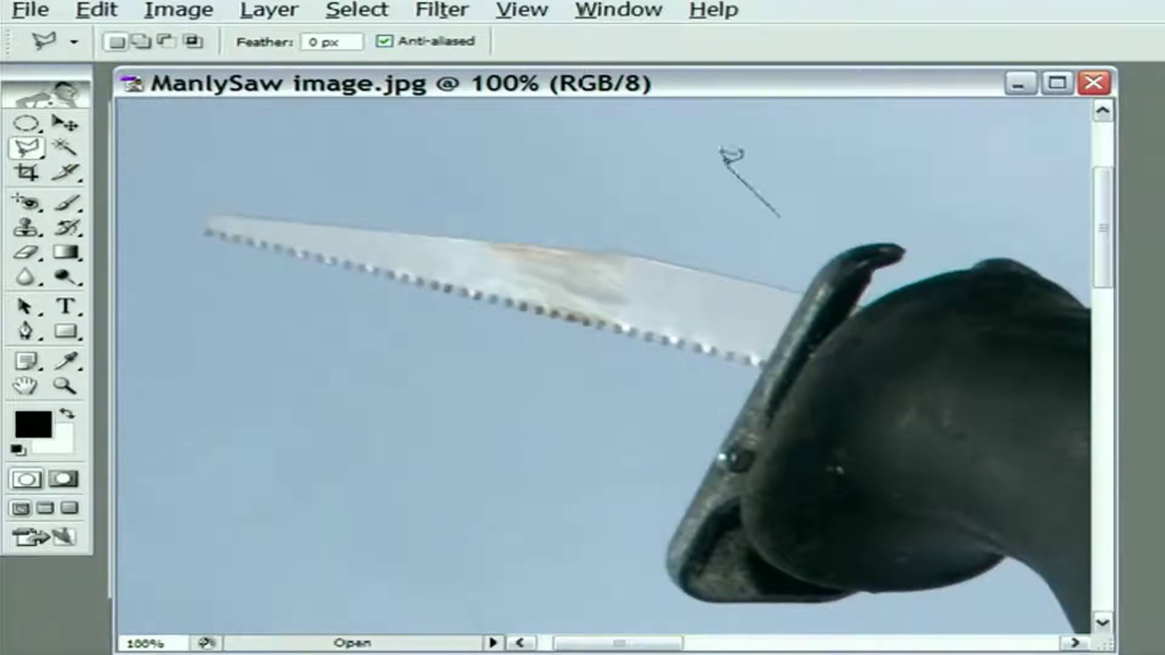
left_click(679, 139)
left_click(675, 222)
left_click(380, 161)
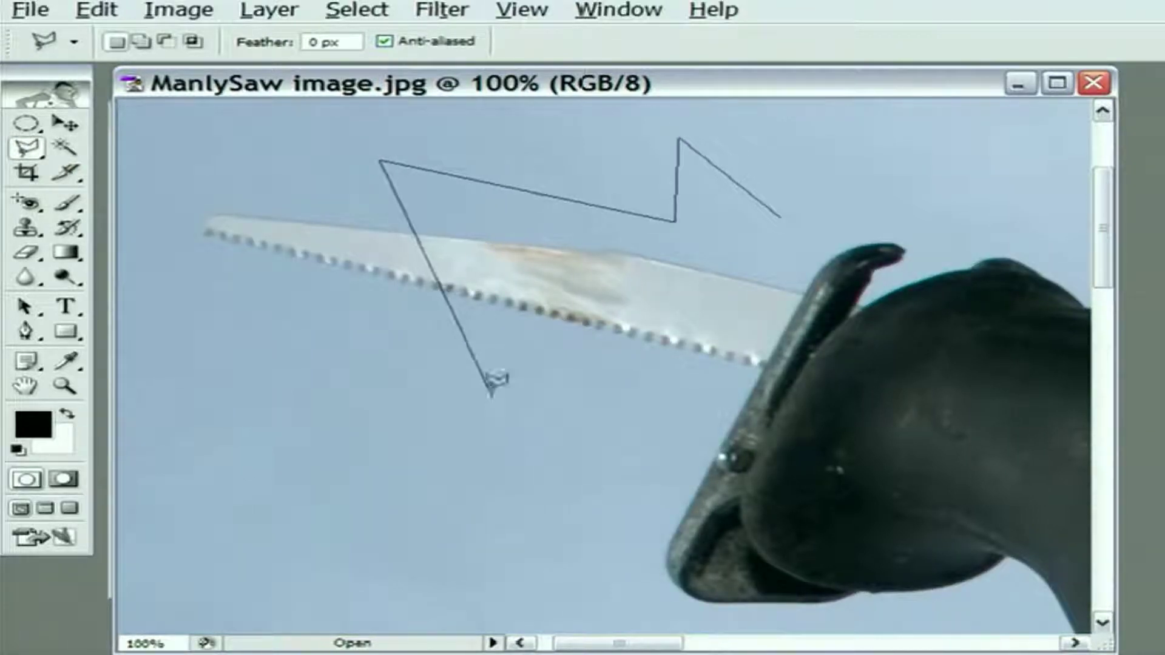
left_click(494, 404)
left_click(222, 540)
left_click(587, 478)
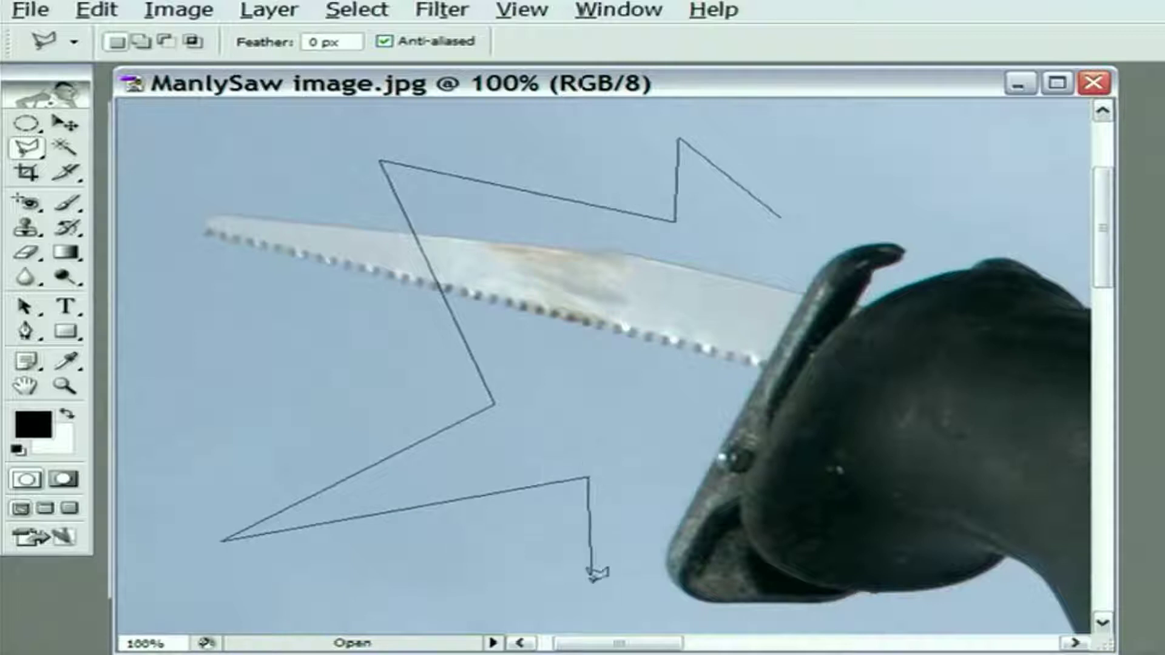
left_click(593, 581)
left_click(797, 406)
left_click(578, 333)
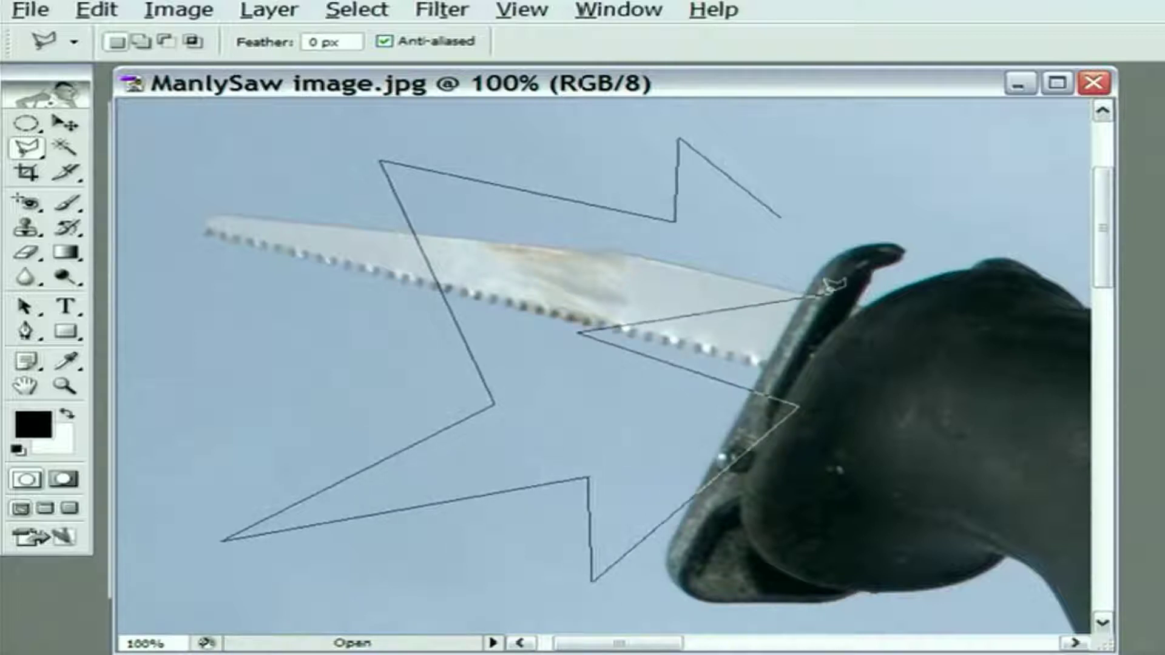
left_click(826, 294)
left_click(732, 242)
left_click(940, 213)
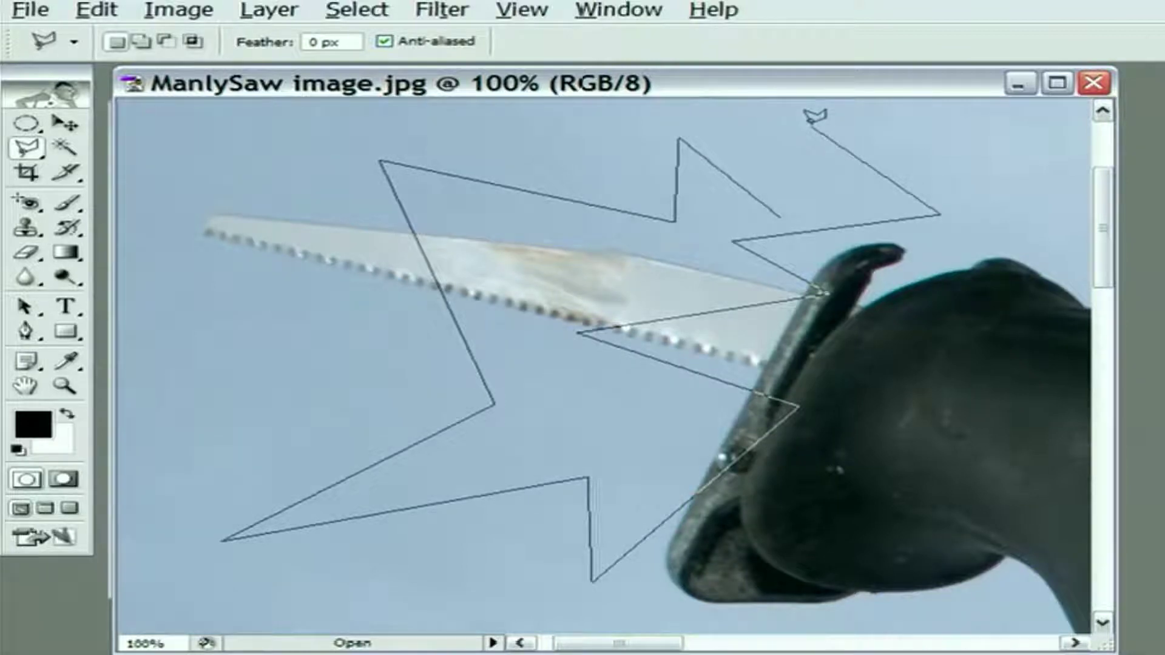
double_click(810, 129)
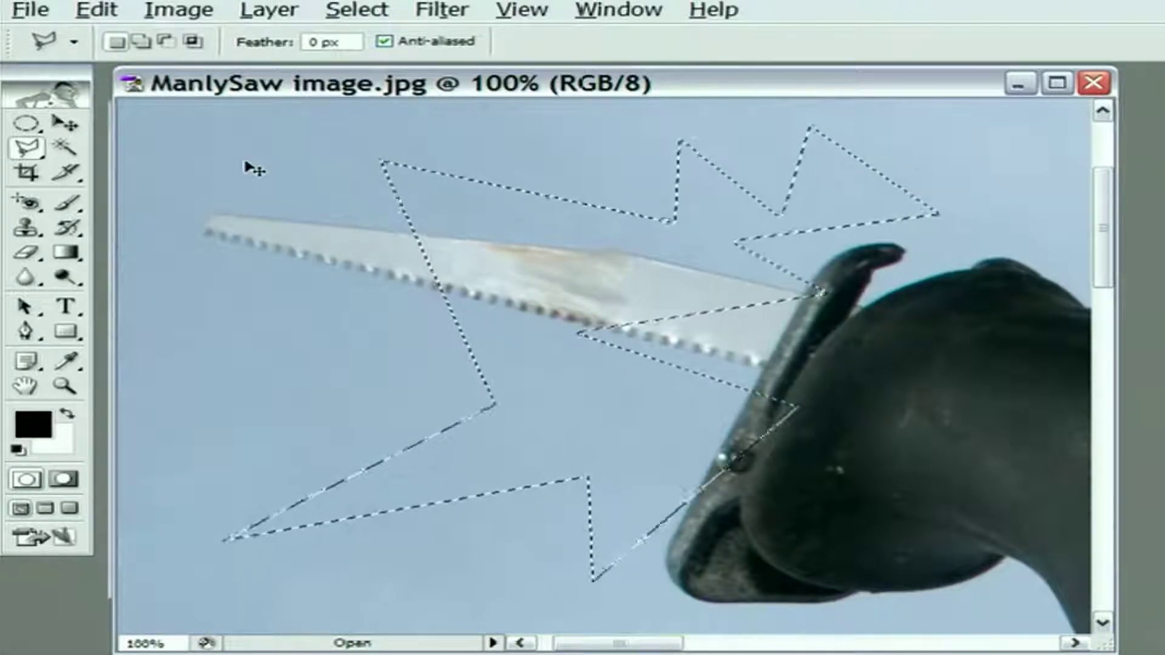
key("ctrl+z")
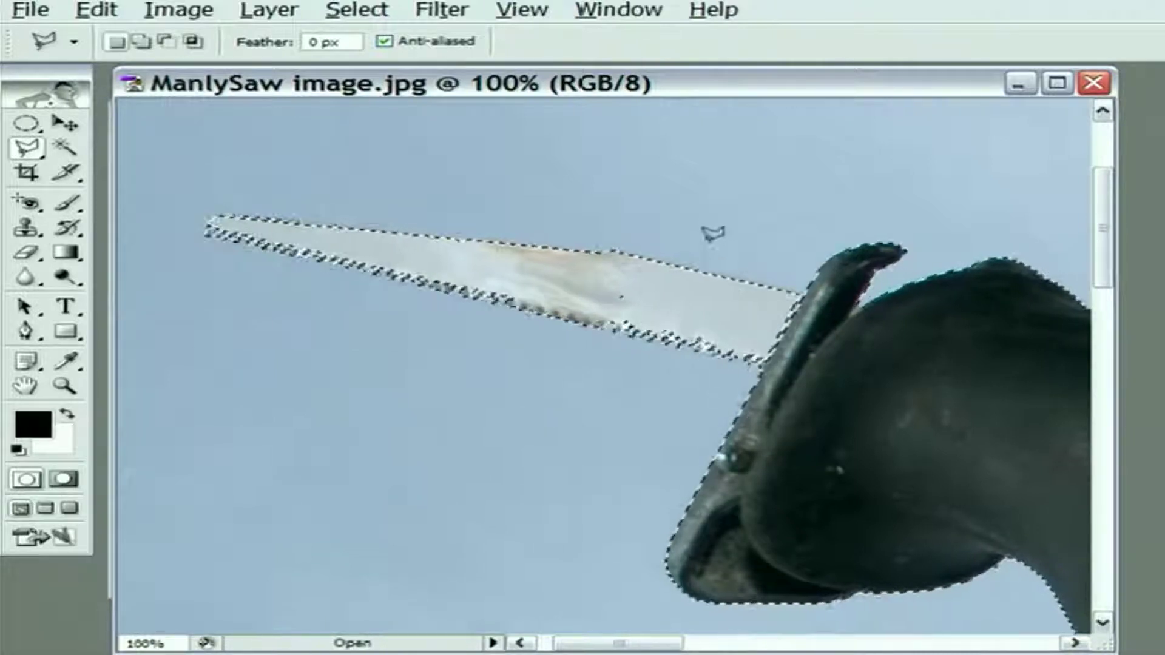
Add the missed areas along the blade's top edge, tip, teeth and base to the selection with the Polygonal Lasso
key("shift")
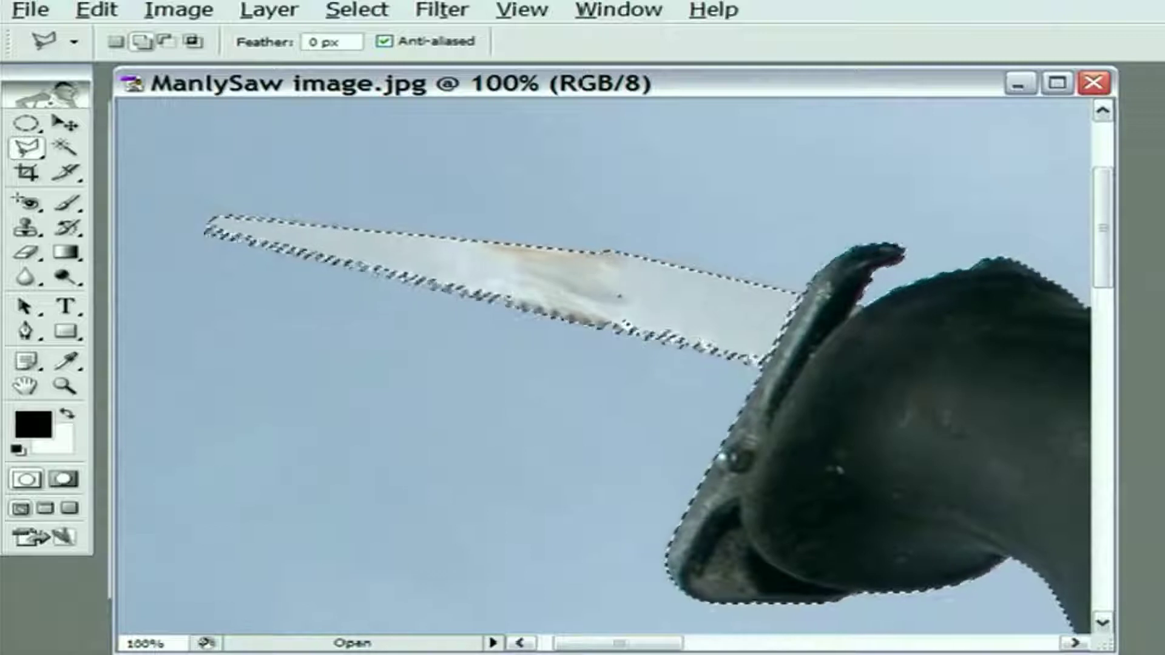
left_click(798, 294)
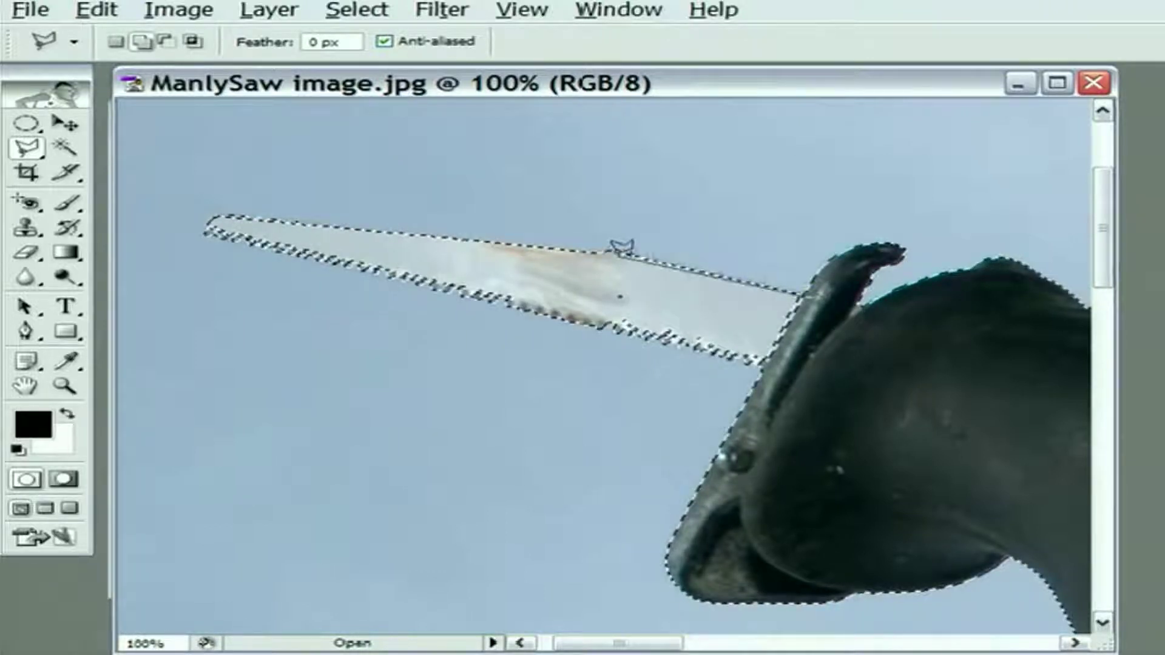
left_click(610, 255)
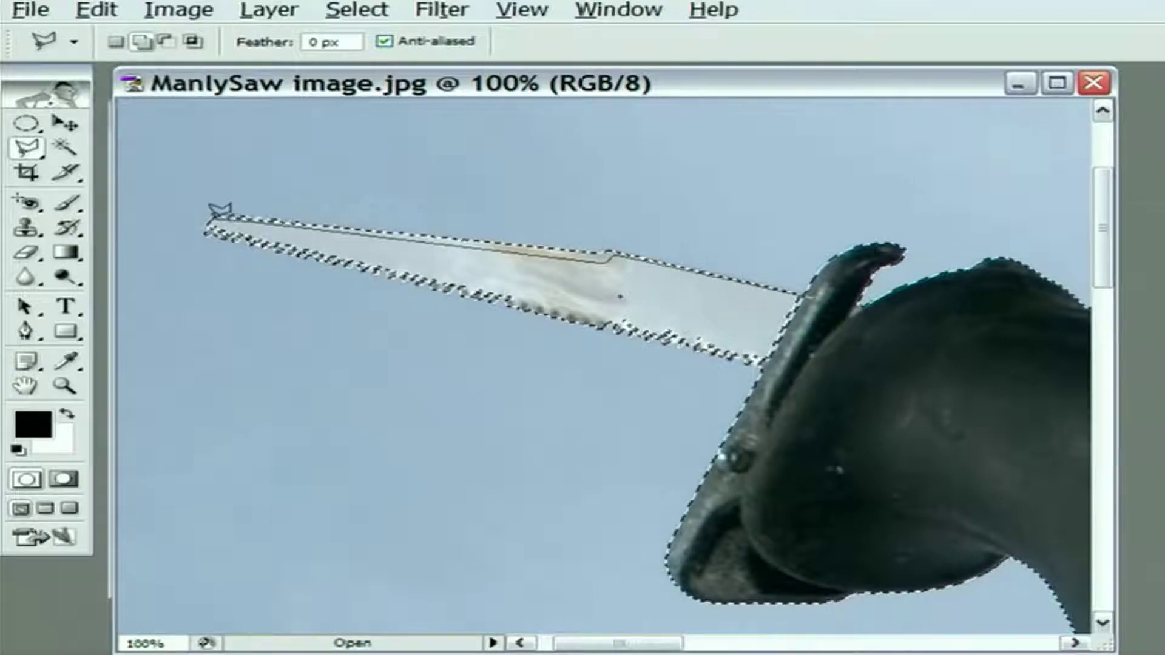
left_click(276, 223)
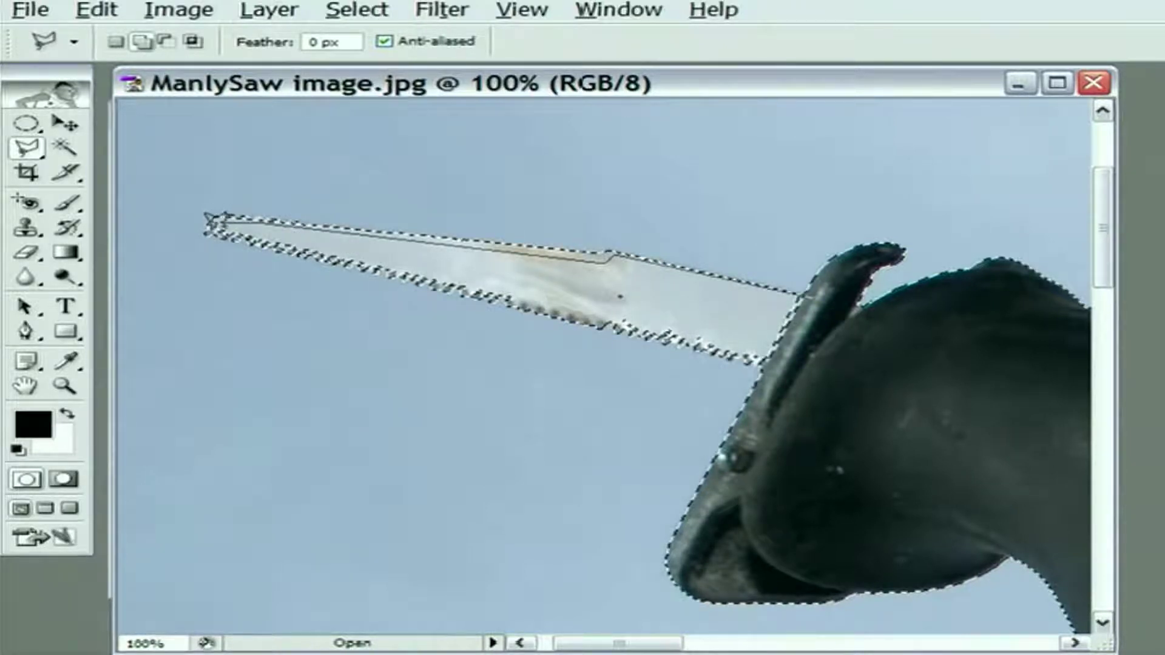
left_click(208, 224)
left_click(211, 223)
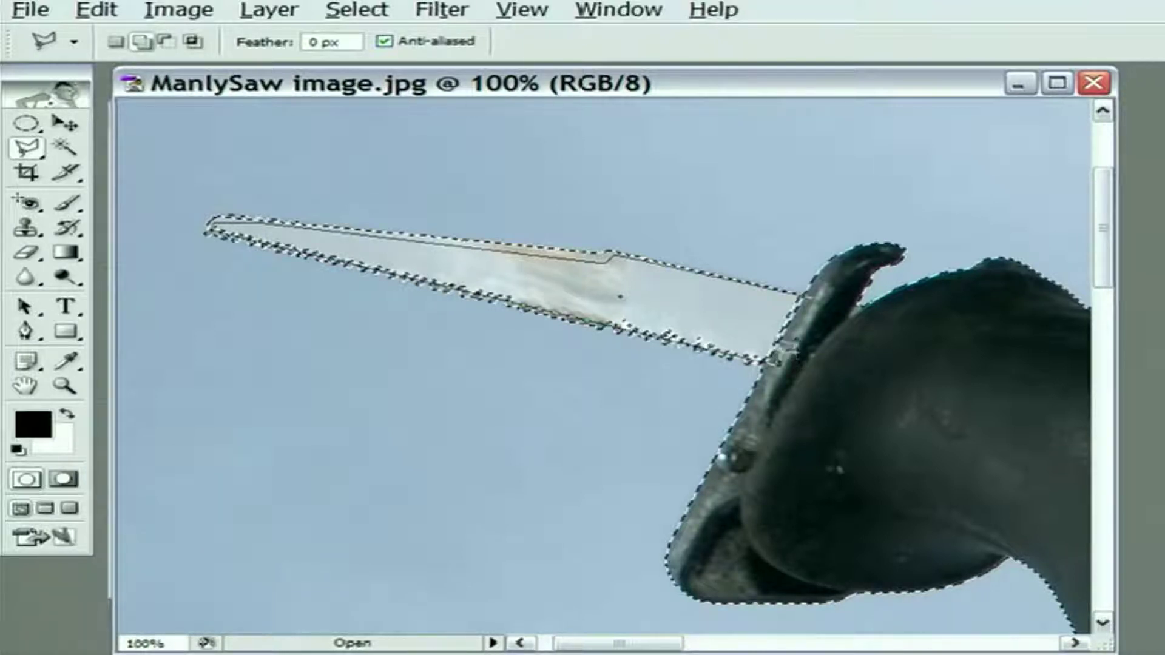
double_click(816, 306)
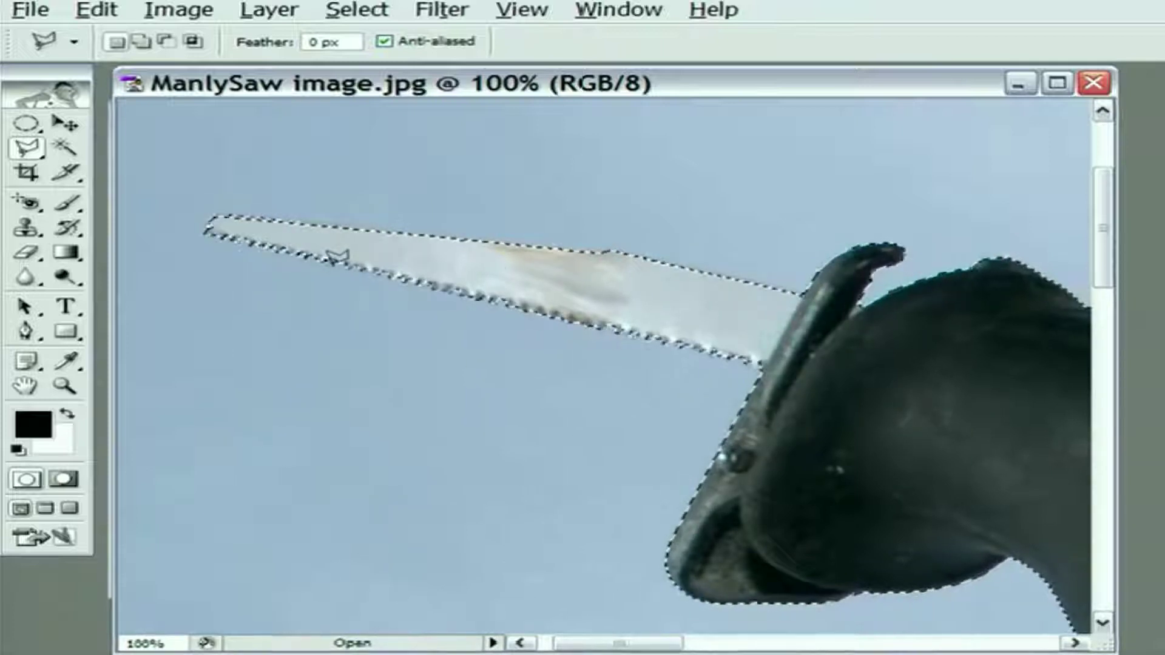
Zoom out to 25% to show the whole image and switch to the Rectangular Marquee tool
key("alt+space")
left_click(416, 162)
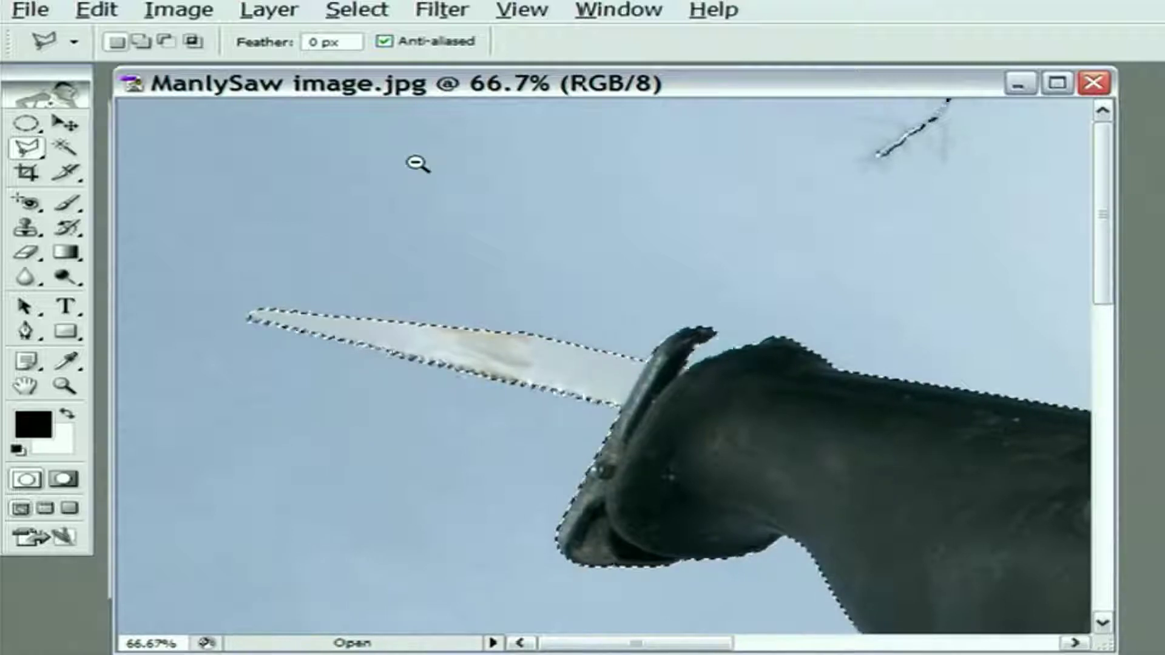
left_click(416, 163)
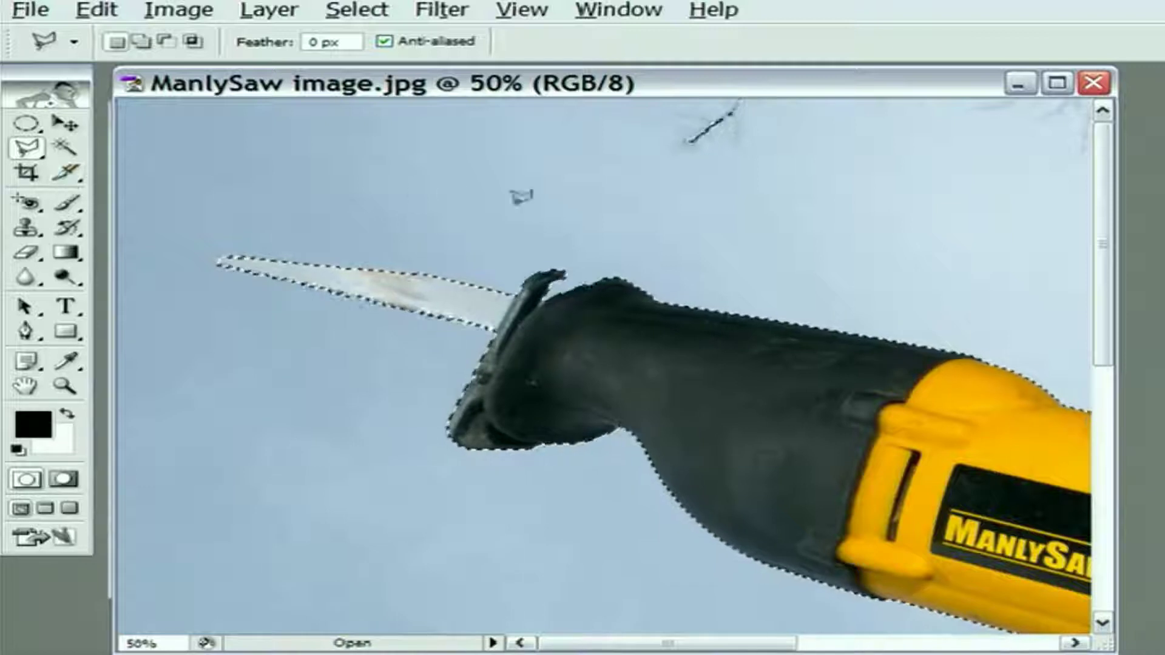
left_click(640, 198, "alt")
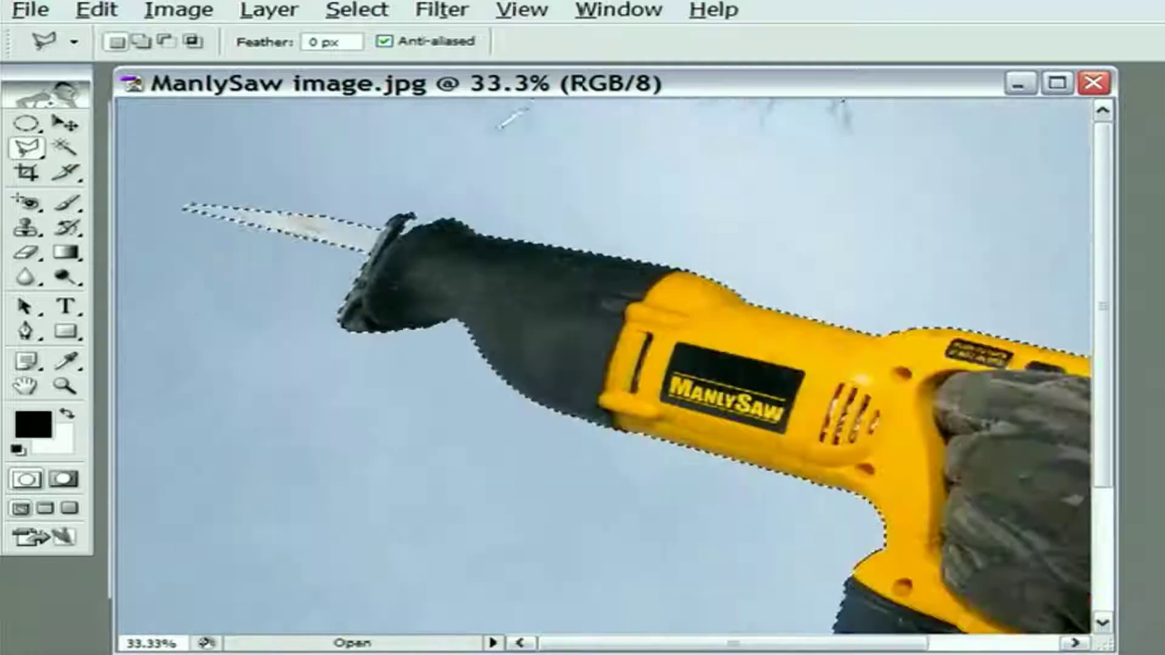
left_click(637, 195, "alt")
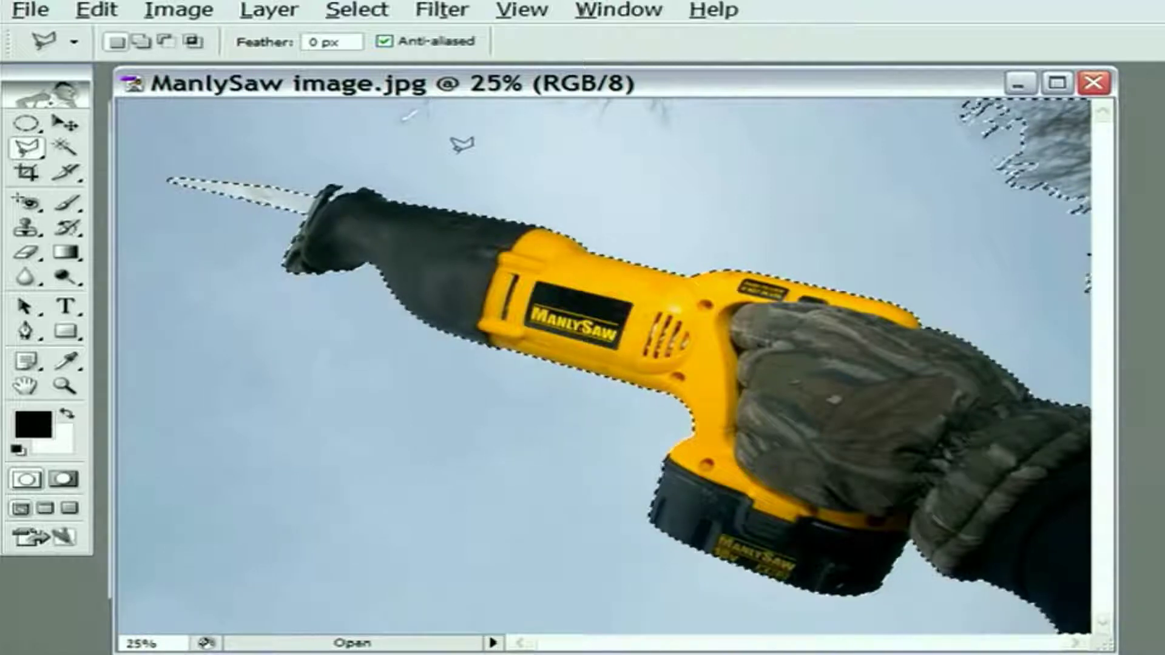
left_click(25, 129)
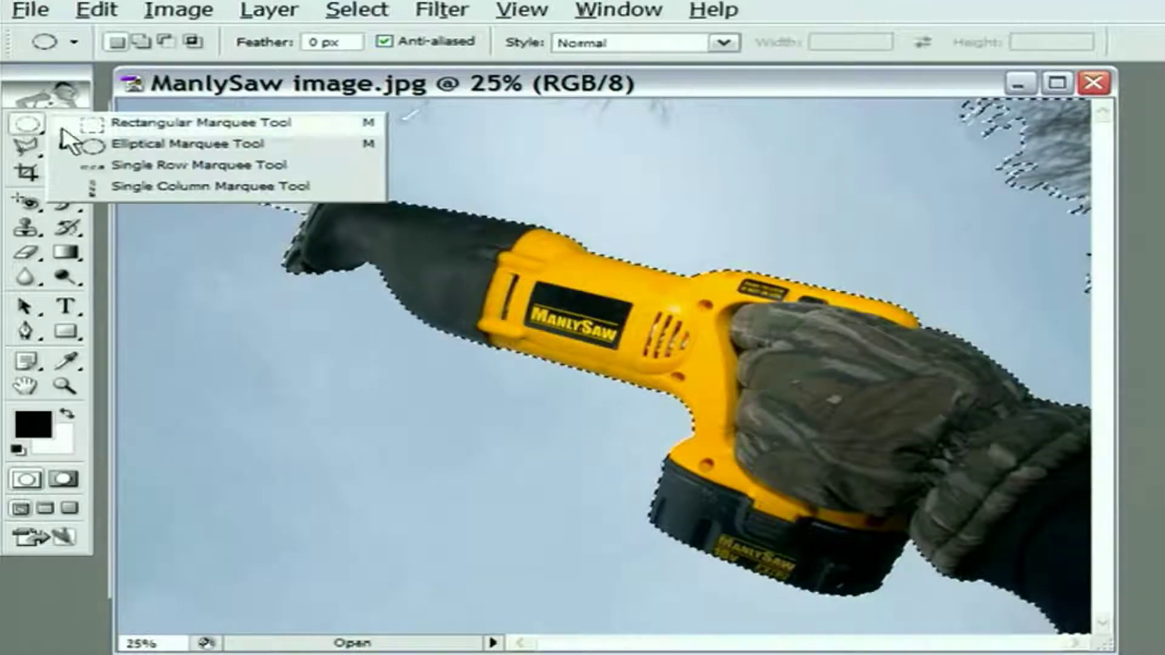
left_click(63, 124)
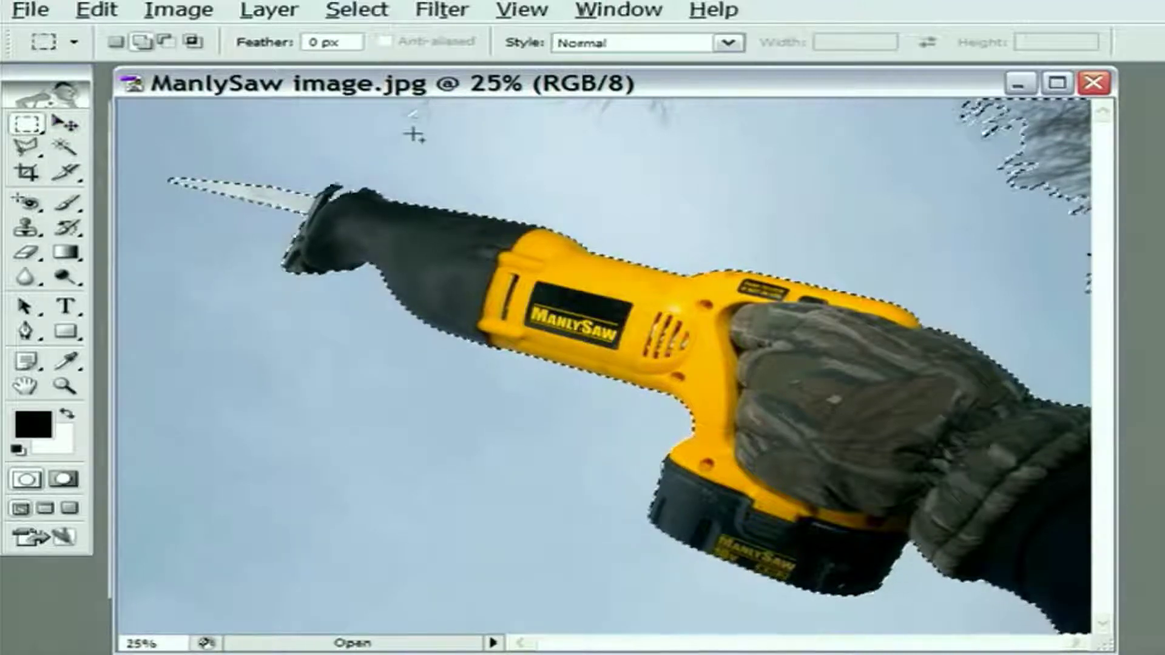
Try adding a rectangle over the saw to the selection and subtracting another from it, undoing each attempt
left_click_drag(412, 133, 845, 588)
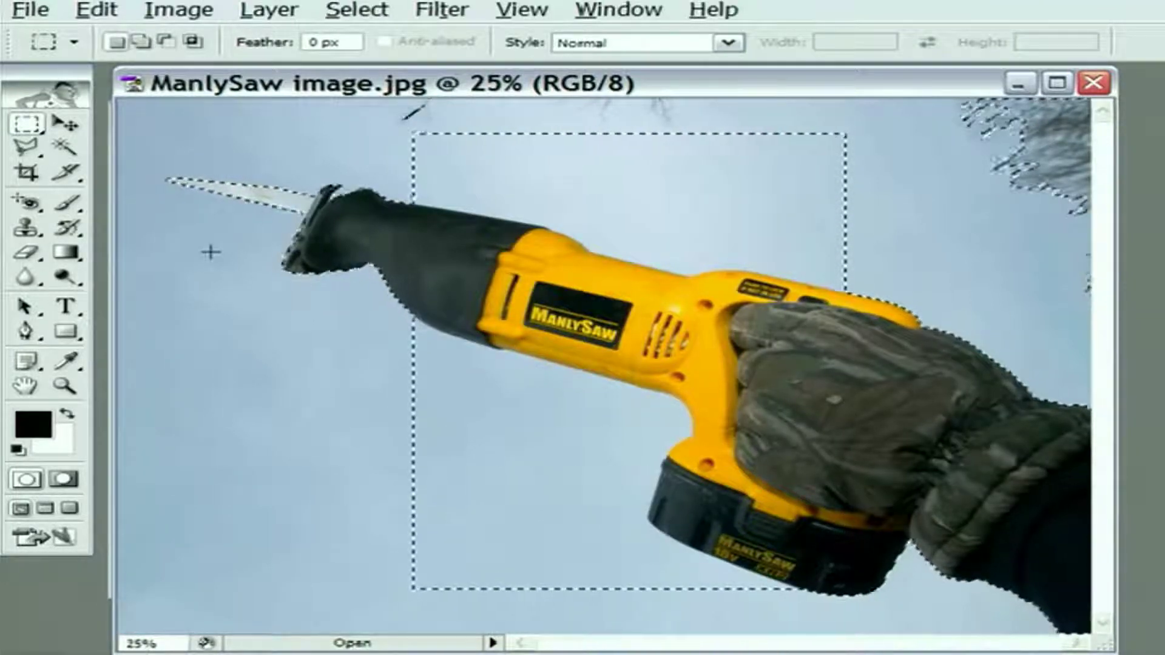
key("ctrl+z")
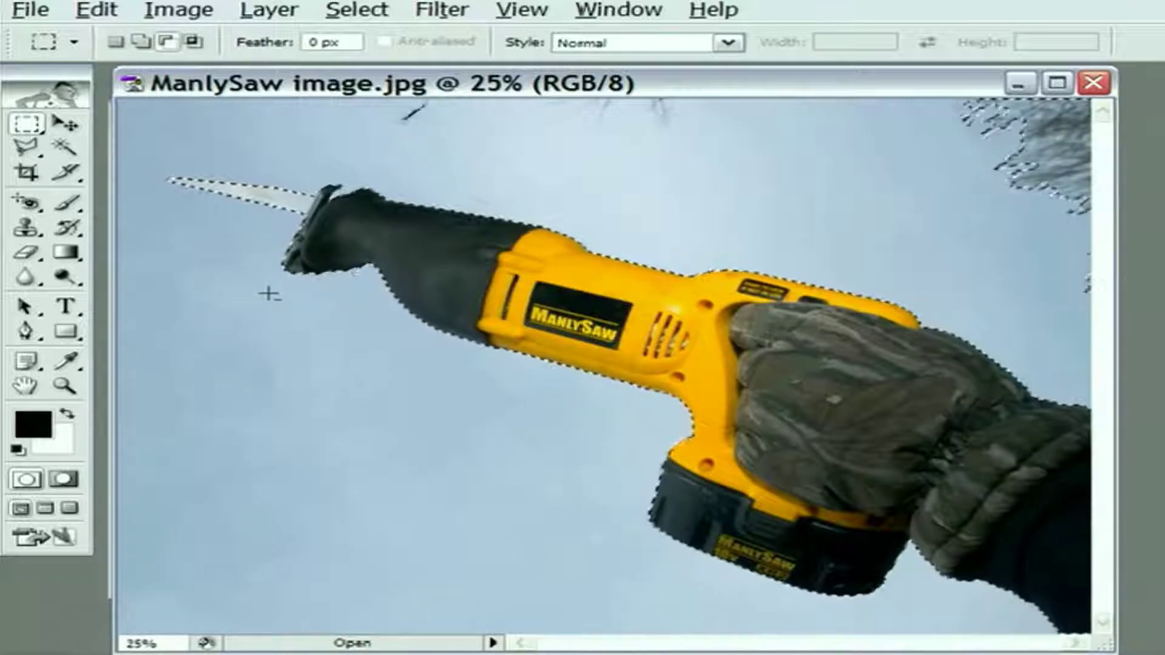
left_click_drag(268, 294, 698, 554)
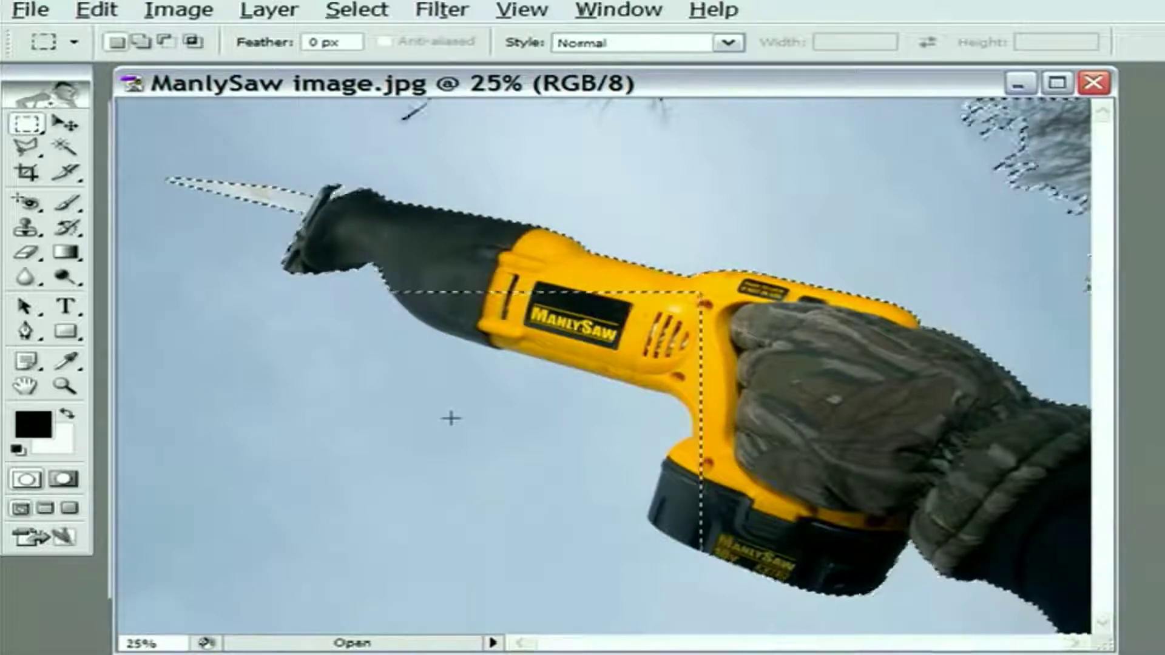
key("ctrl+z")
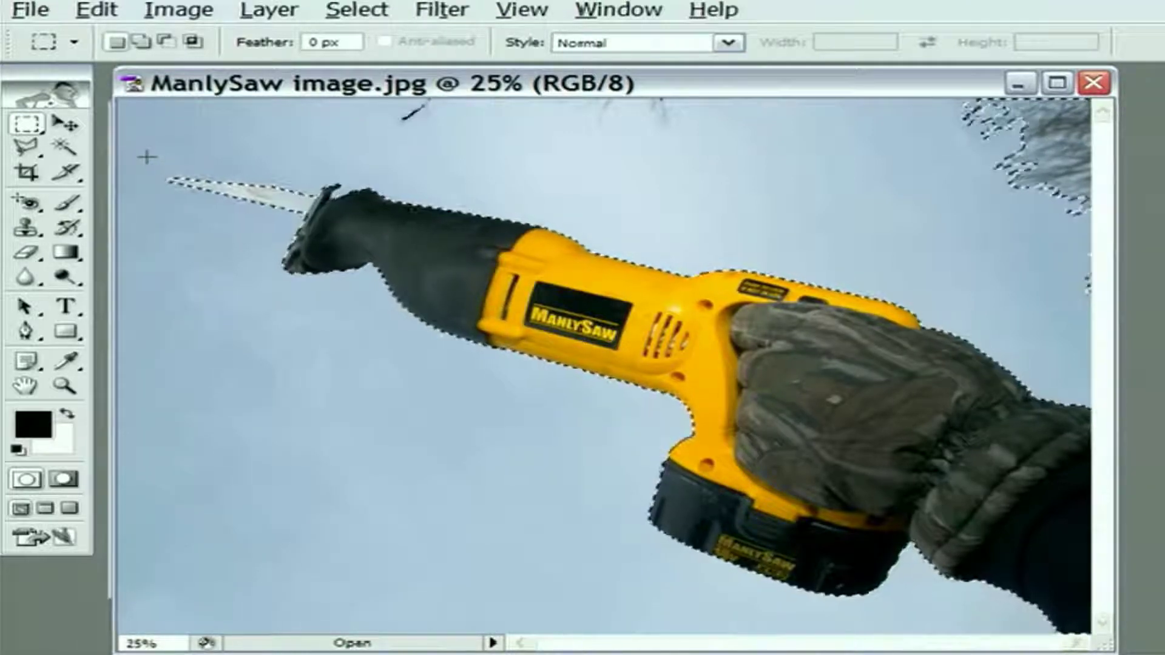
Intersect the selection with a rectangle enclosing the saw and glove, and subtract the remaining tree branches with a second rectangle
key("shift+alt")
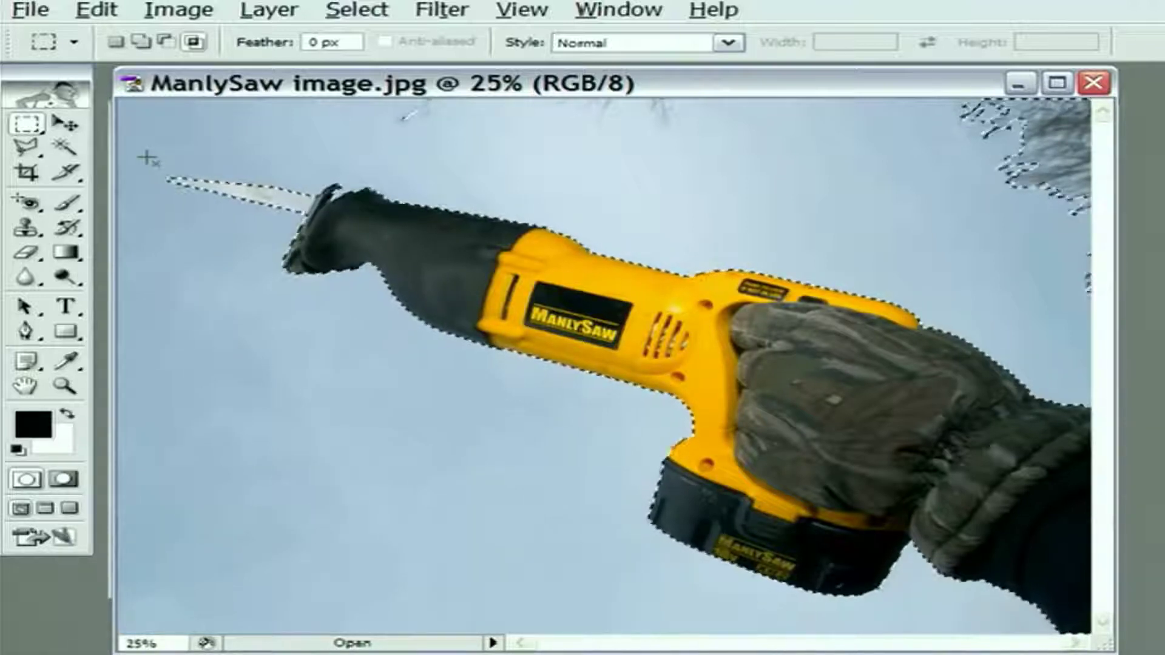
left_click_drag(176, 182, 1090, 632)
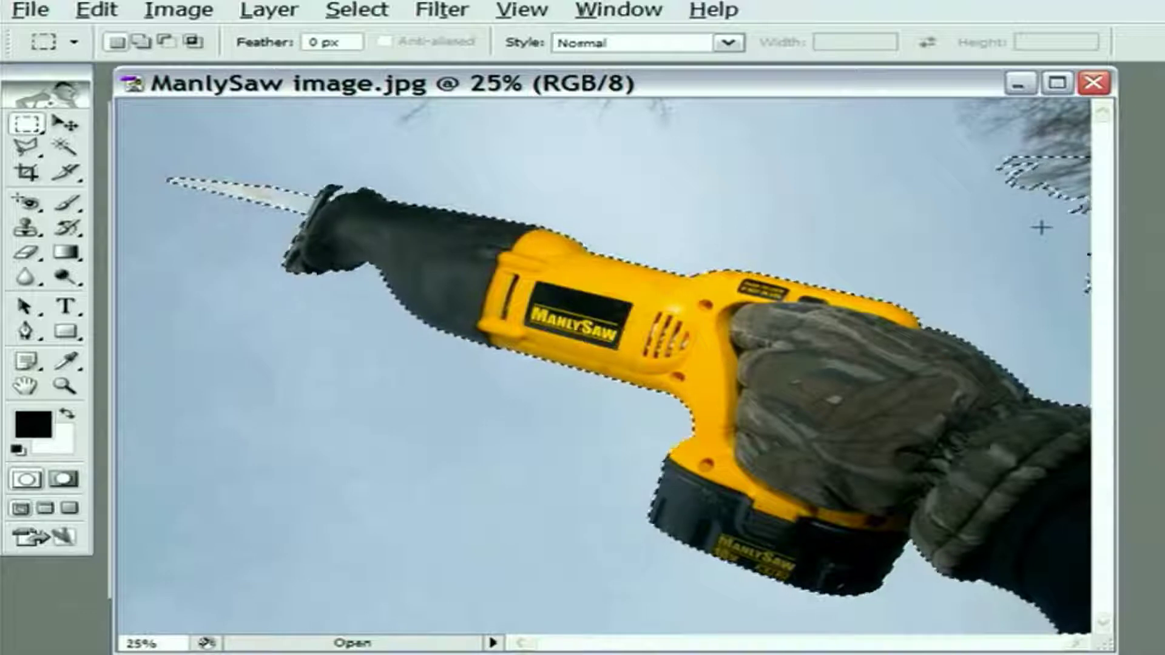
key("alt")
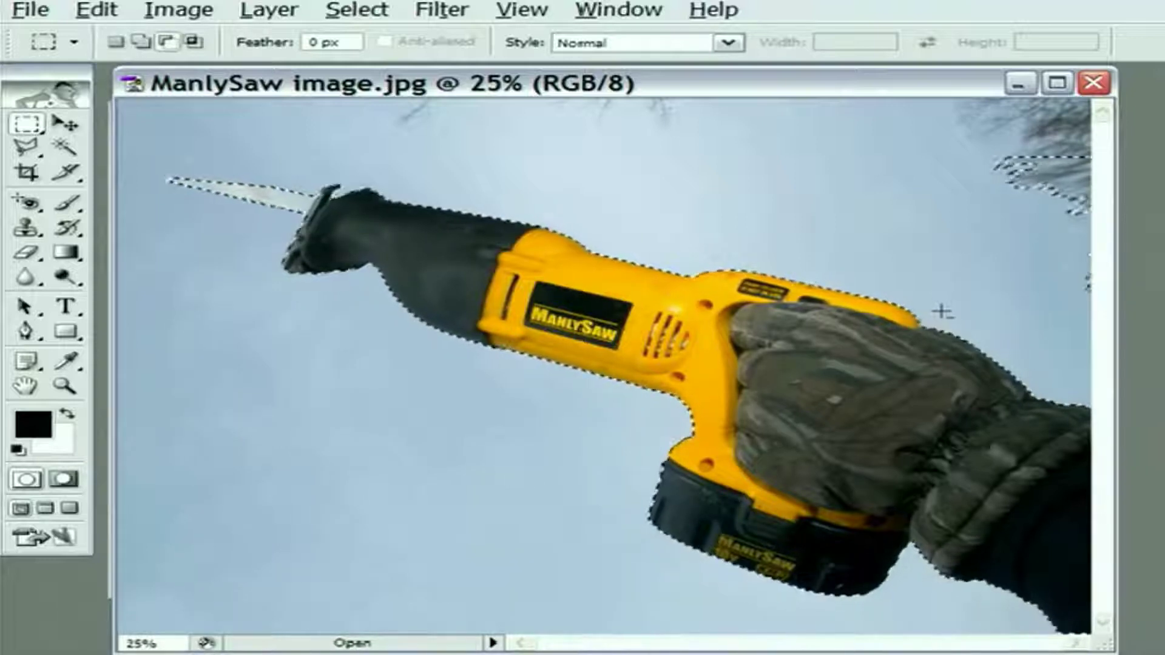
left_click_drag(942, 312, 1158, 129)
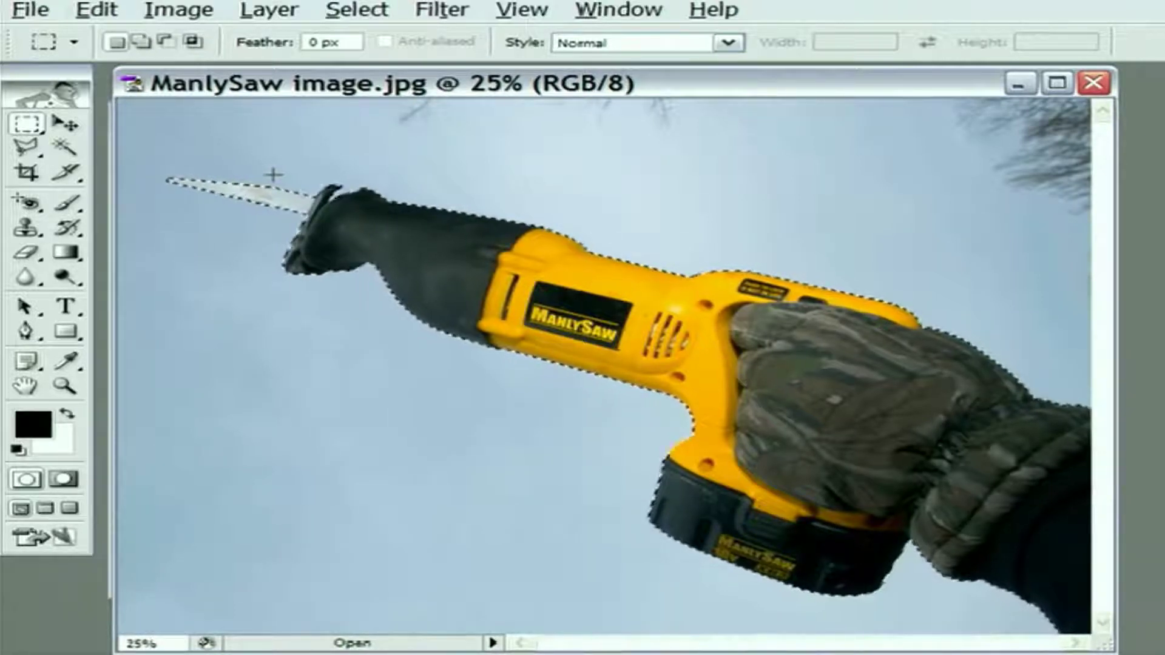
Save the current selection as a new channel named "Saw outline" in ManlySaw image.jpg
left_click(358, 10)
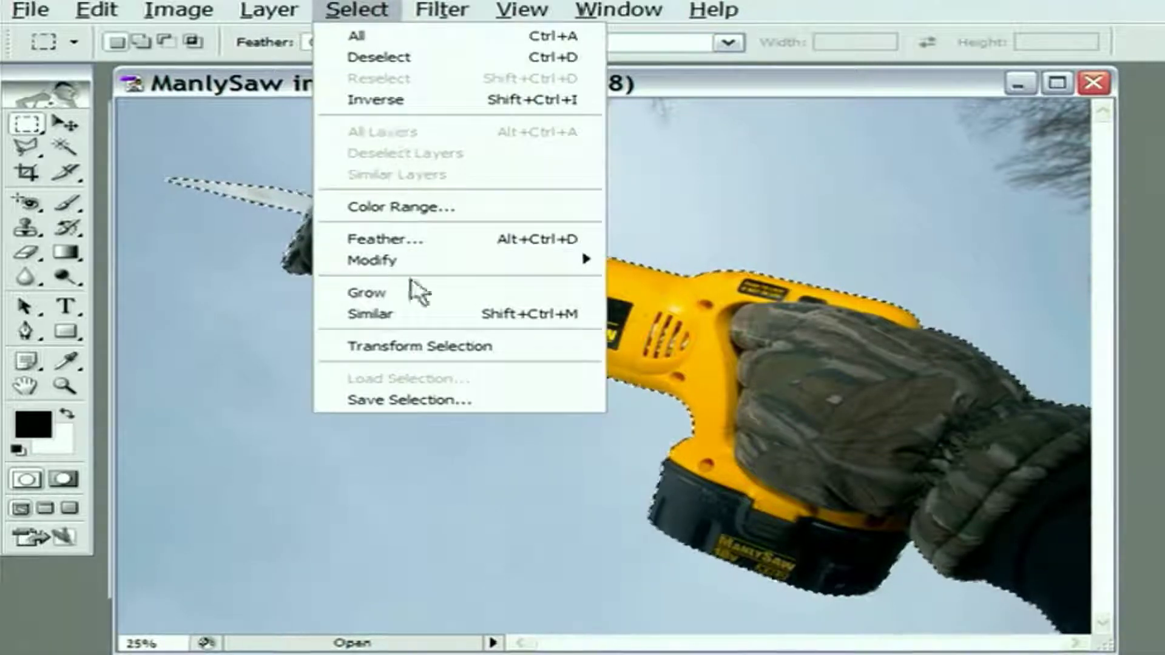
left_click(479, 400)
left_click_drag(691, 253, 762, 143)
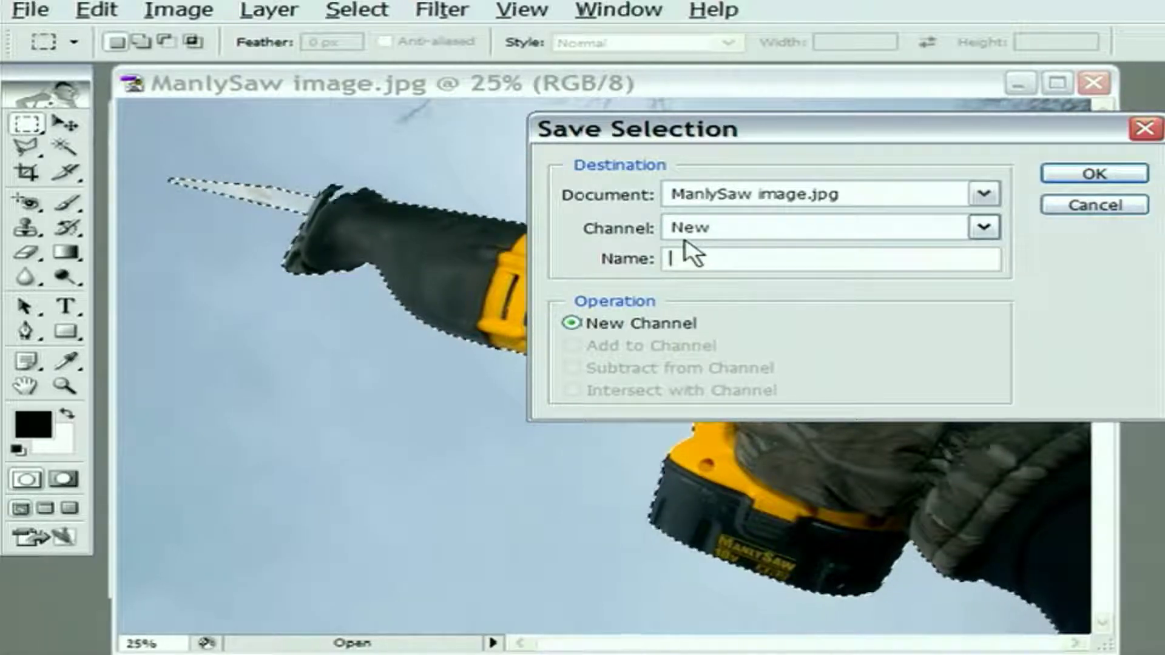
type("Saw outline")
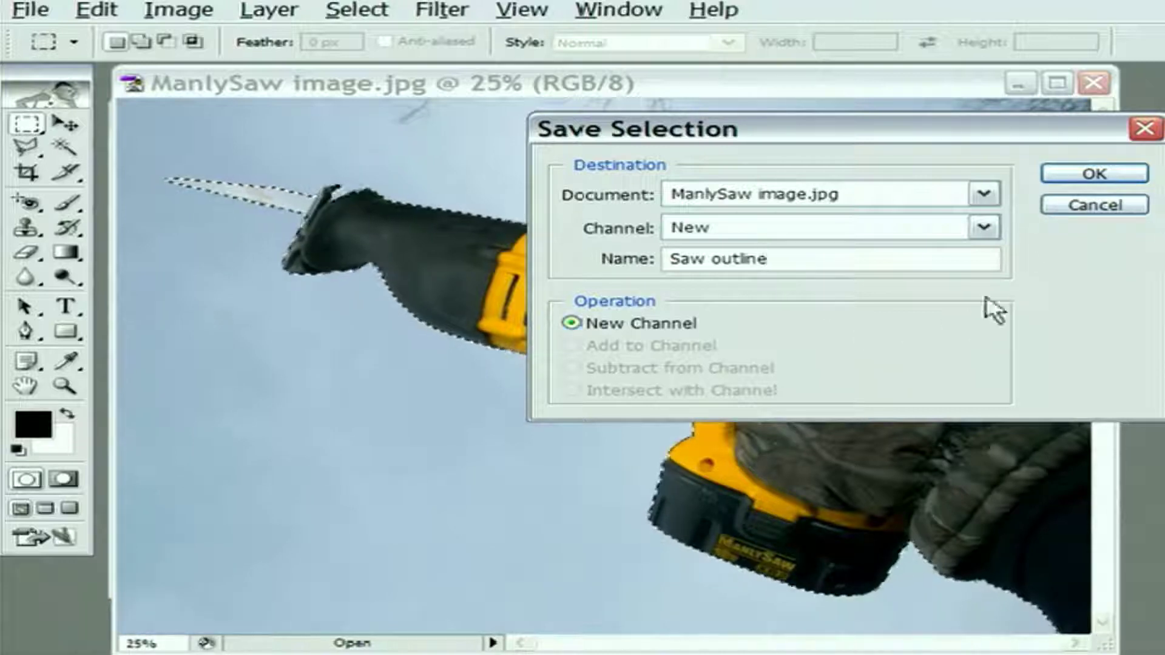
left_click(1068, 176)
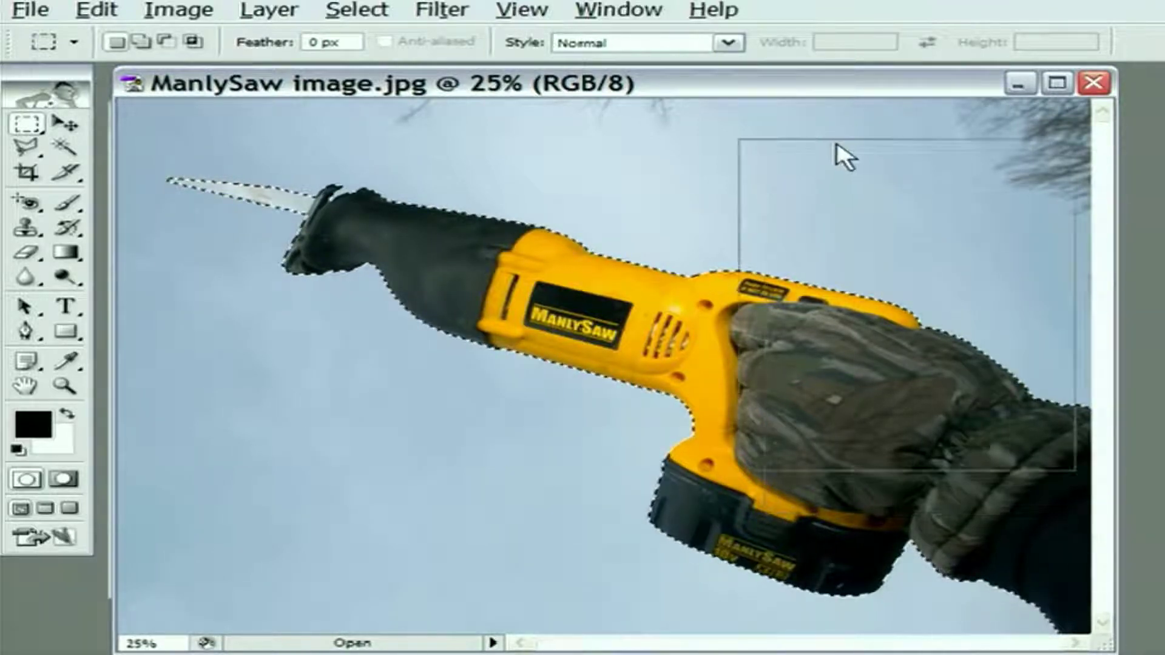
Show the Channels palette and view the Red, Green, Blue and Saw outline channels one at a time
left_click_drag(845, 157, 837, 156)
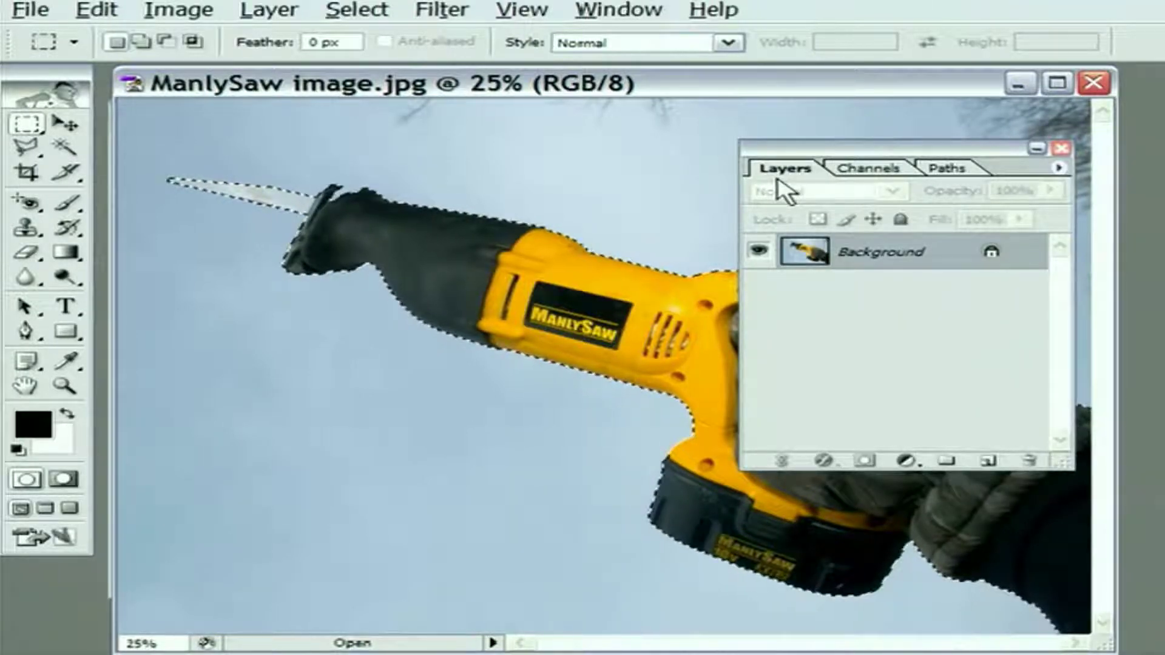
left_click(881, 171)
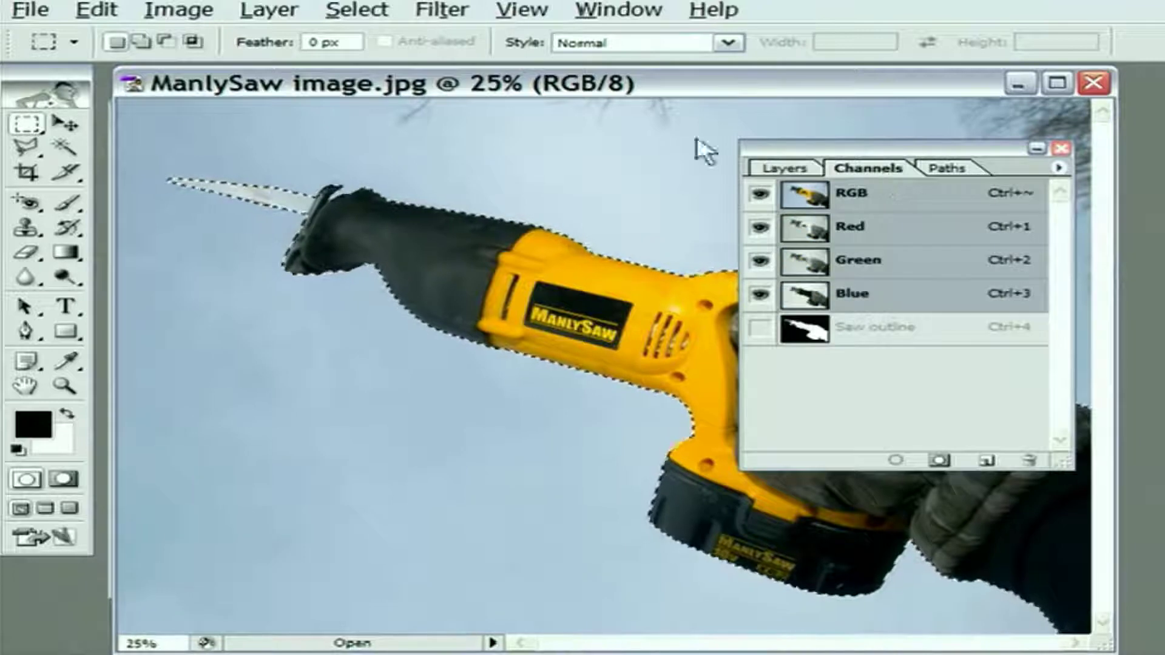
left_click(625, 15)
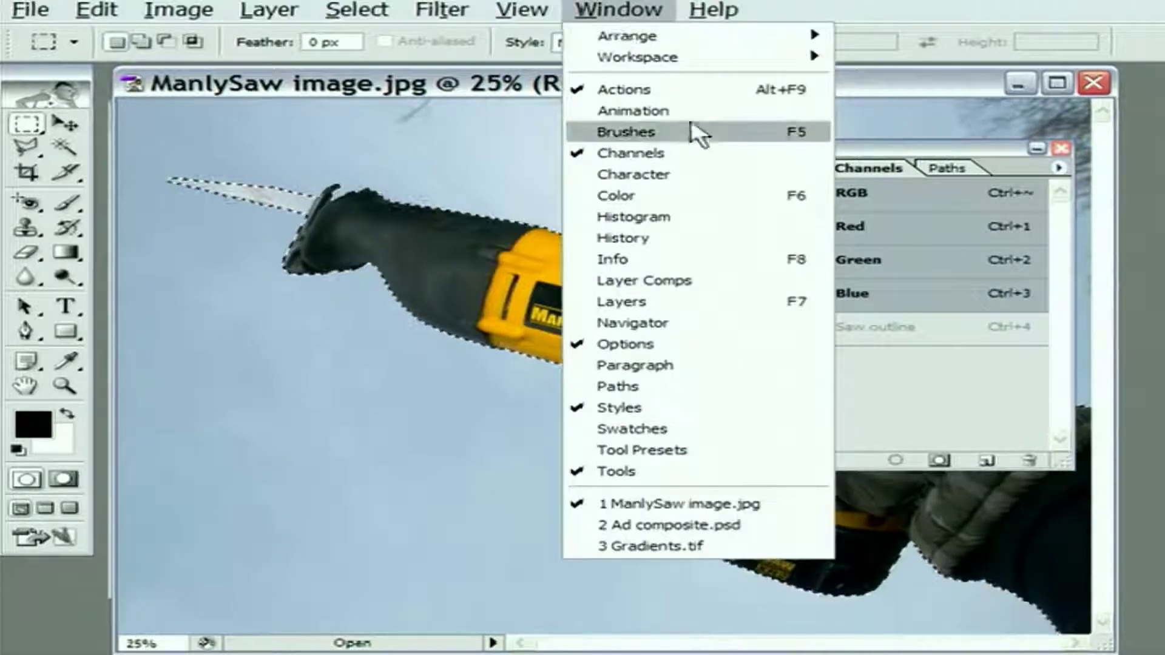
left_click(722, 156)
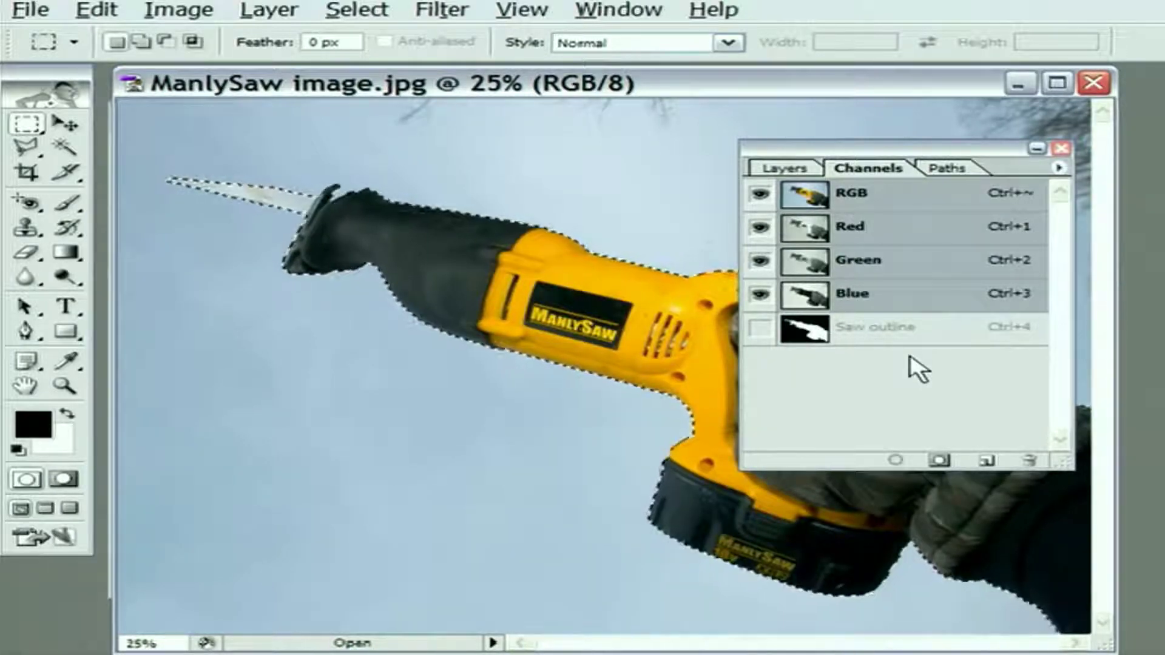
left_click(883, 241)
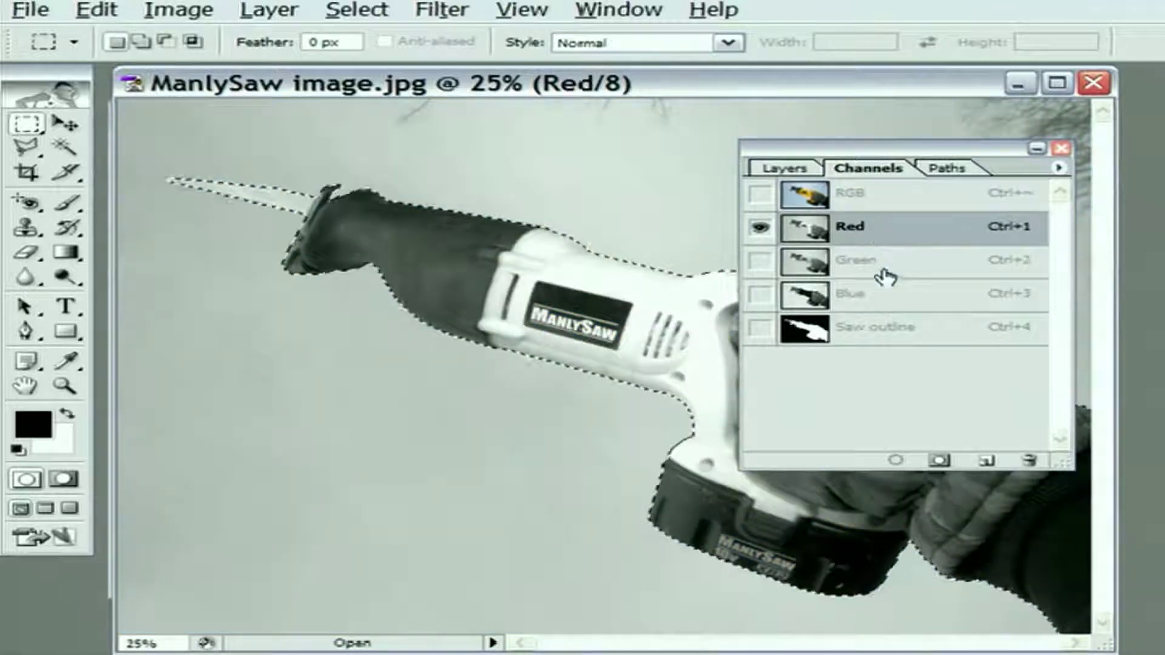
left_click(884, 273)
left_click(890, 310)
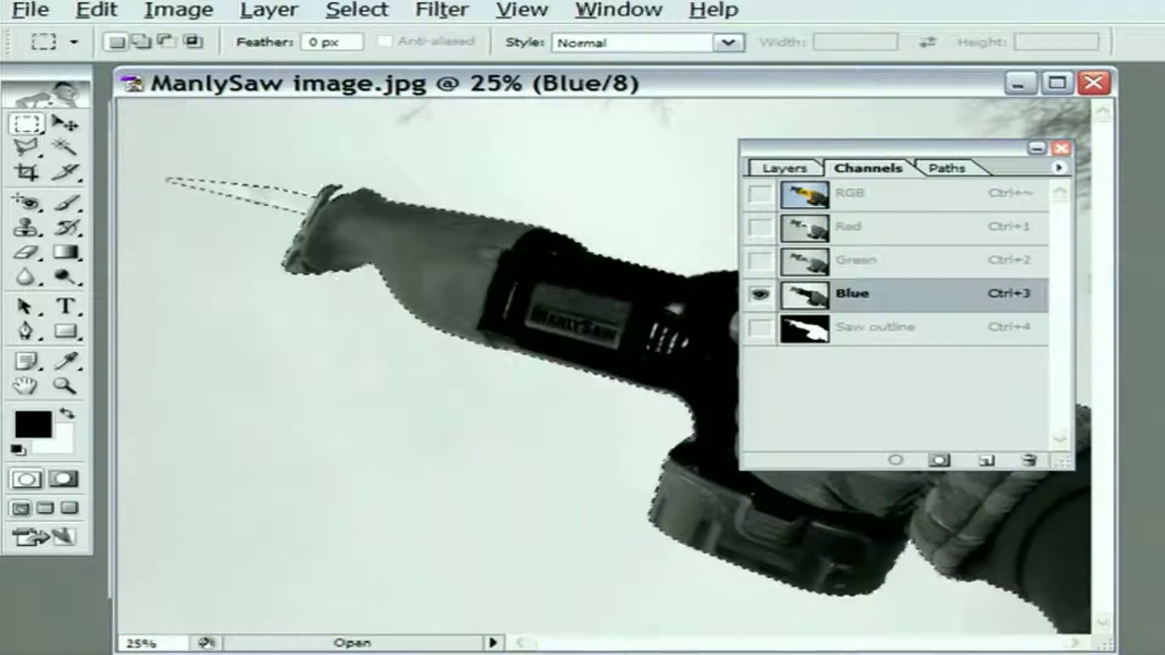
left_click(933, 341)
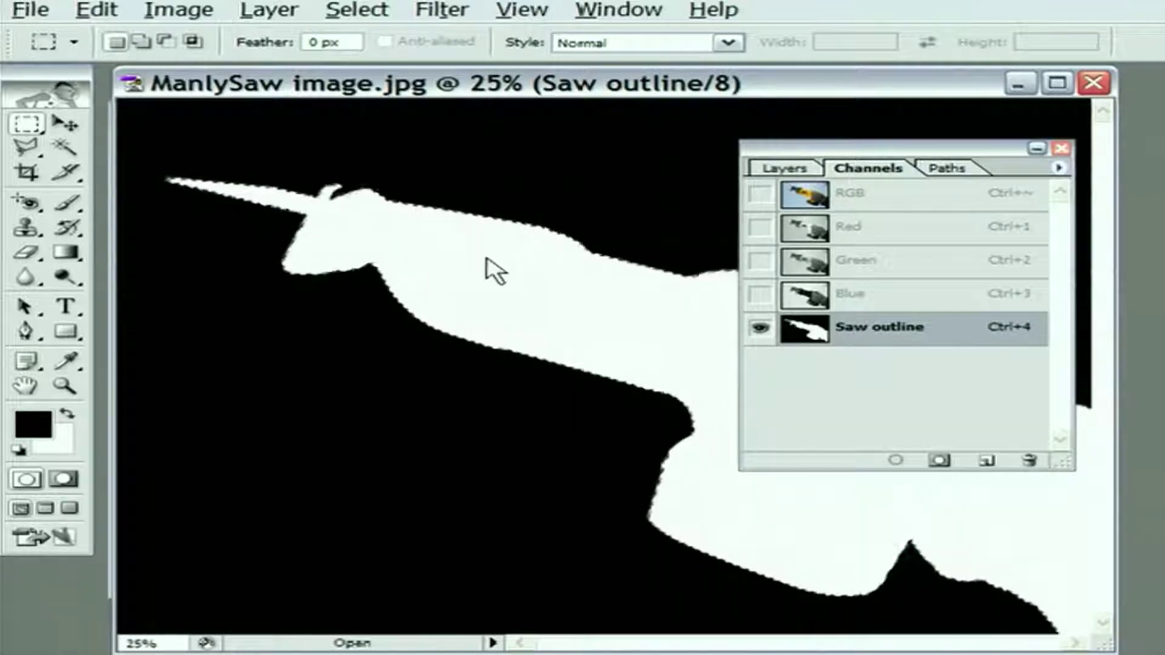
Deselect the active selection and examine the upper edge of the Saw outline mask up close at 500%
key("ctrl+d")
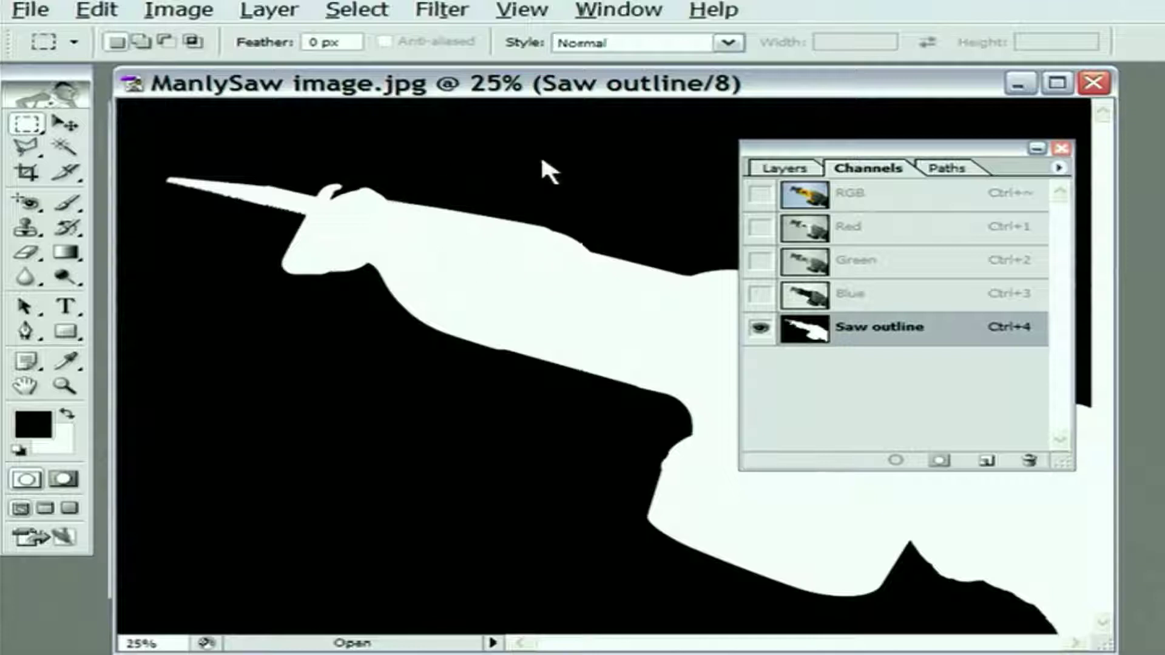
left_click(546, 239)
left_click(591, 297)
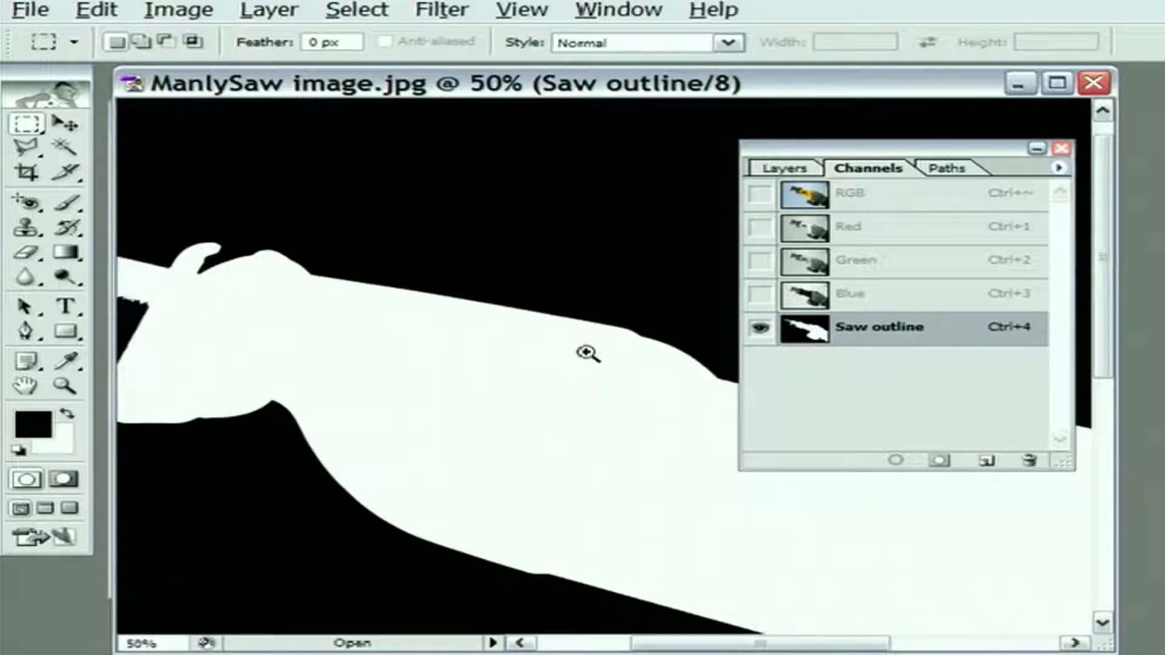
left_click(588, 352)
left_click(587, 355)
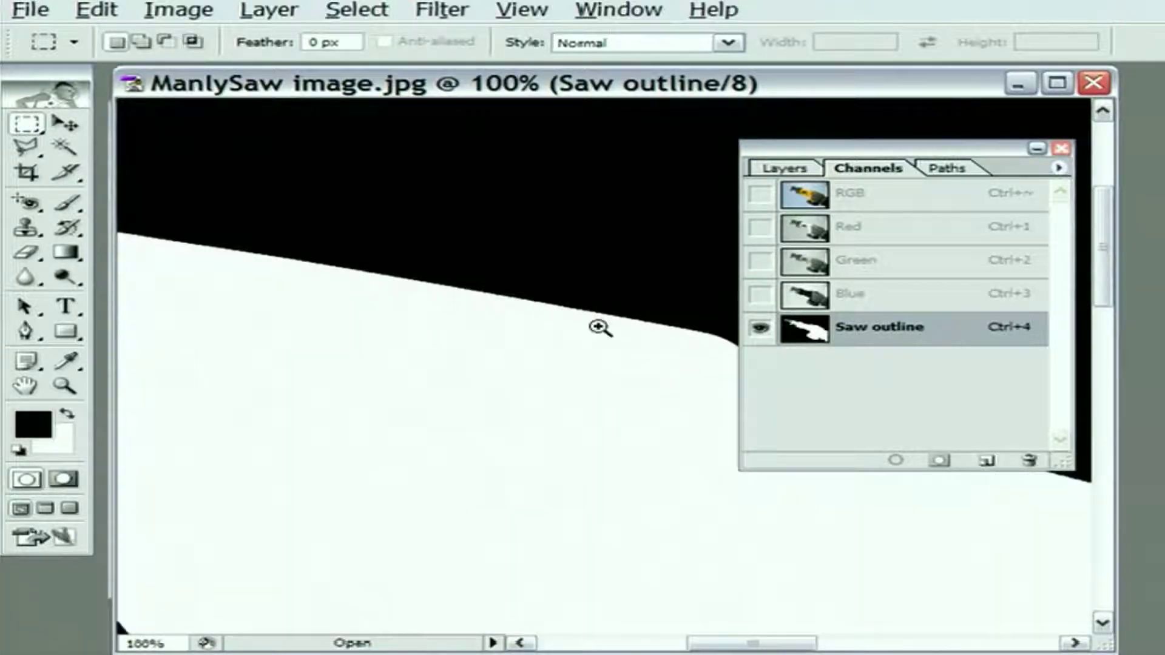
left_click(599, 327)
left_click(549, 345)
left_click(550, 345)
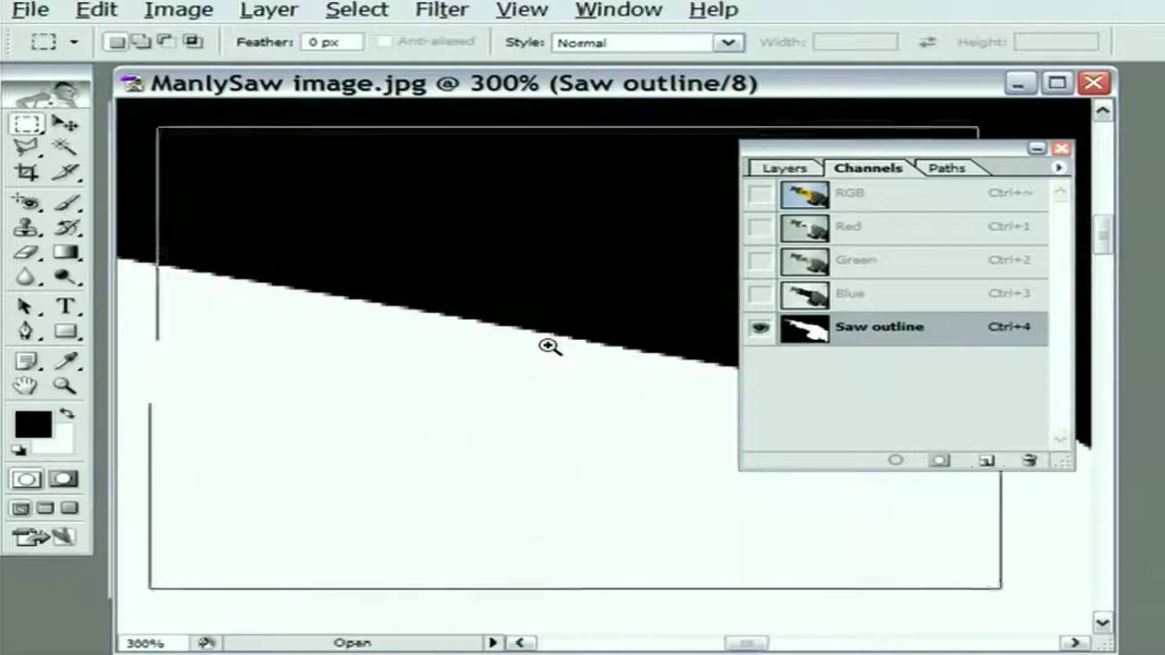
left_click(549, 344)
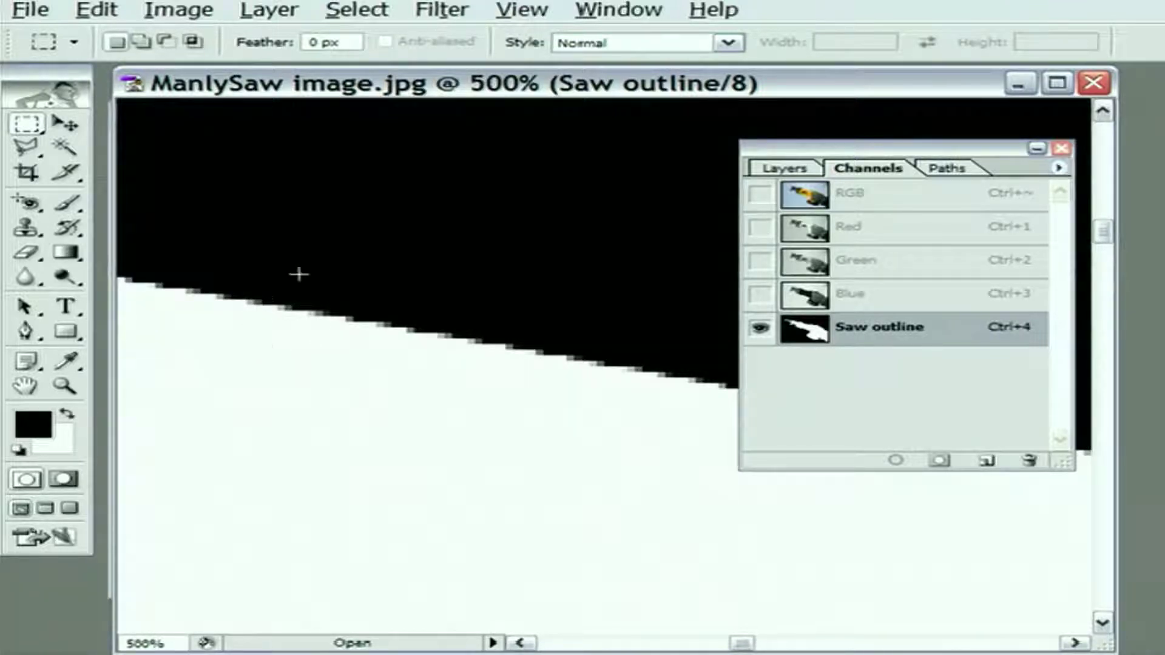
Zoom back out to 50% to view the blade area of the mask, and restore the RGB composite view
key("ctrl+minus")
key("ctrl+minus")
key("ctrl+minus")
key("ctrl+minus")
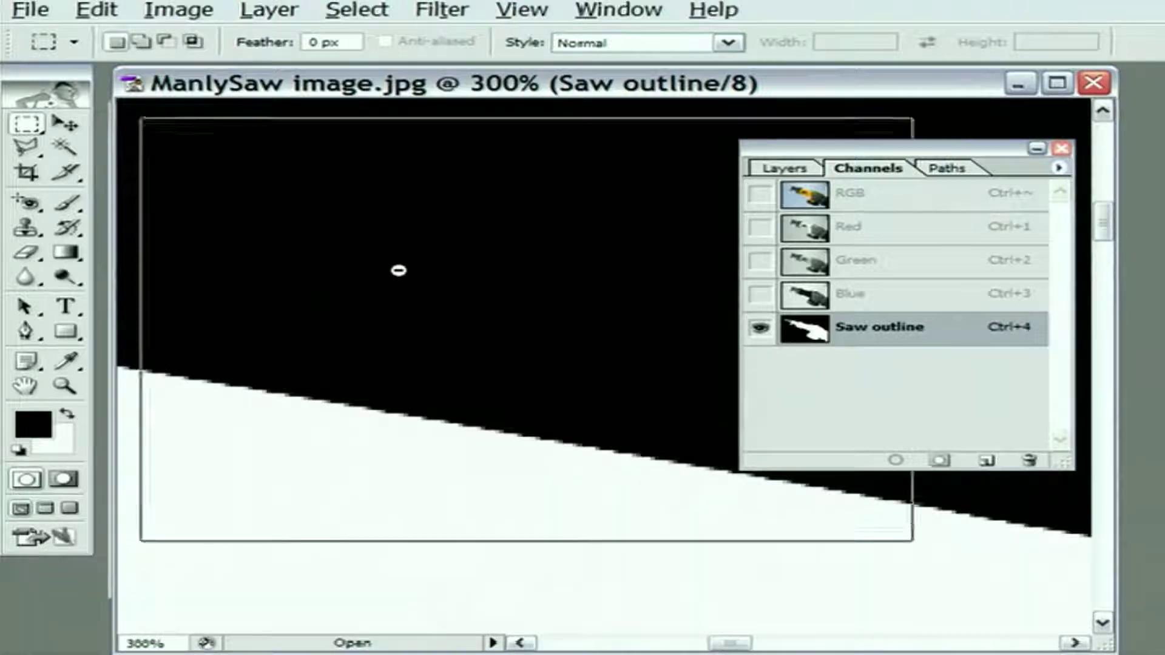
left_click(65, 386)
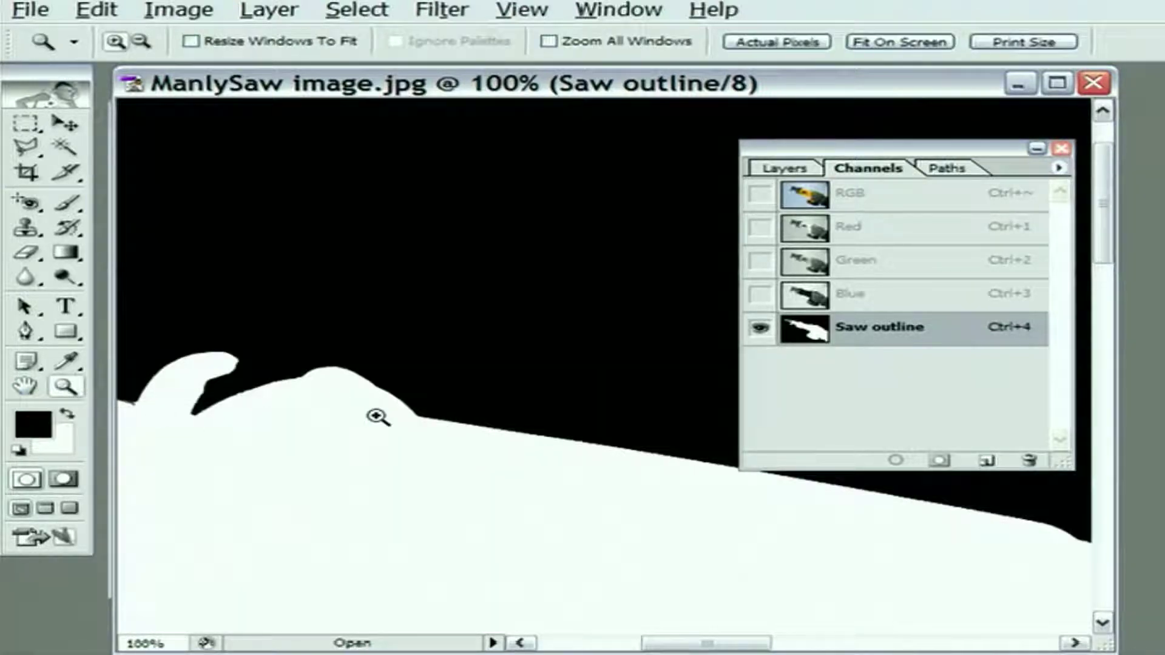
left_click(376, 415, "alt")
left_click(376, 416, "alt")
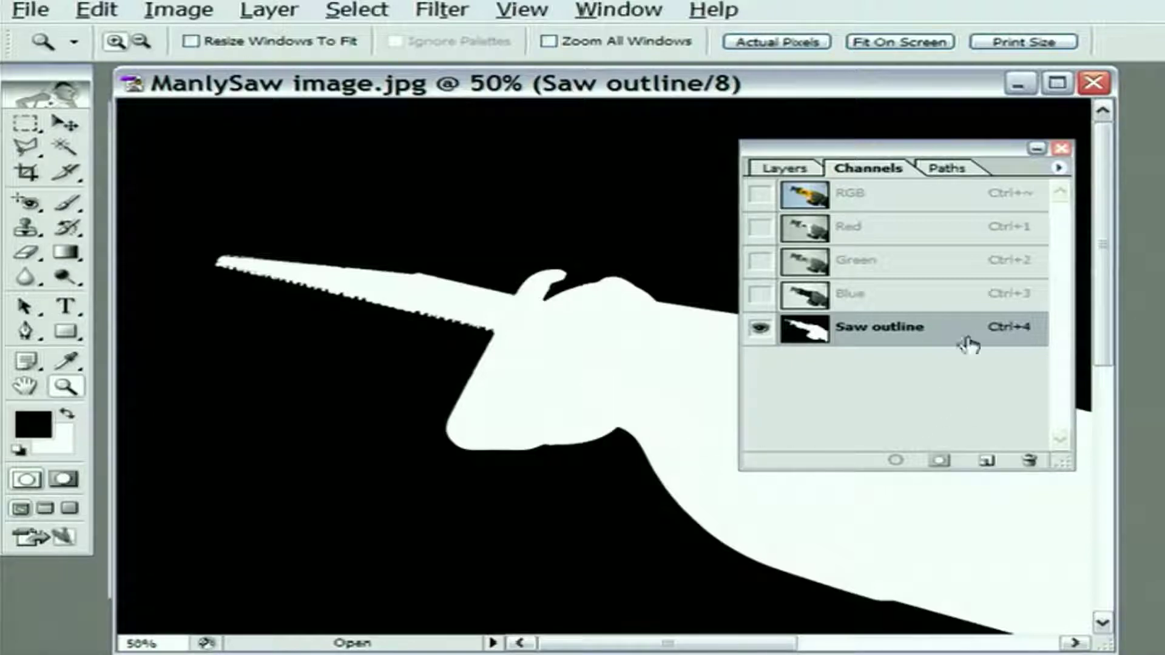
left_click(912, 209)
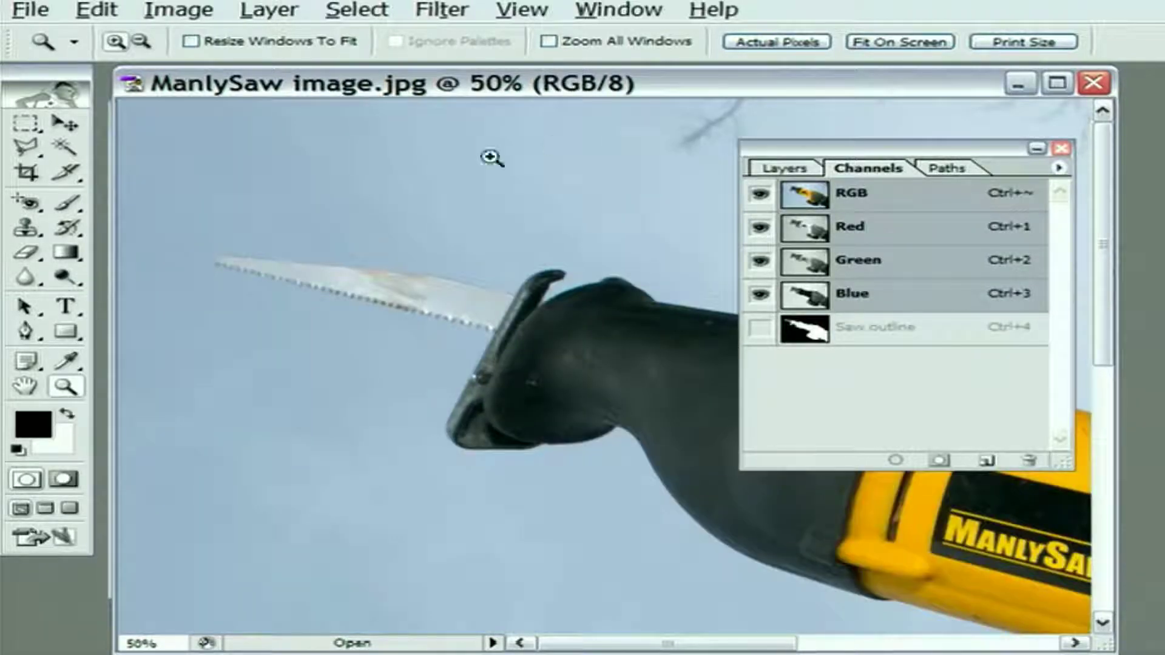
Review the file formats and the Alpha Channels option for saving the image under a new name, and cancel without saving
left_click(32, 11)
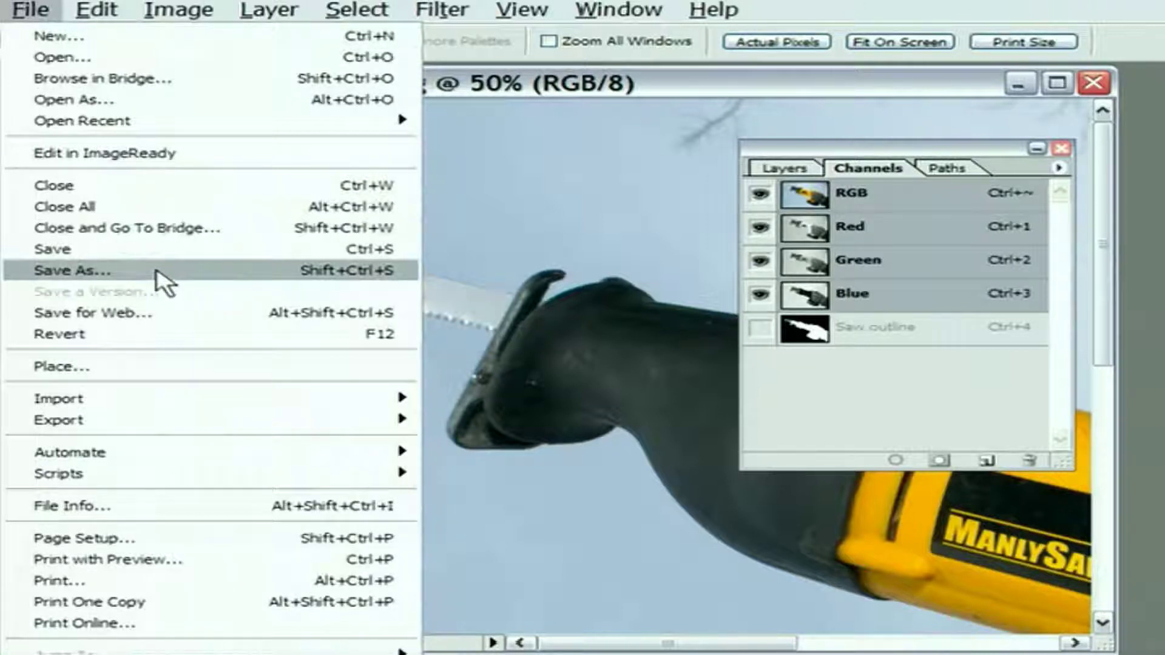
left_click(161, 282)
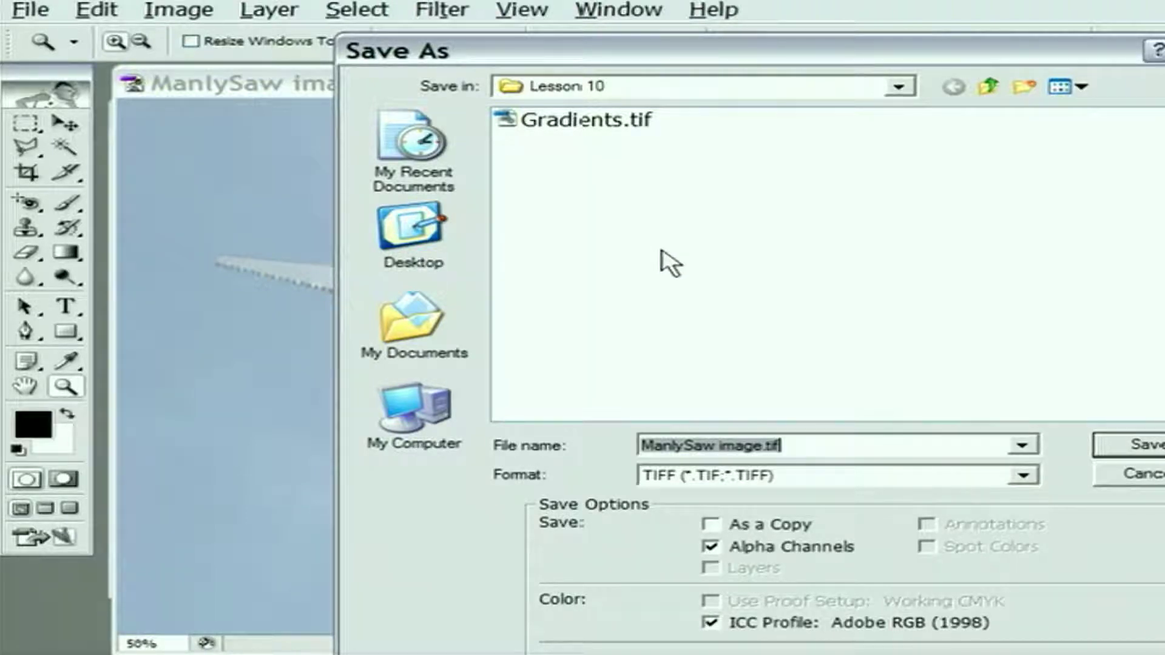
left_click_drag(513, 46, 304, 34)
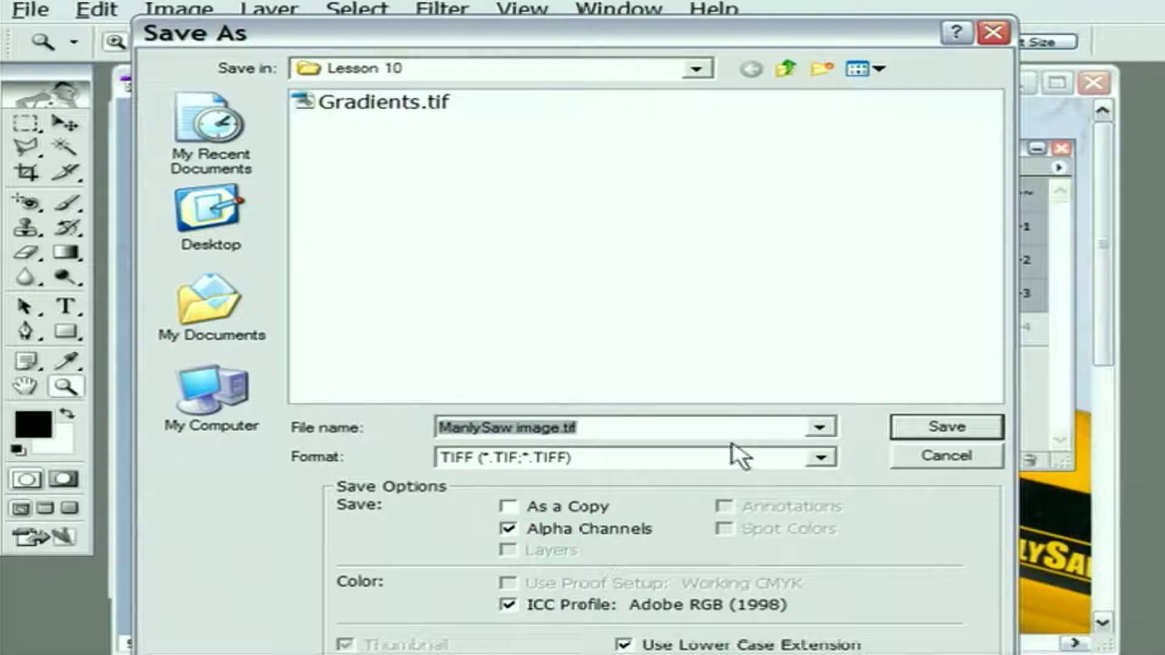
left_click(823, 459)
scroll(829, 481, "up", 3)
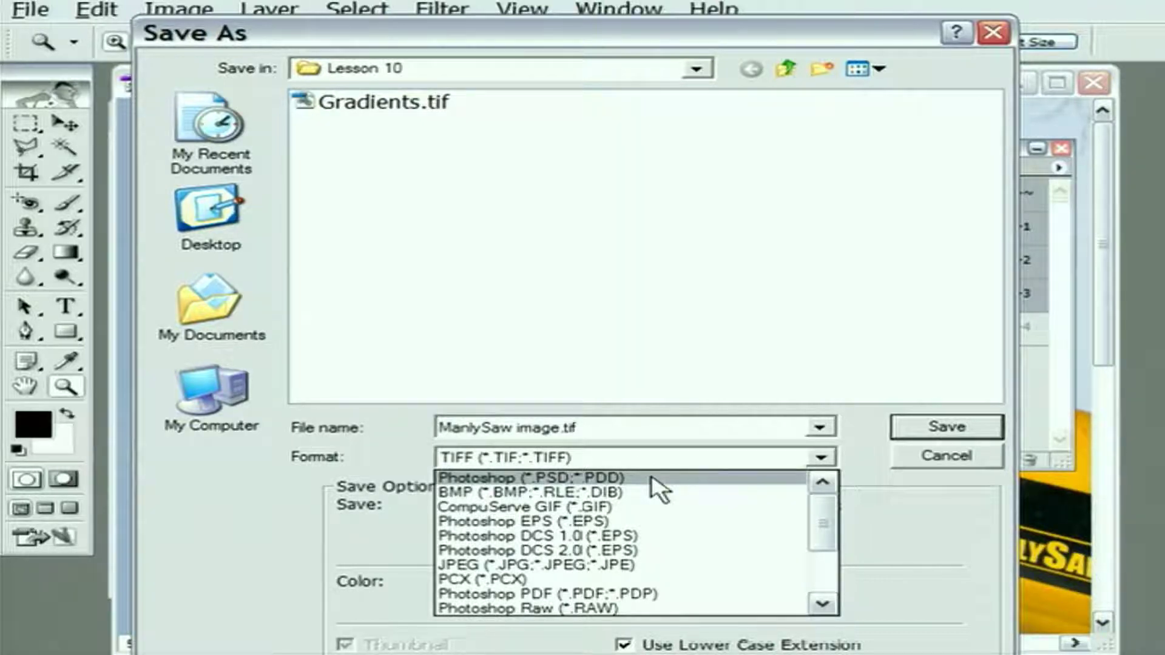
left_click(416, 438)
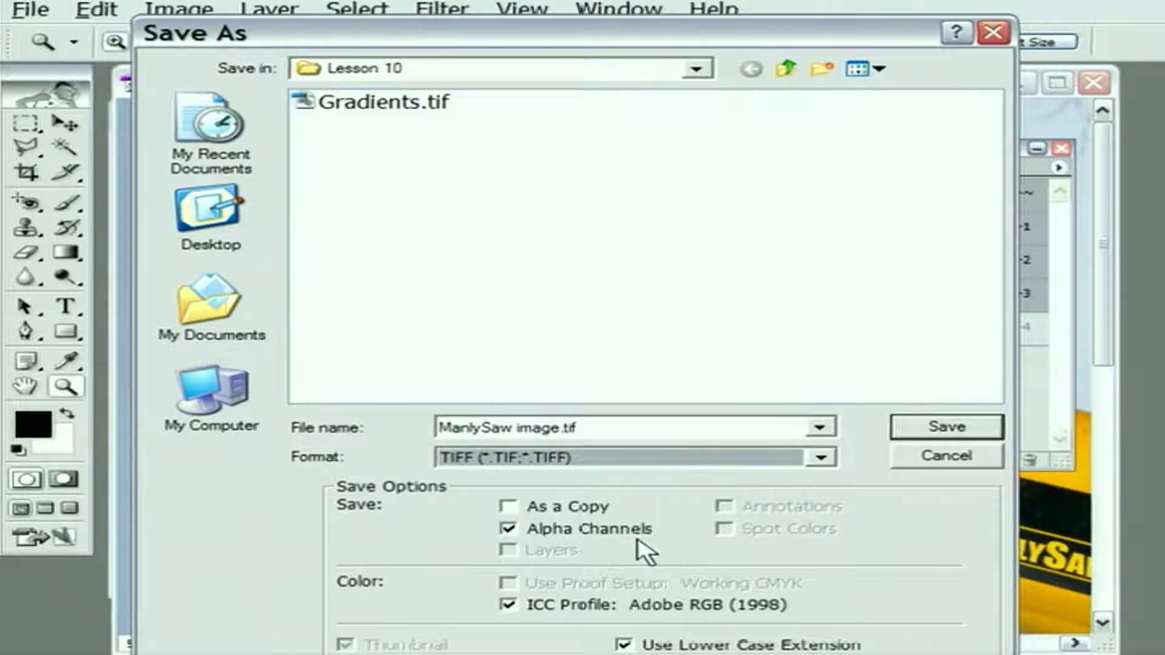
left_click(909, 463)
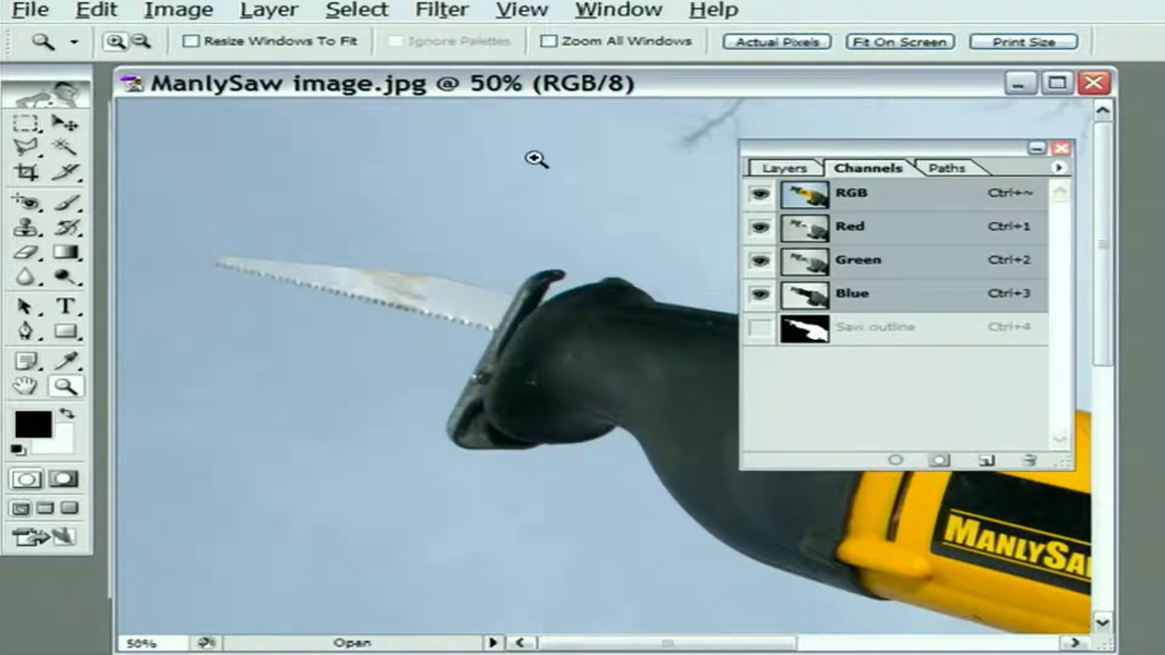
Hide the Channels palette, switch to the Rectangular Marquee tool and load the Saw outline channel as a new, non-inverted selection
key("m")
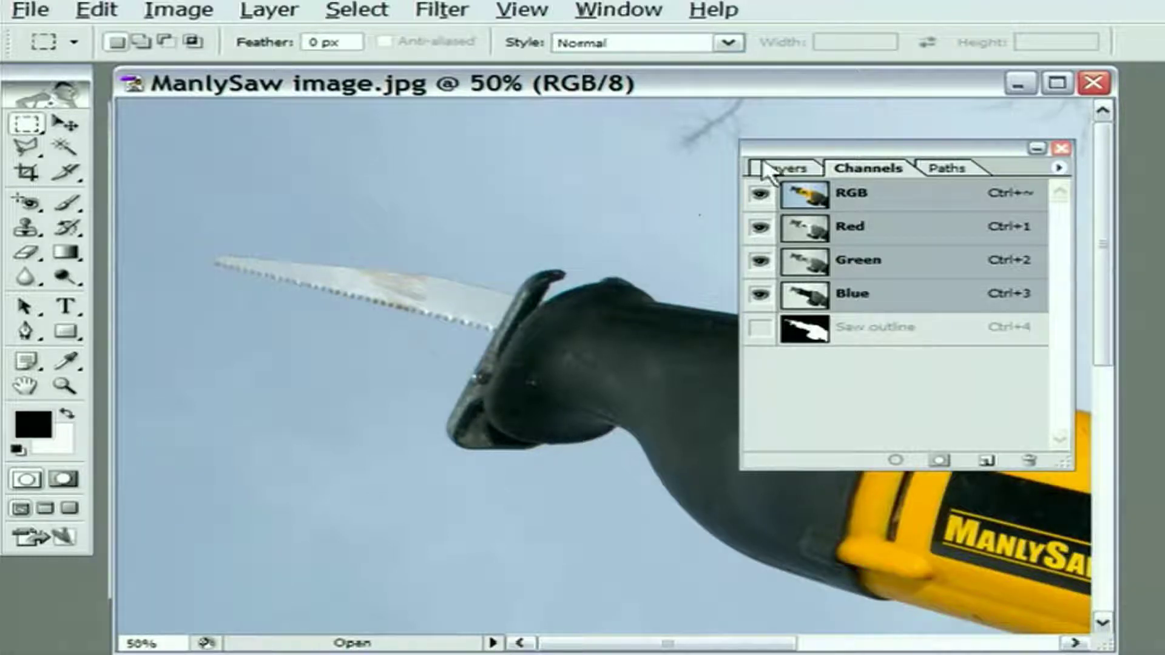
key("F7")
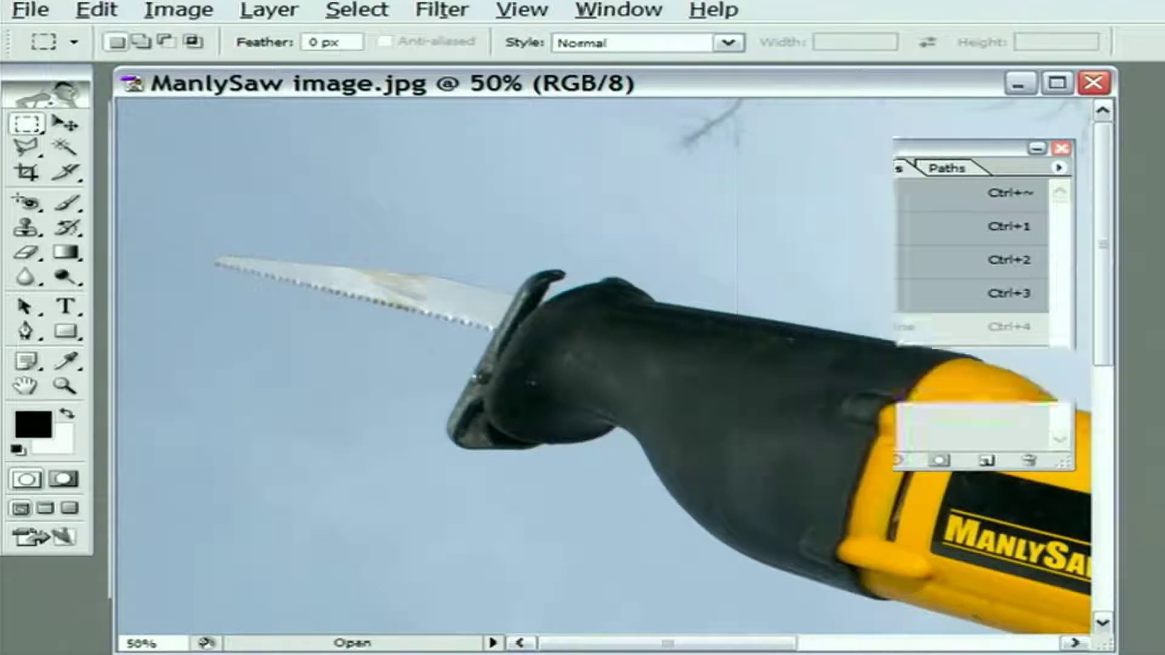
left_click(374, 19)
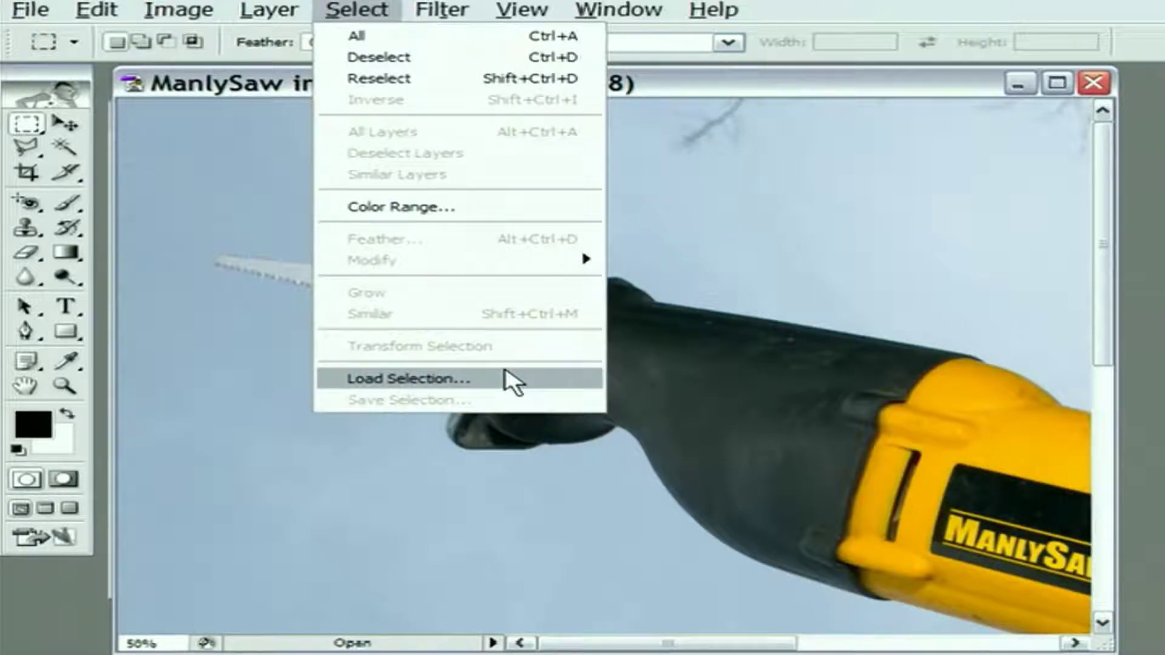
left_click(511, 381)
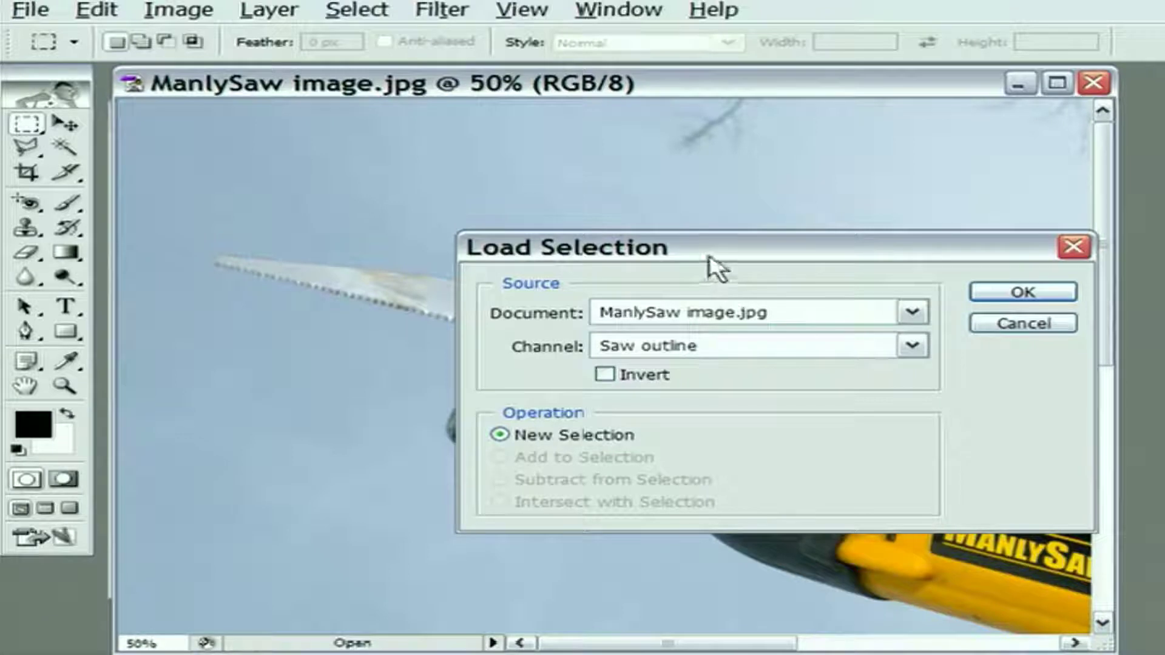
left_click_drag(709, 255, 775, 130)
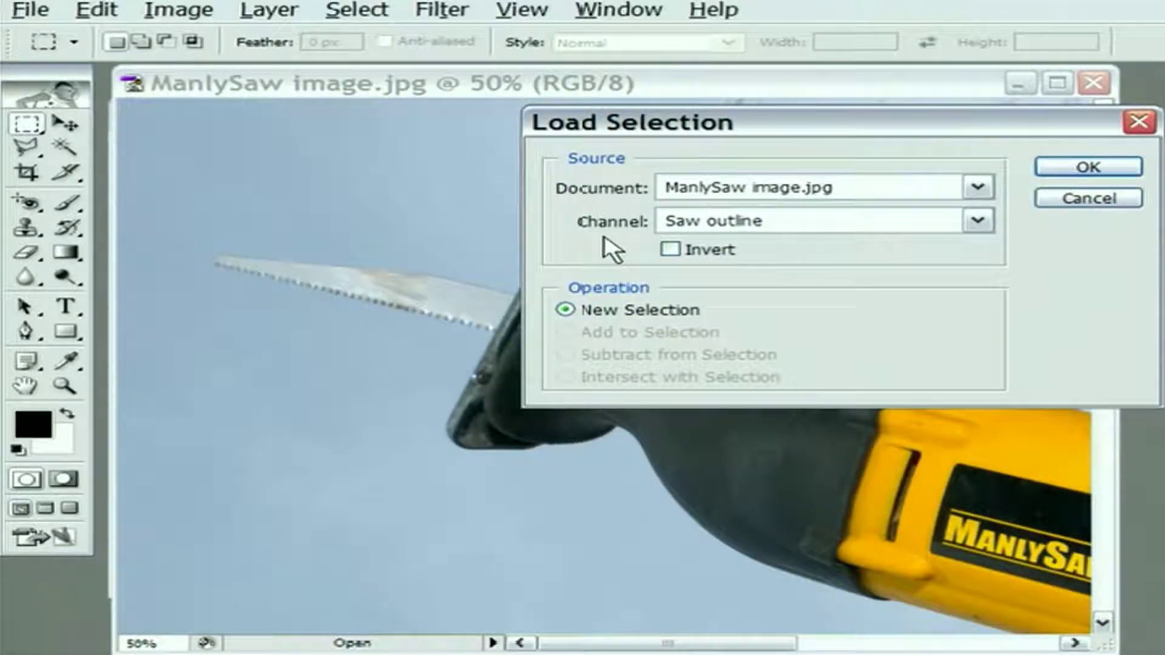
left_click(978, 222)
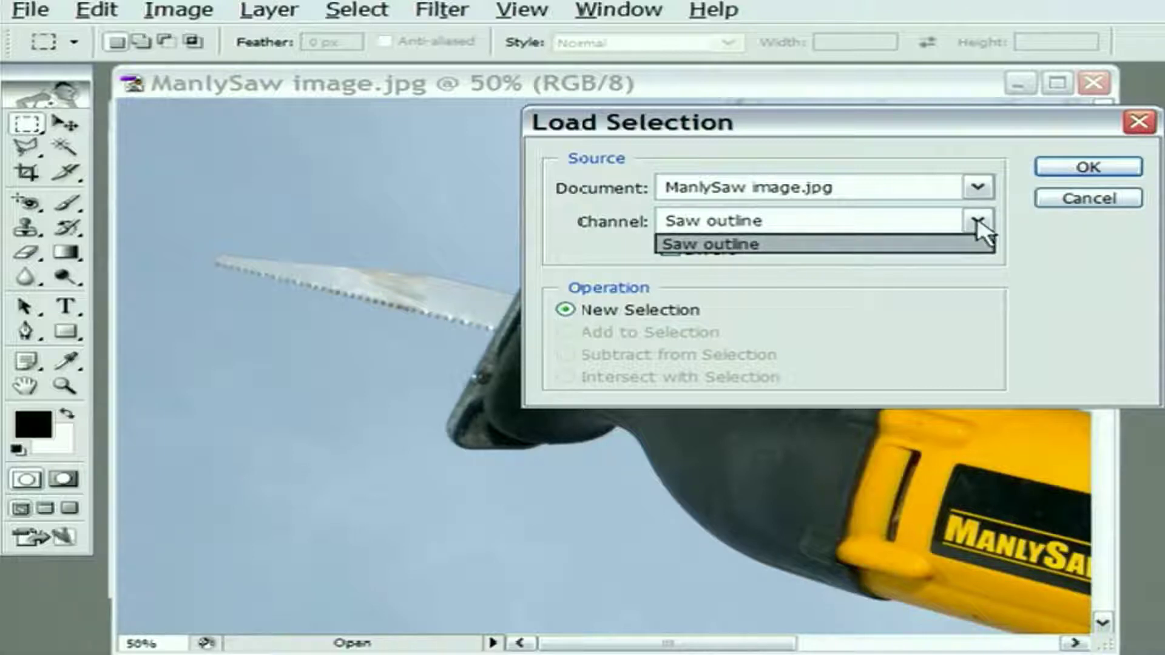
left_click(838, 245)
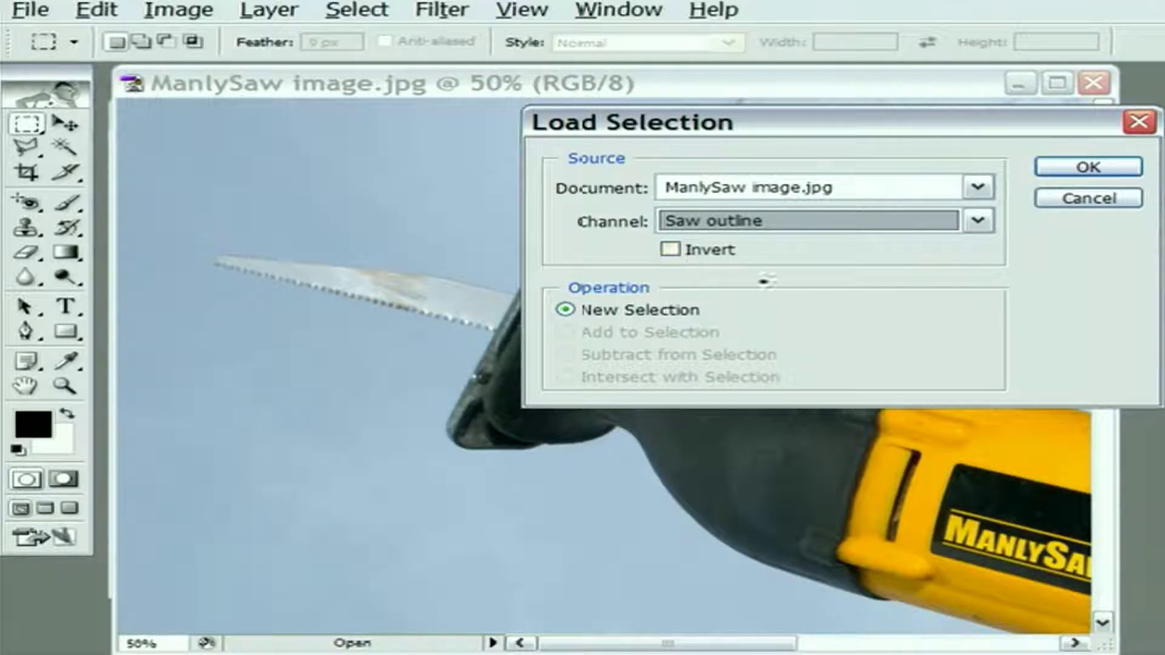
left_click(1088, 170)
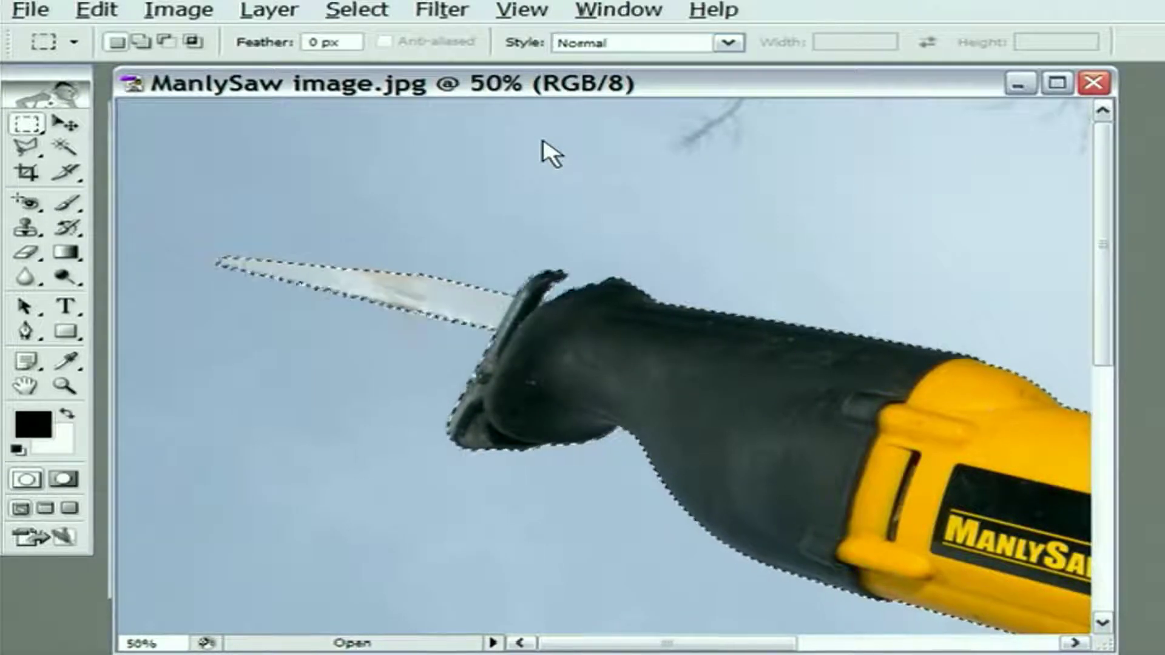
left_click(619, 255, "alt")
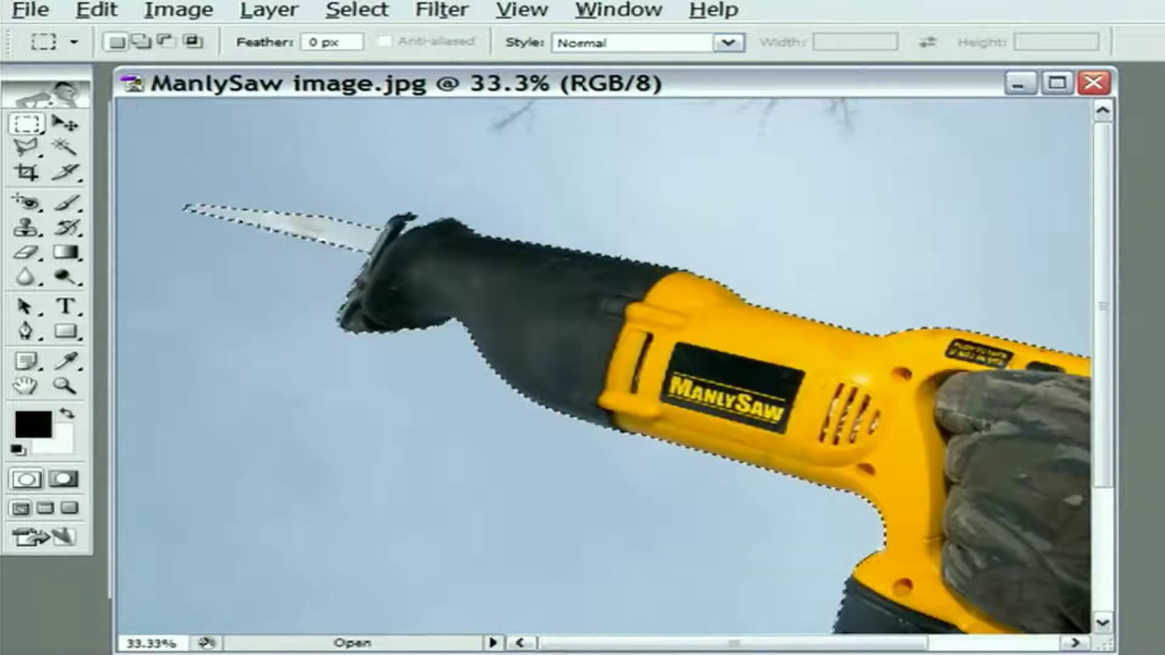
Zoom the saw image out to 12.5%, close Gradients.tif and place the Ad composite.psd window beside the saw image
left_click(617, 256, "alt")
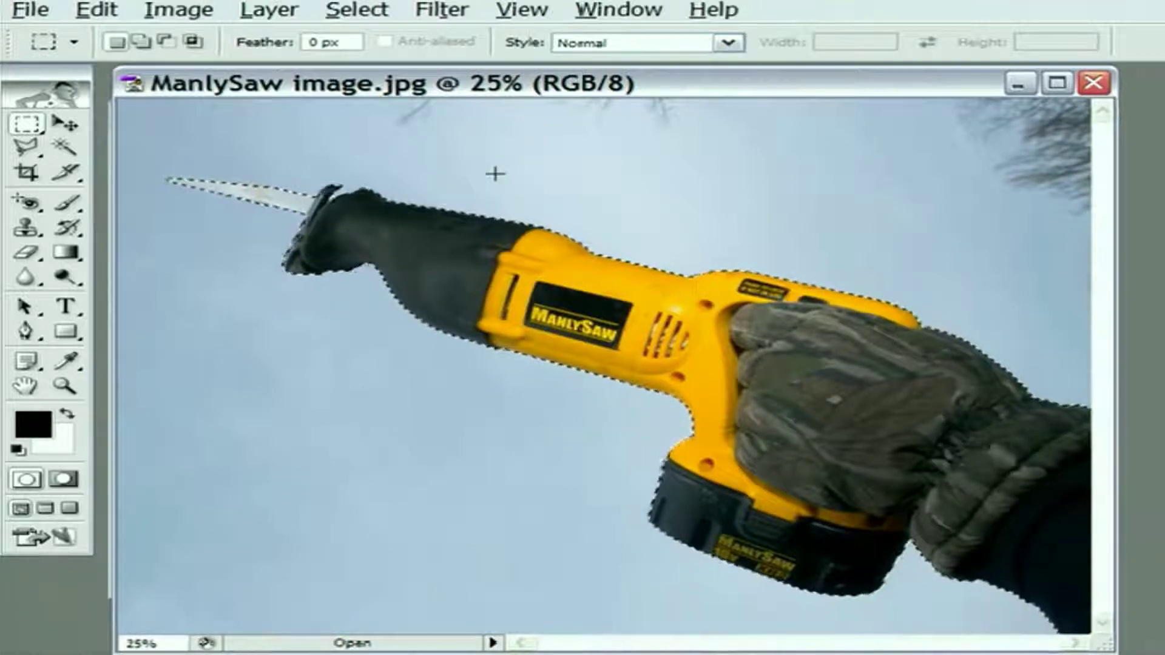
key("ctrl+minus")
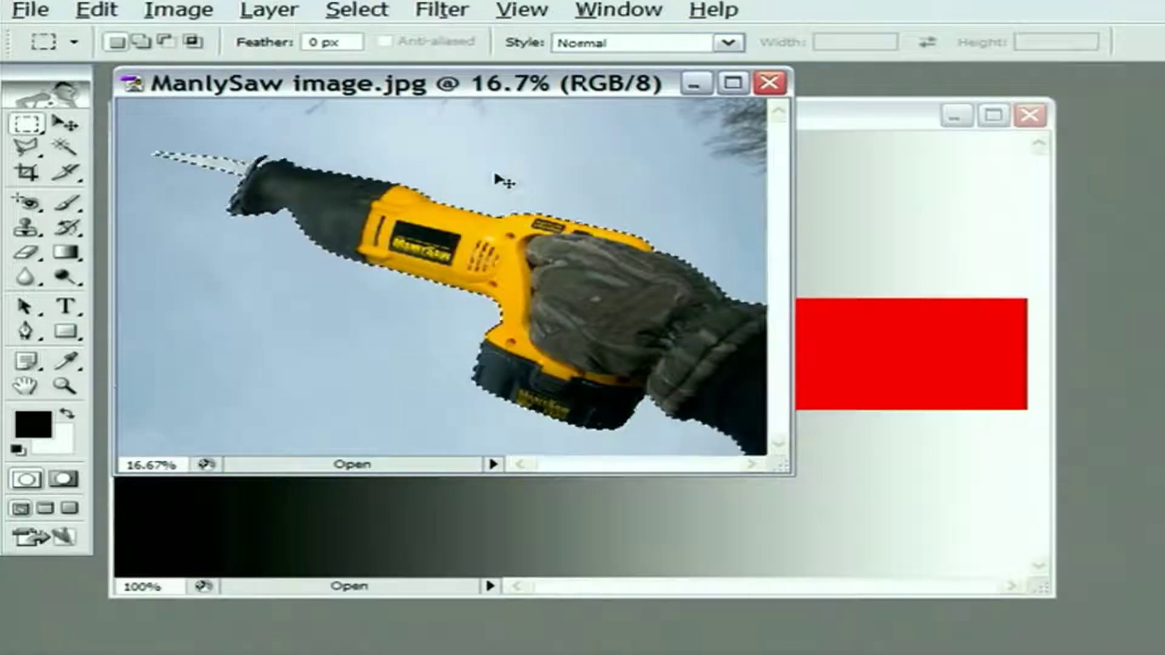
key("ctrl+minus")
left_click(717, 119)
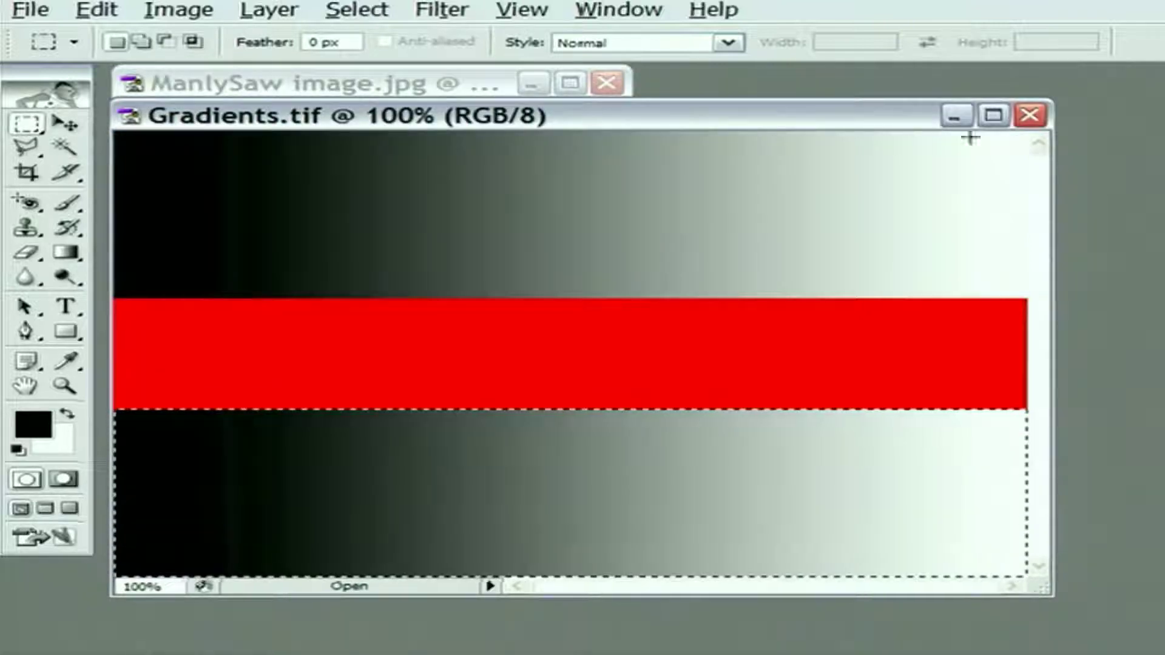
left_click(1032, 117)
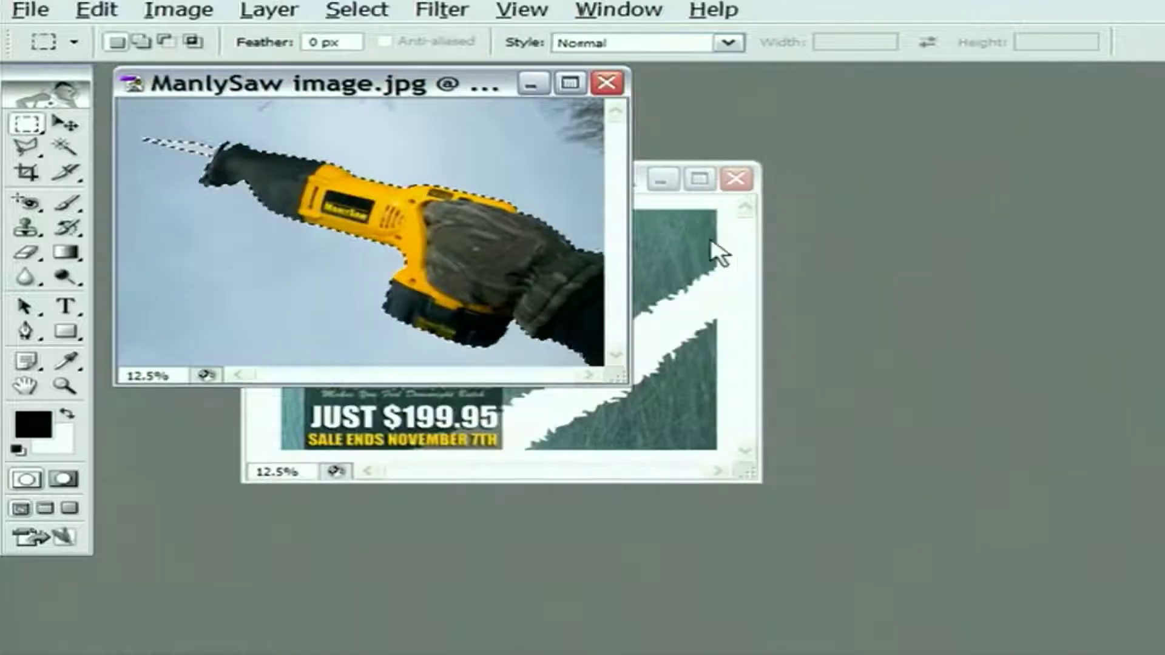
left_click(715, 252)
left_click_drag(486, 185, 882, 91)
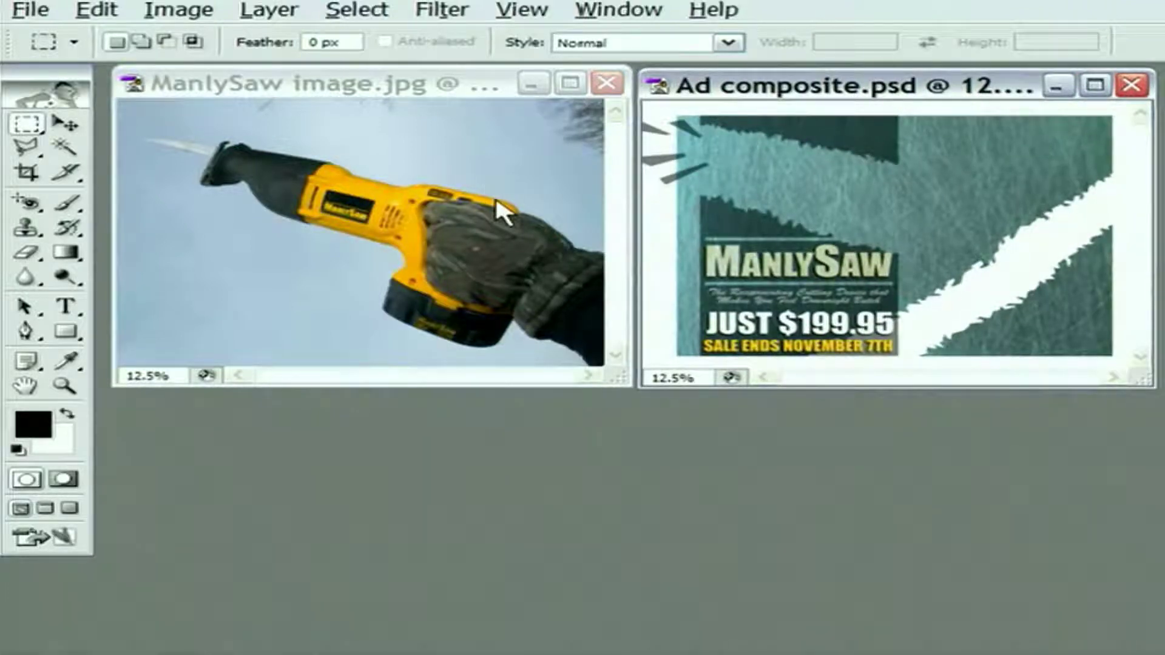
Try copying the selected saw and hand into Ad composite.psd with the Move tool, and undo the placement
left_click(361, 89)
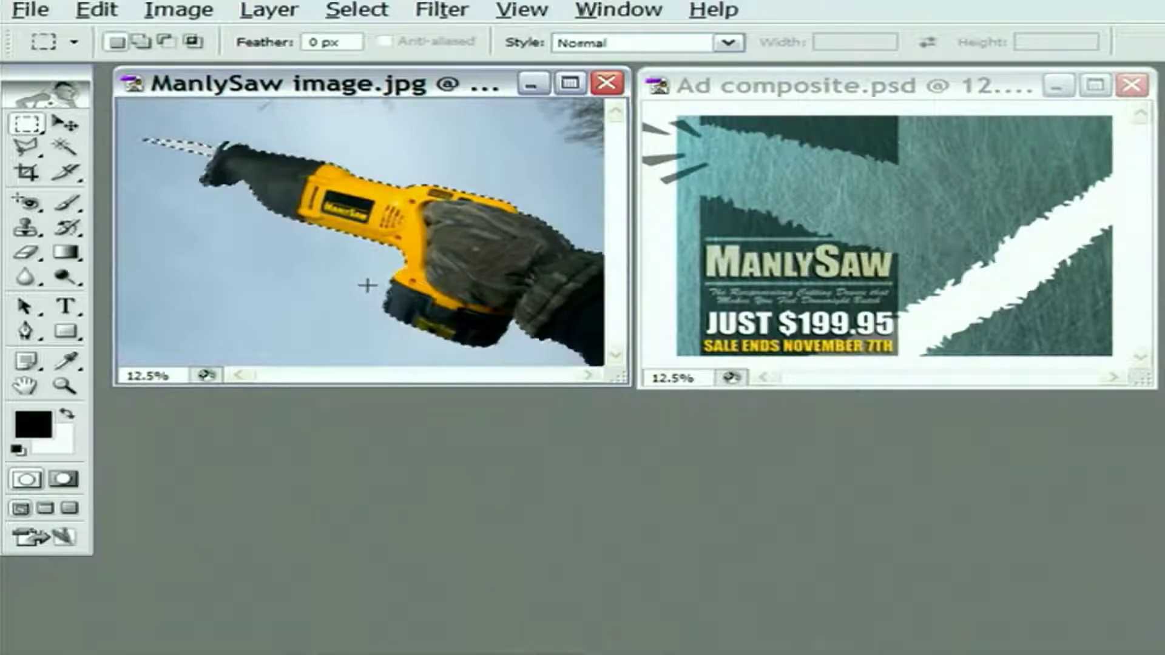
left_click(61, 128)
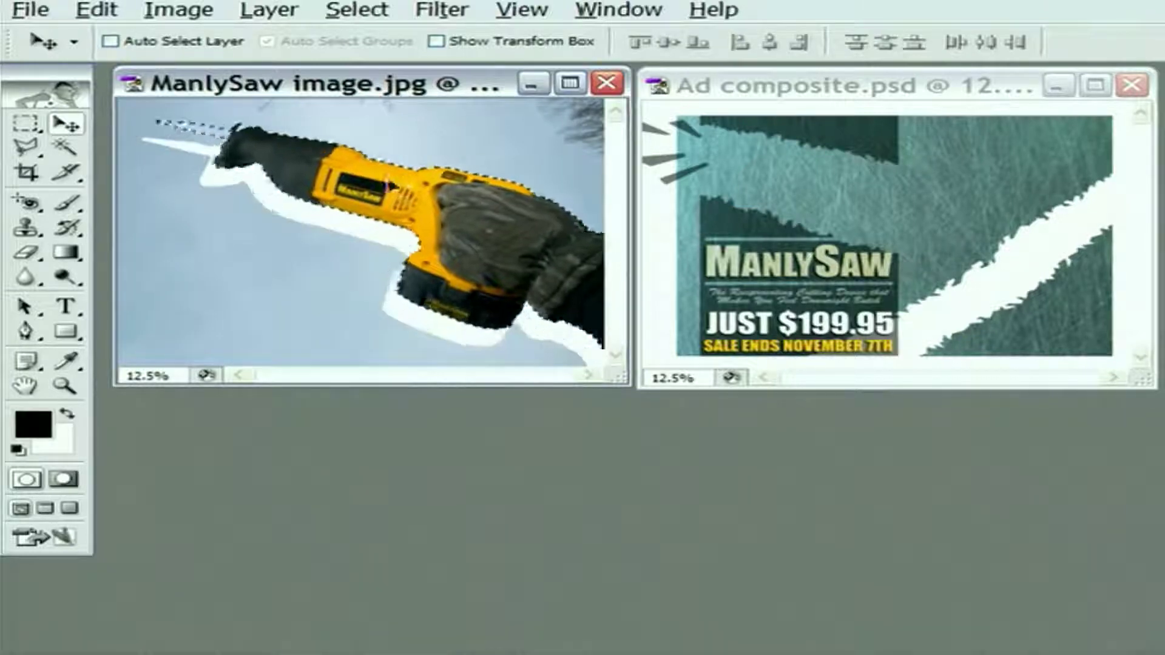
left_click_drag(388, 185, 840, 197)
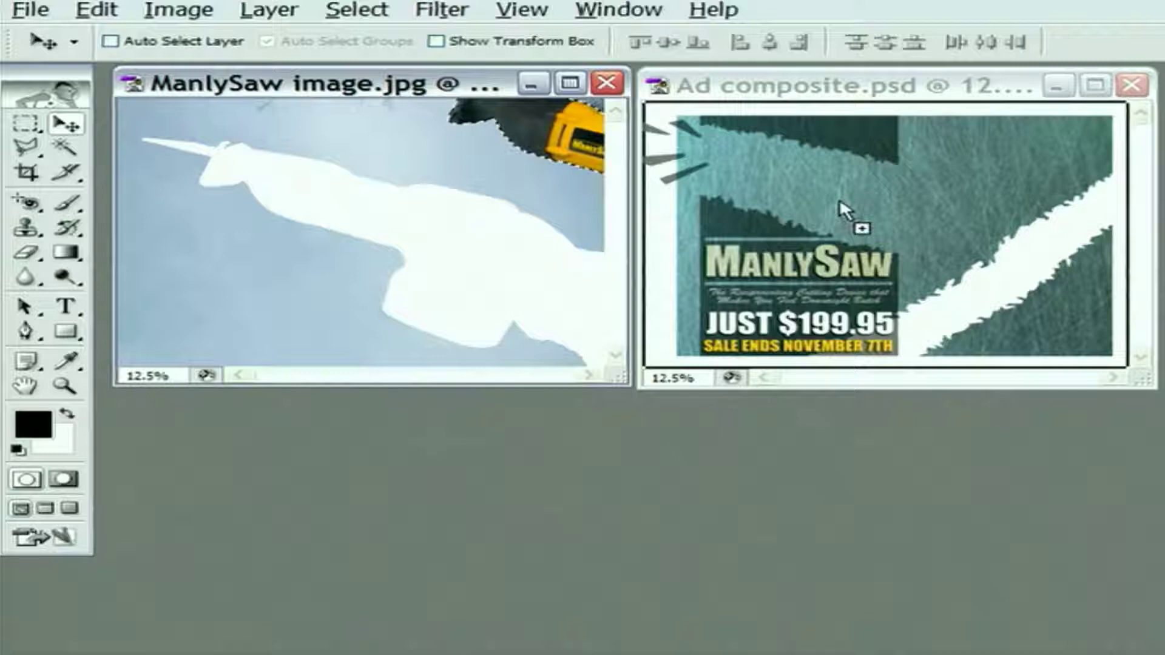
left_click_drag(840, 198, 840, 198)
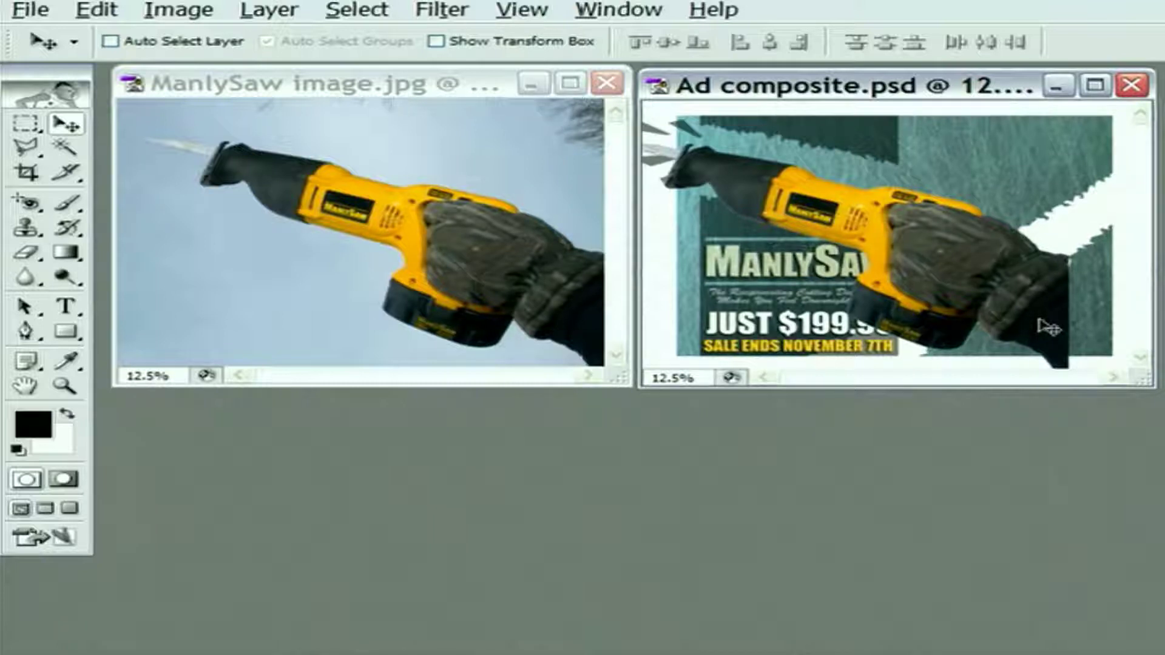
key("ctrl+z")
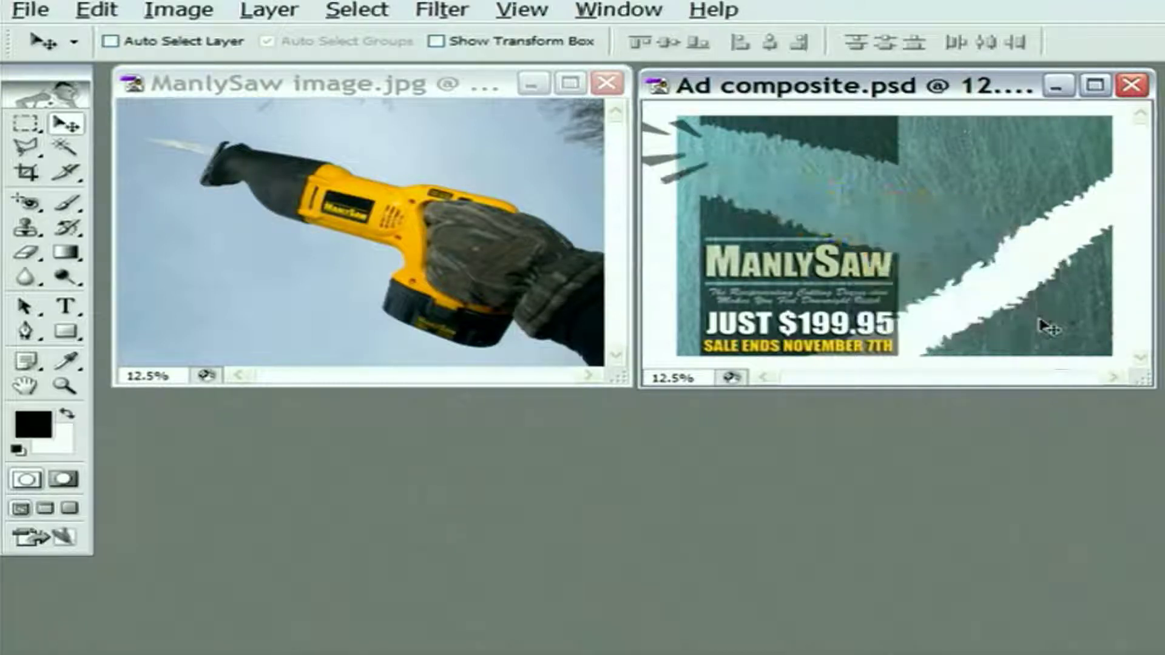
Copy the selected saw and hand into Ad composite.psd with the blade tip between the grey rays, and show the composite at 25%
left_click(200, 87)
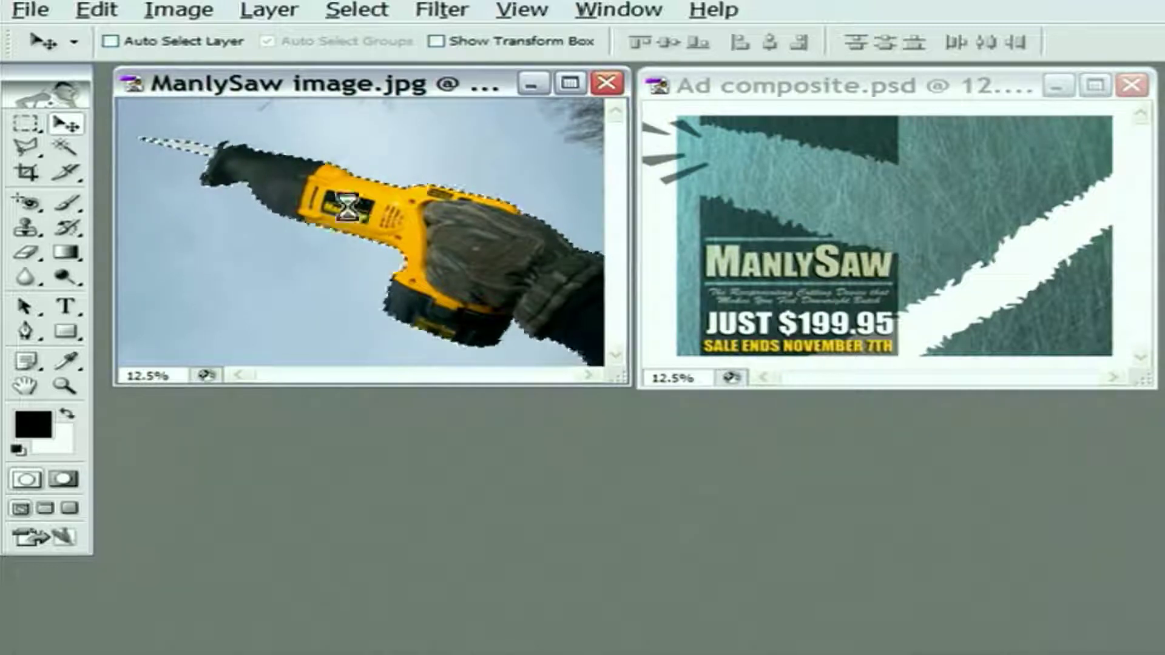
left_click_drag(347, 208, 884, 182)
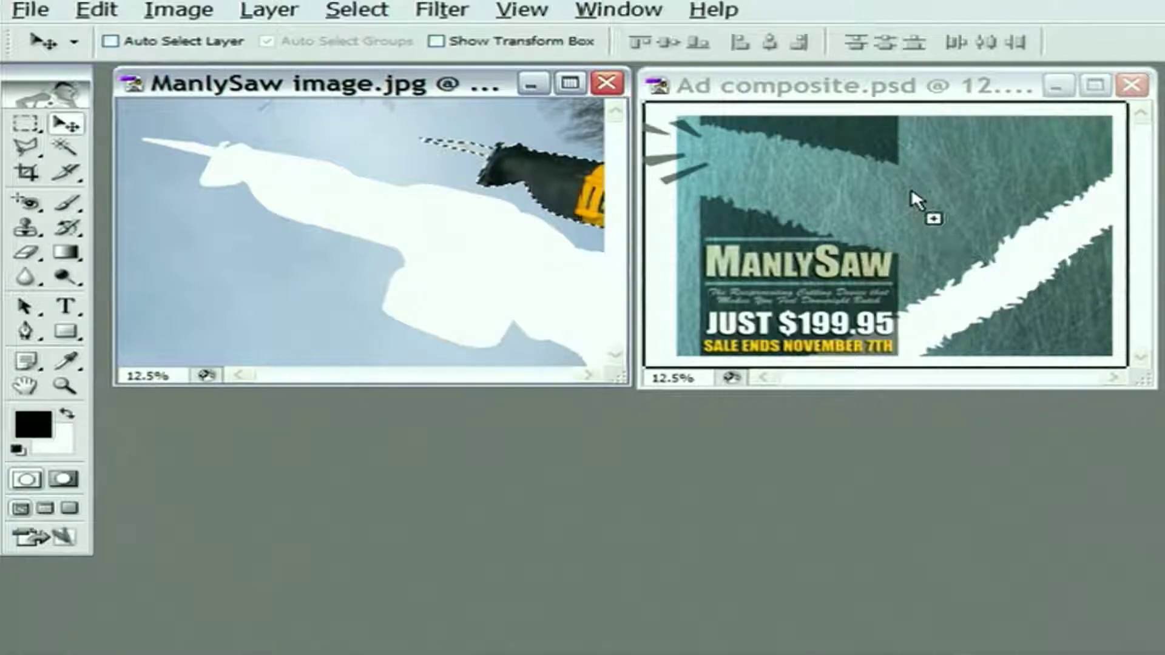
left_click_drag(911, 188, 912, 189)
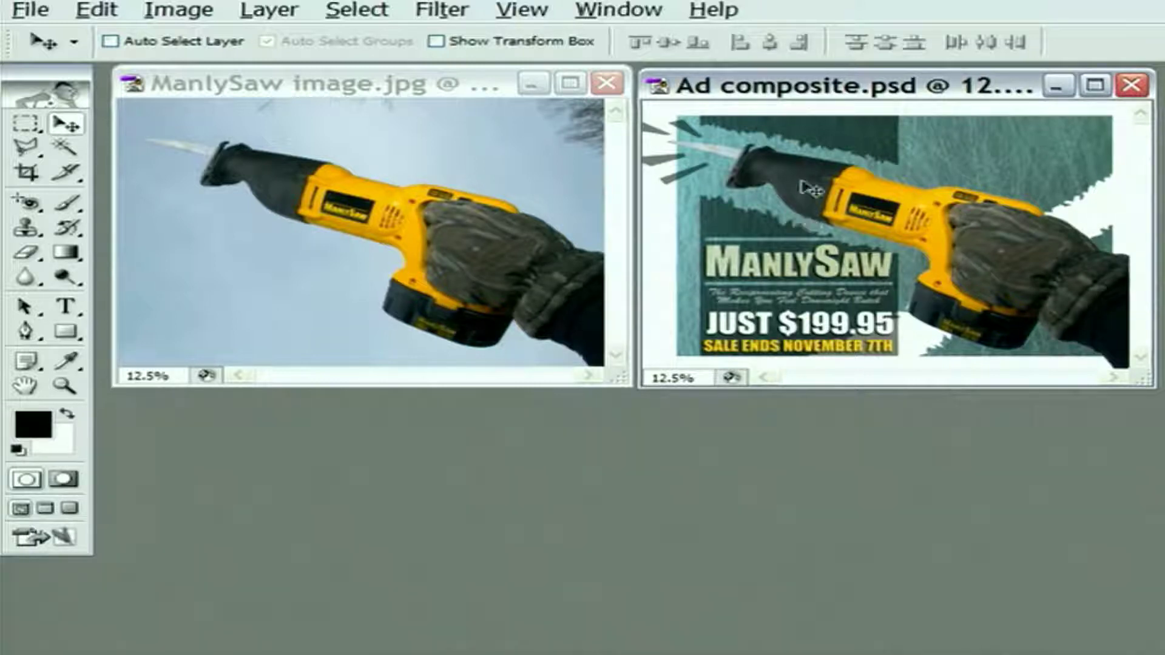
left_click_drag(786, 99, 249, 98)
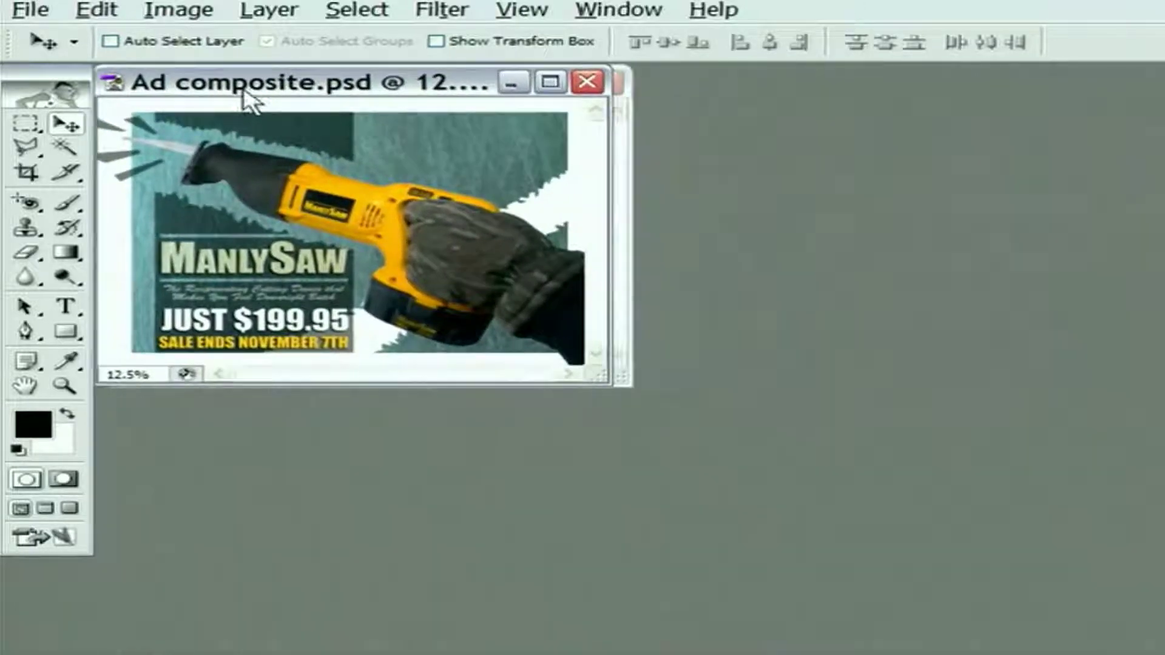
key("ctrl+plus")
key("ctrl+plus")
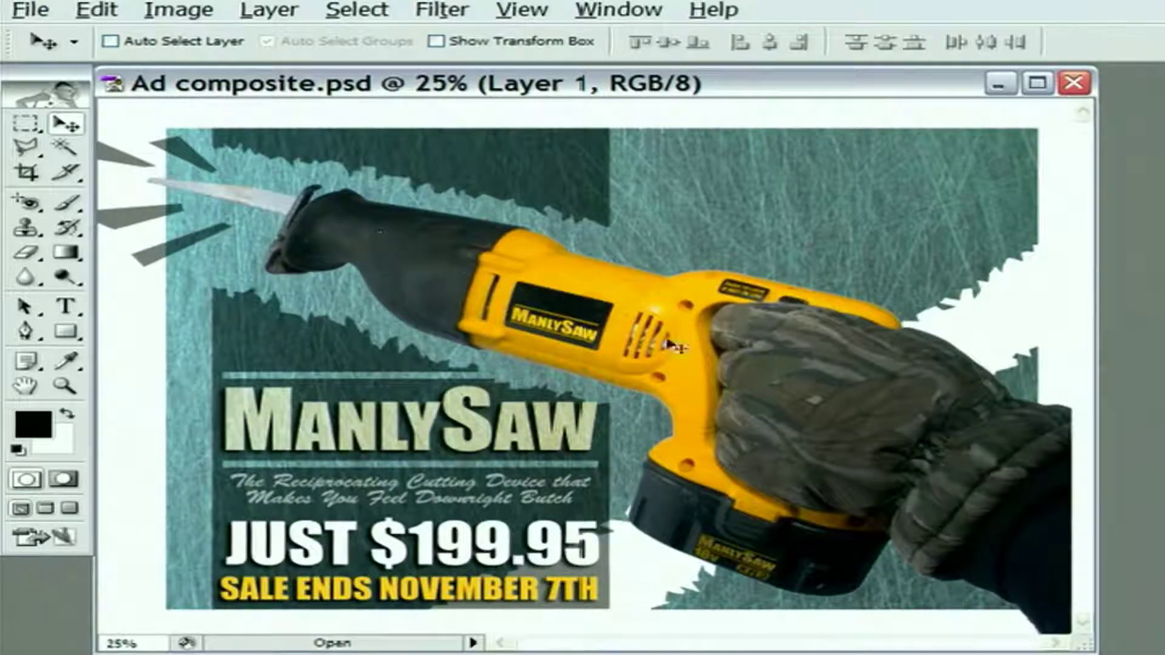
Move Layer 1 out of the type & stuff group to the top of the layer stack, and hide the Layers palette
left_click_drag(1122, 483, 848, 159)
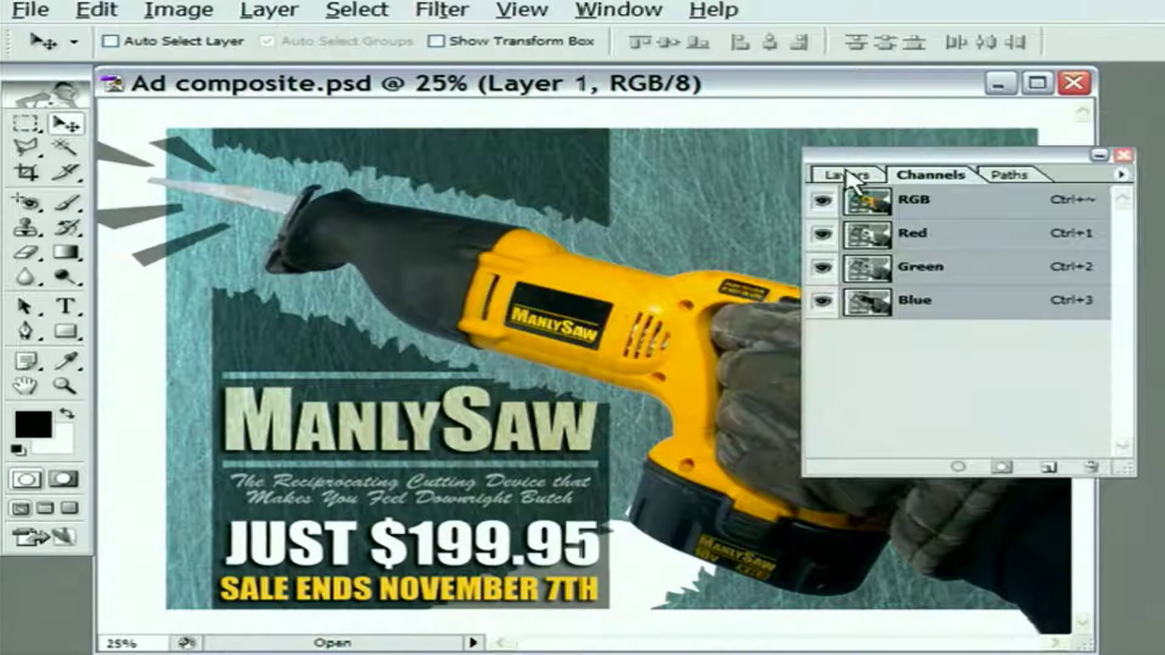
left_click(845, 173)
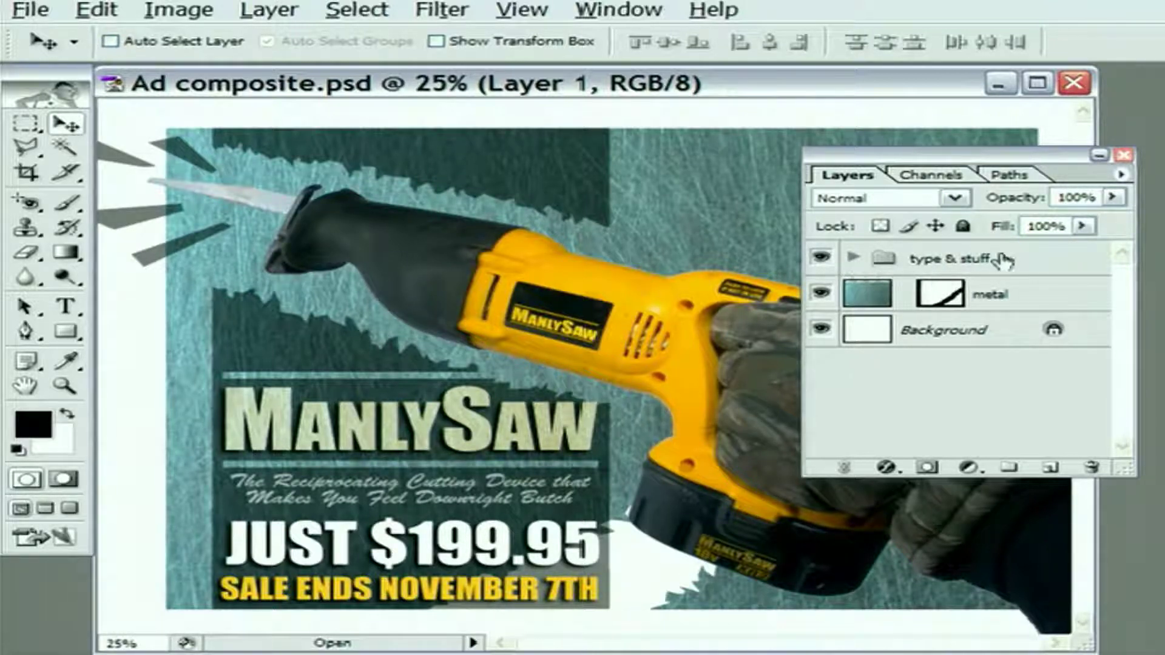
left_click(852, 259)
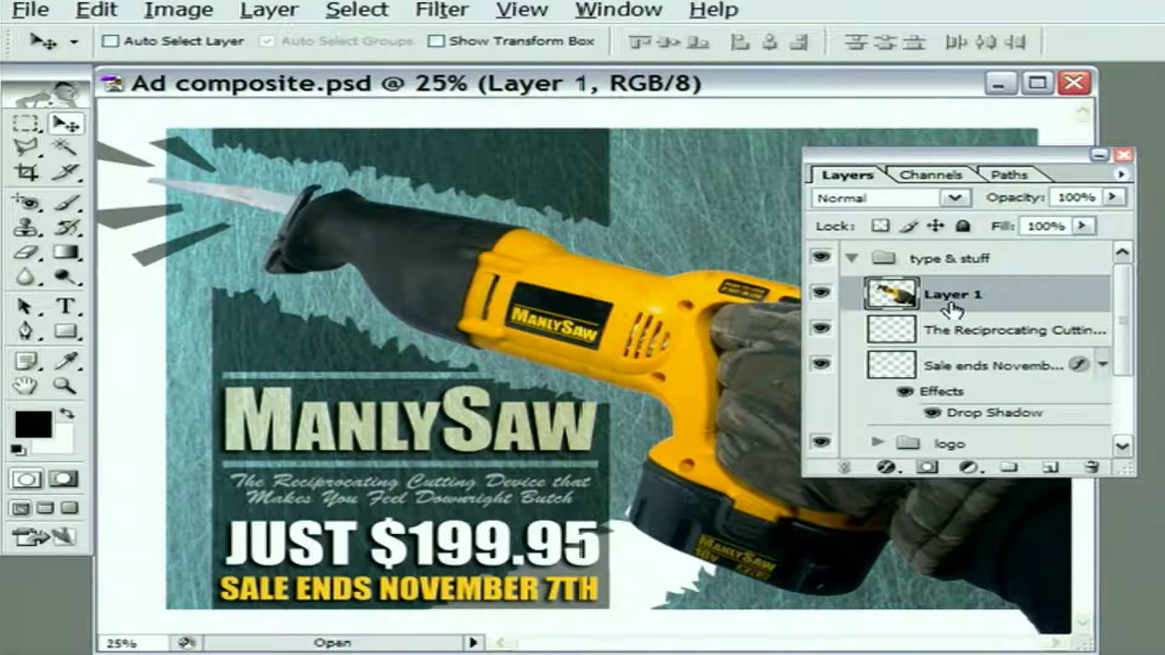
left_click_drag(951, 310, 923, 246)
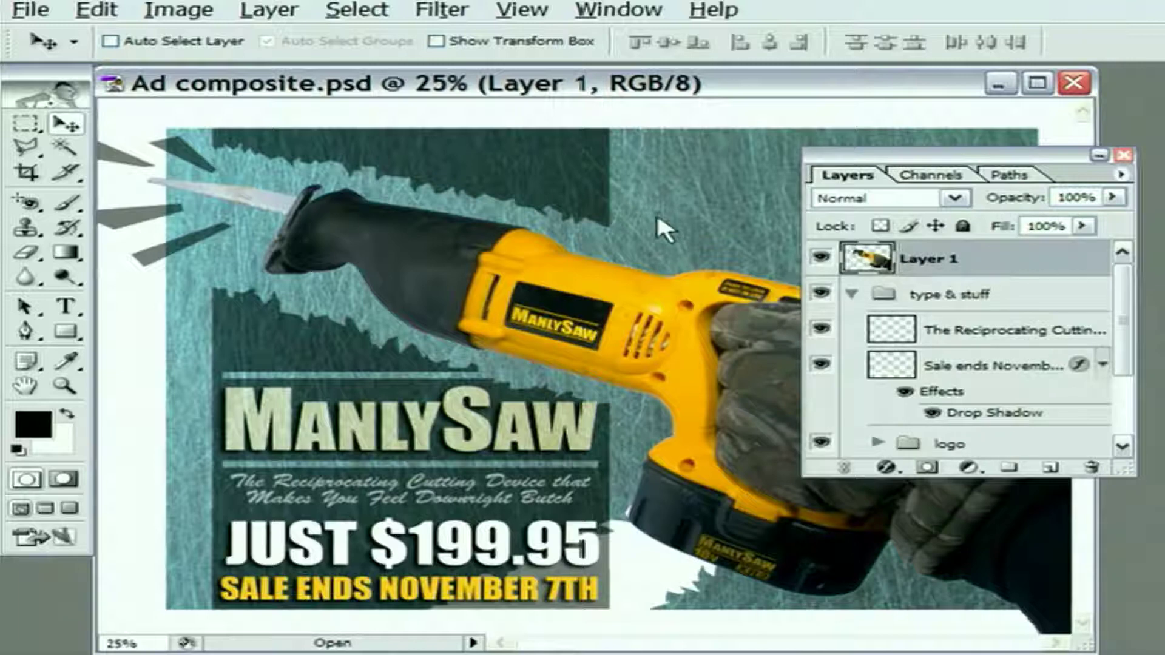
left_click(851, 295)
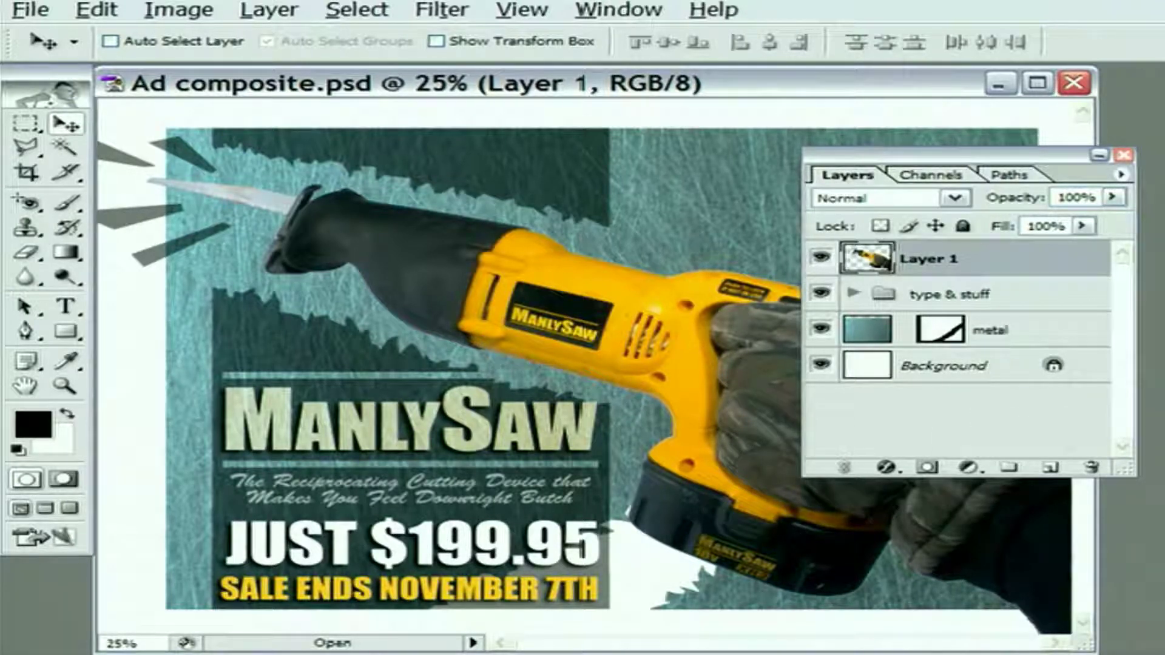
key("F7")
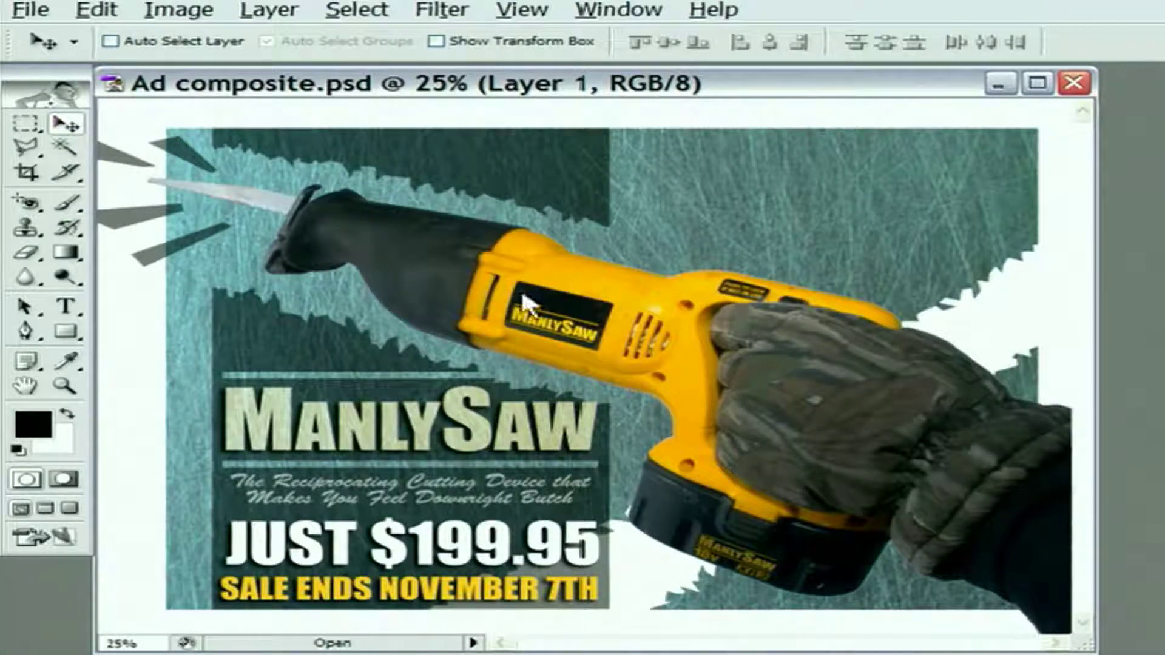
Try shifting the saw layer up and to the left in the ad, and undo the move
left_click_drag(679, 349, 530, 305)
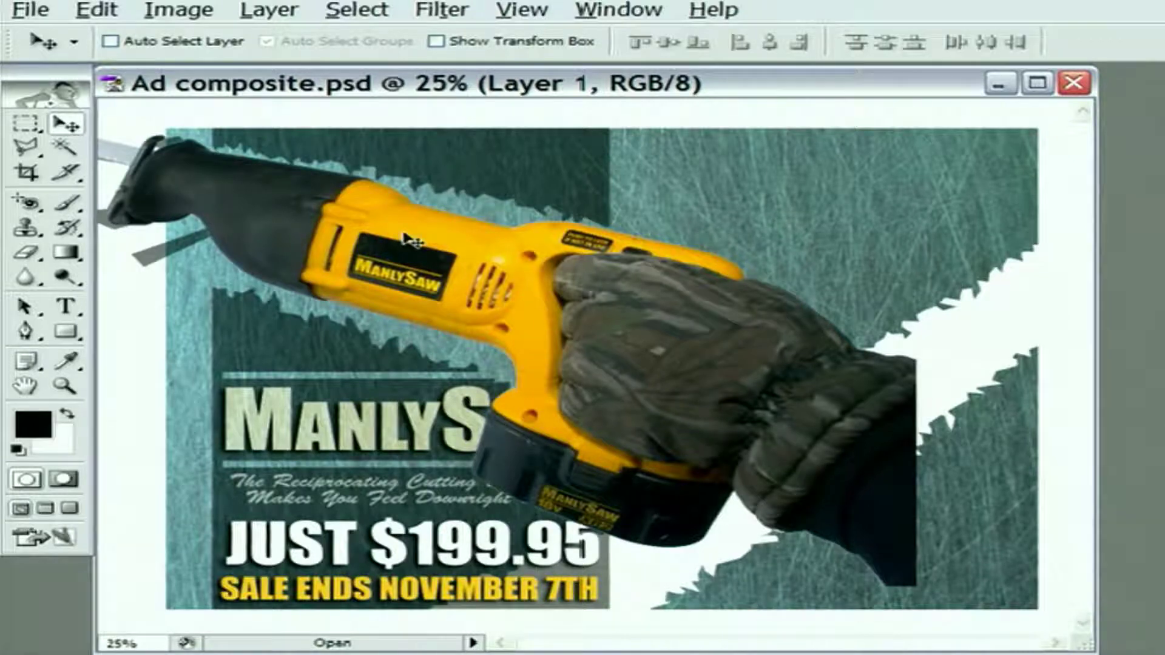
key("ctrl+z")
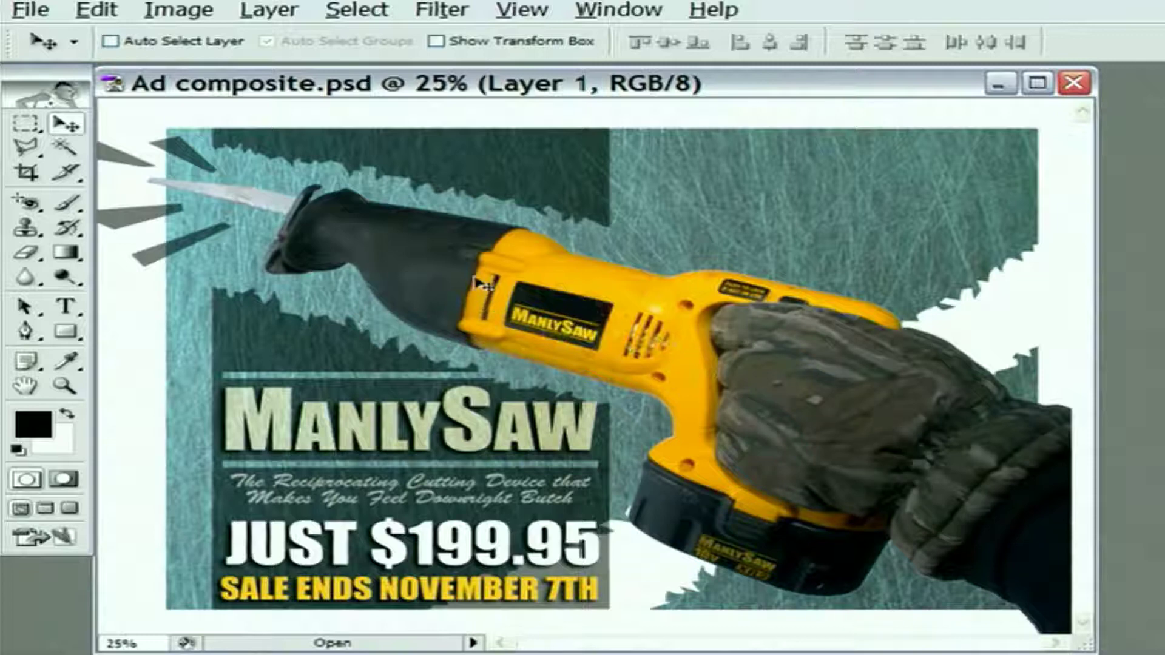
Examine the saw's upper edge, blade and lower edge against the metal background at 200%, and zoom back out to 66.7%
left_click(551, 263)
left_click(564, 338)
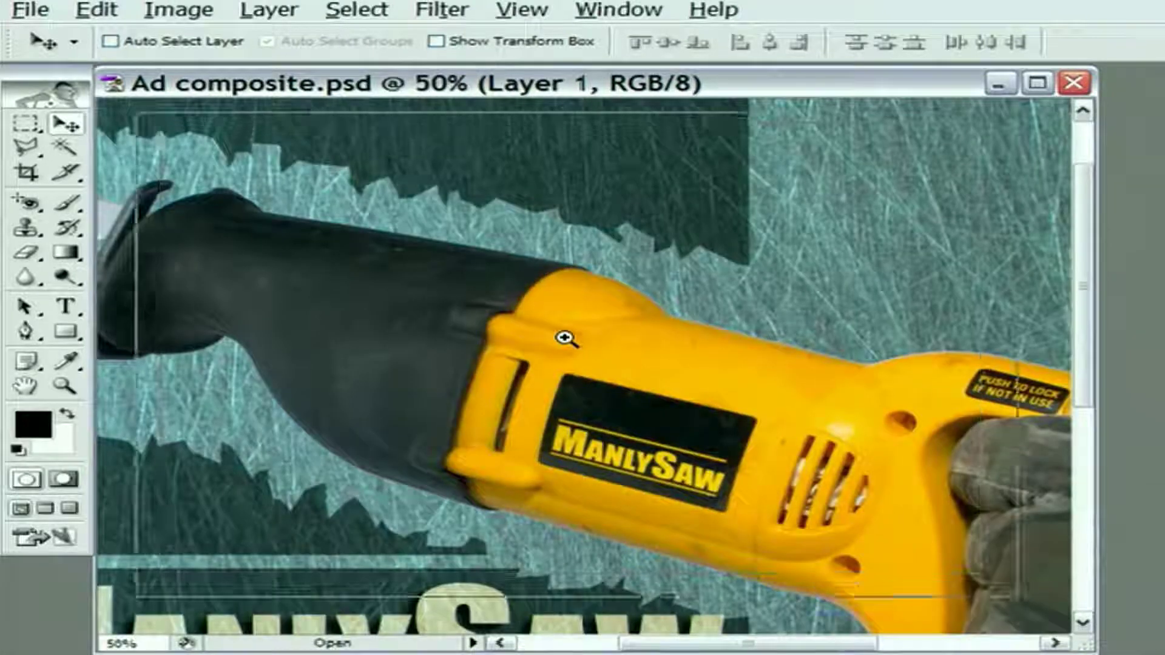
left_click(564, 338)
left_click(564, 338)
left_click(565, 338)
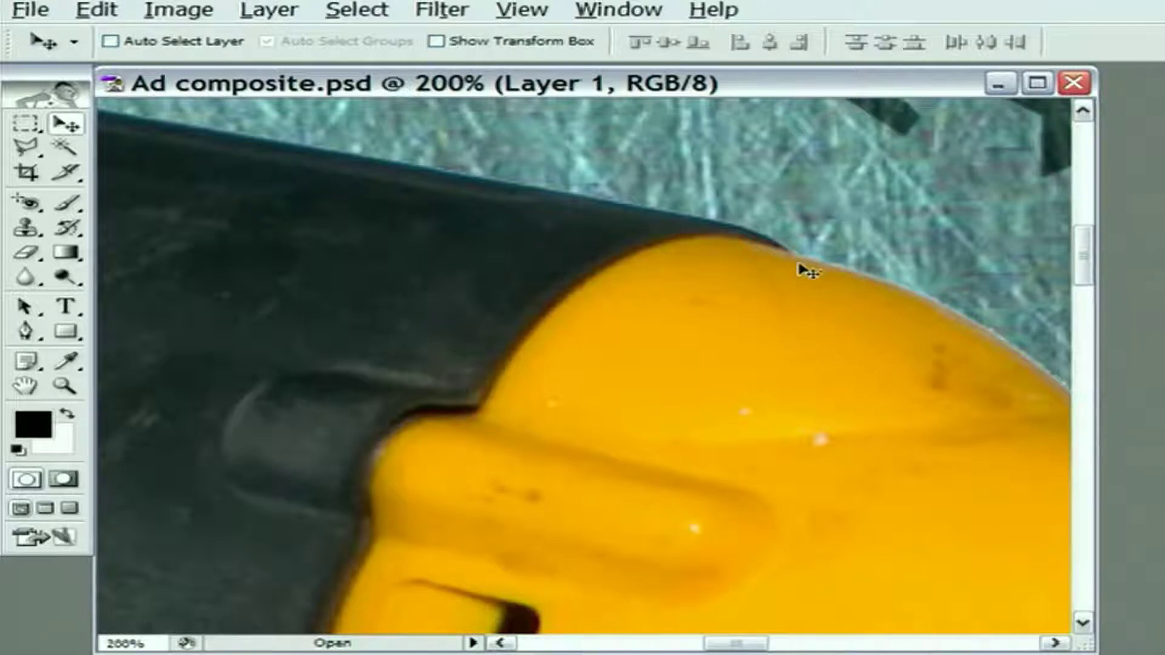
left_click_drag(317, 249, 484, 445)
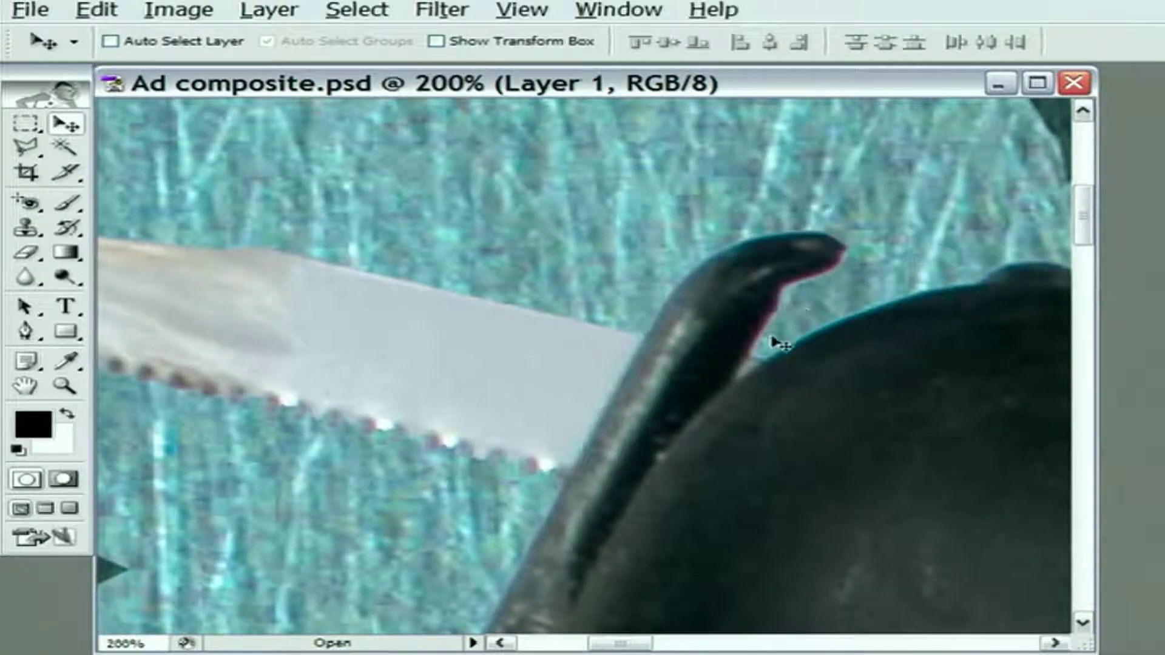
left_click_drag(660, 583, 639, 227)
left_click_drag(777, 370, 385, 367)
mouse_move(625, 504)
left_mouse_down()
mouse_move(618, 451)
mouse_move(481, 299)
left_mouse_up()
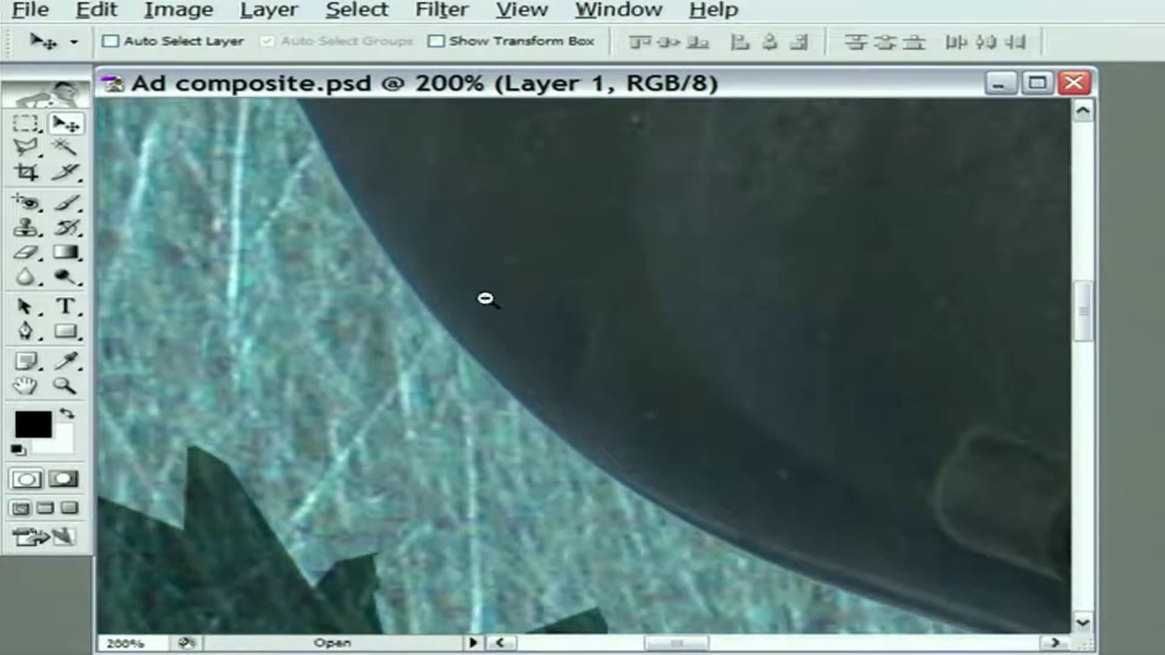
left_click(483, 297, "alt")
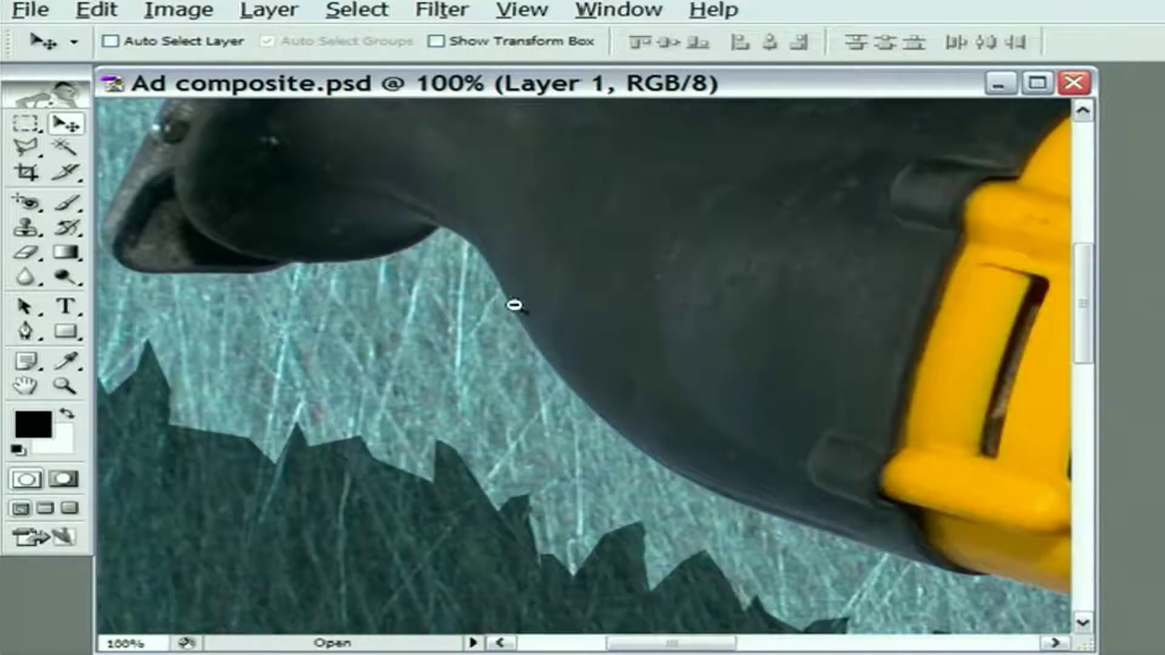
left_click(718, 317, "alt")
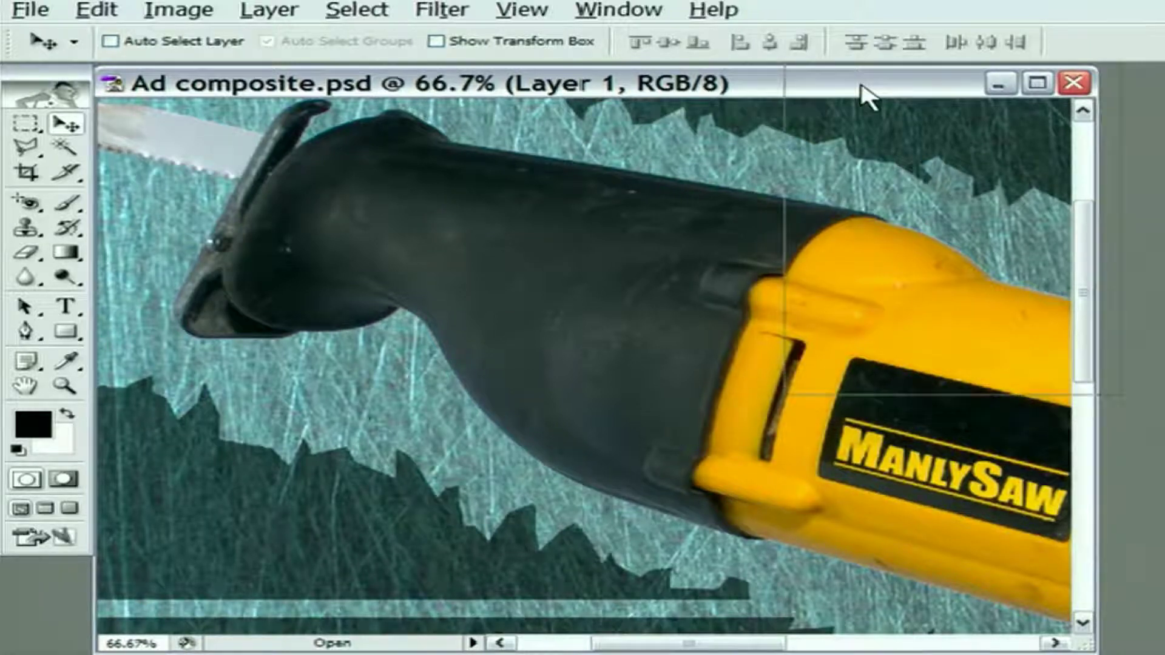
Show the Layers palette and set its thumbnail size to medium in the palette options
key("F7")
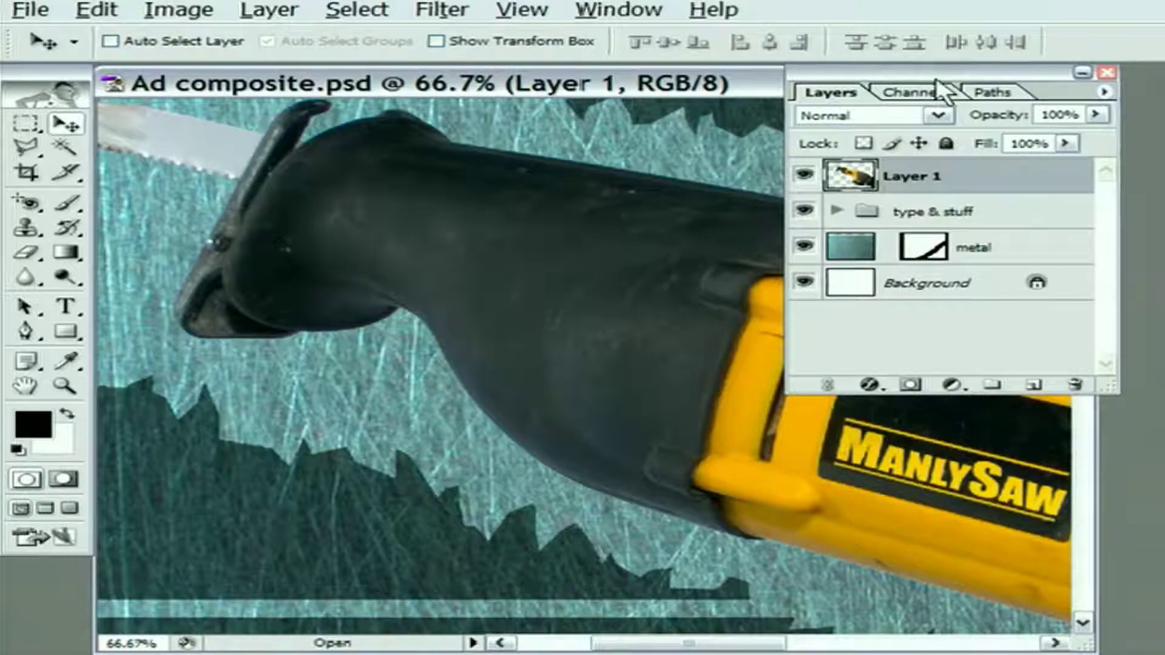
left_click_drag(919, 88, 685, 91)
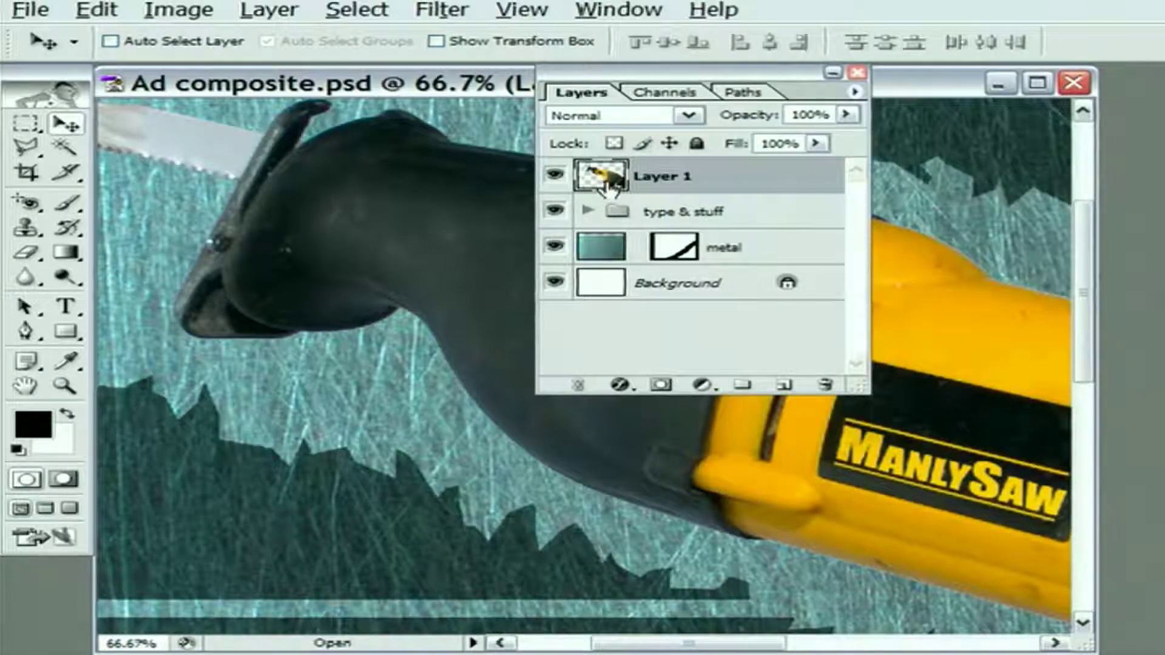
left_click(855, 91)
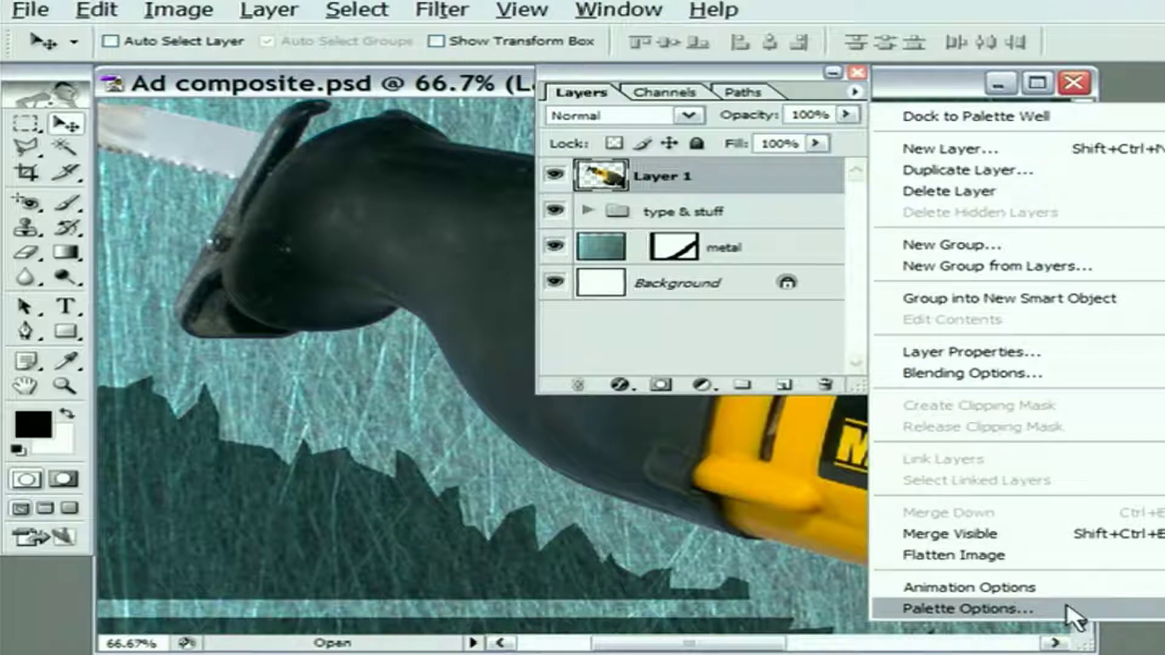
left_click(969, 608)
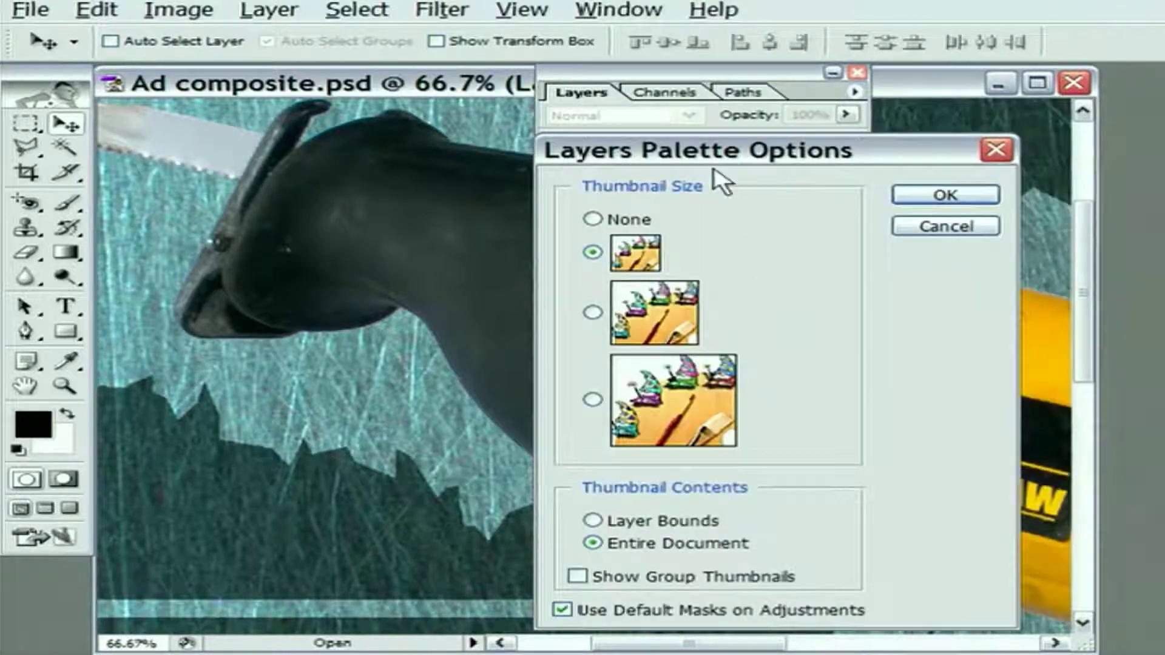
left_click_drag(720, 163, 350, 89)
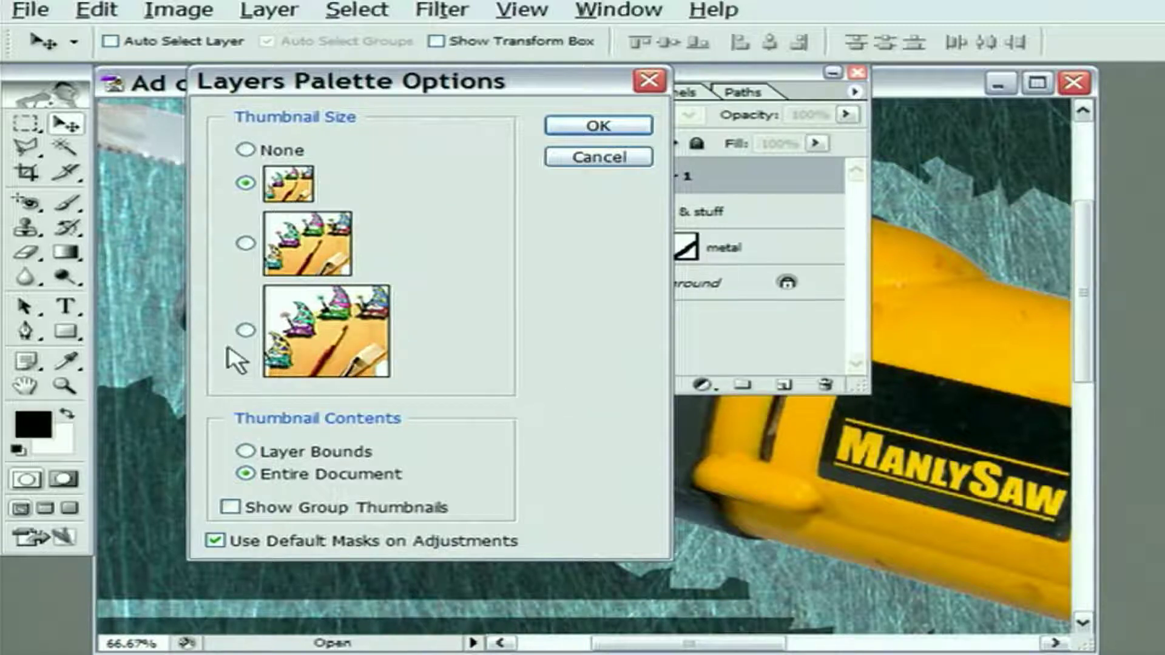
left_click(246, 243)
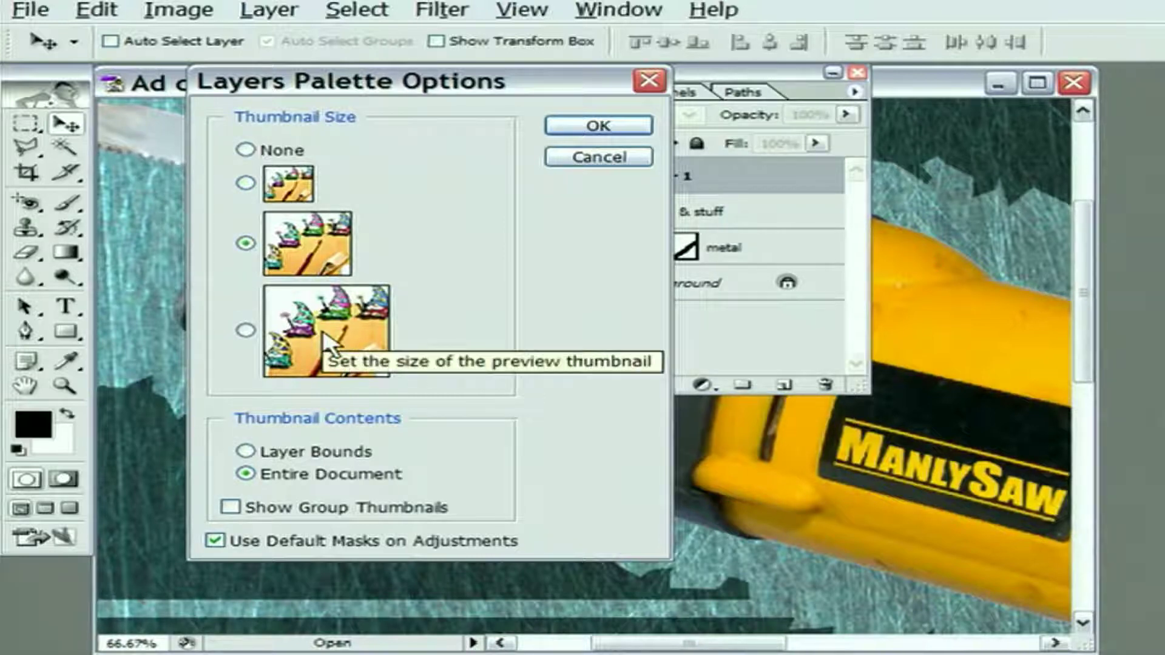
left_click(548, 128)
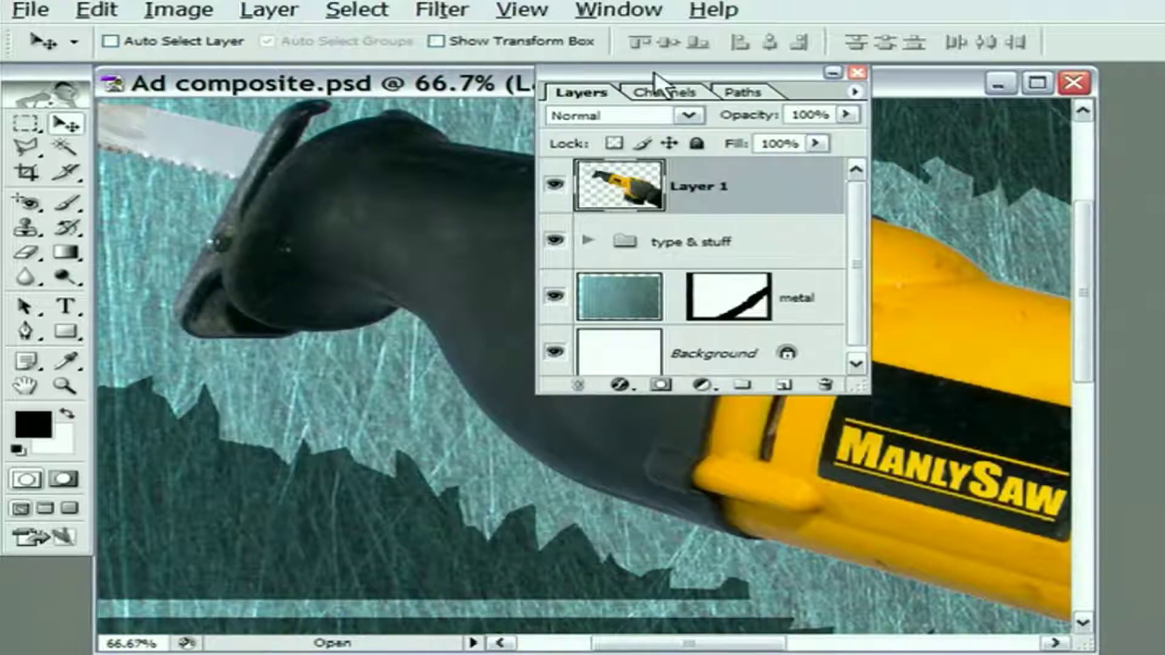
Add a drop shadow to Layer 1 with 85% opacity, 15 px distance and 15 px size, and clear the Layers palette off the image
left_click(620, 386)
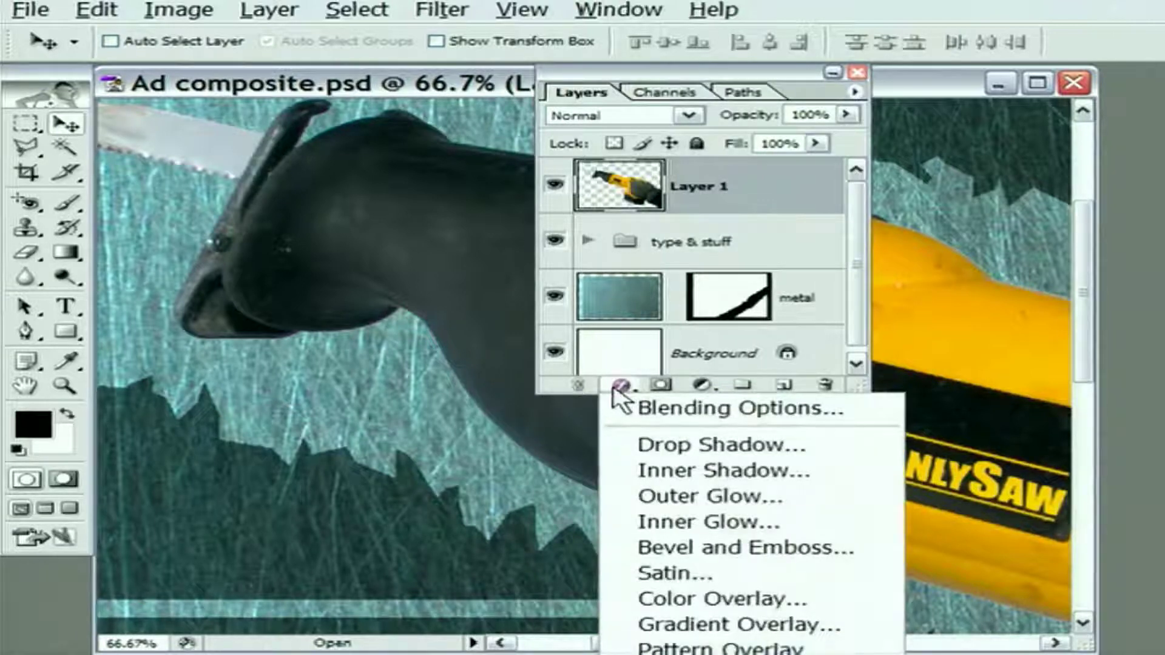
left_click(616, 446)
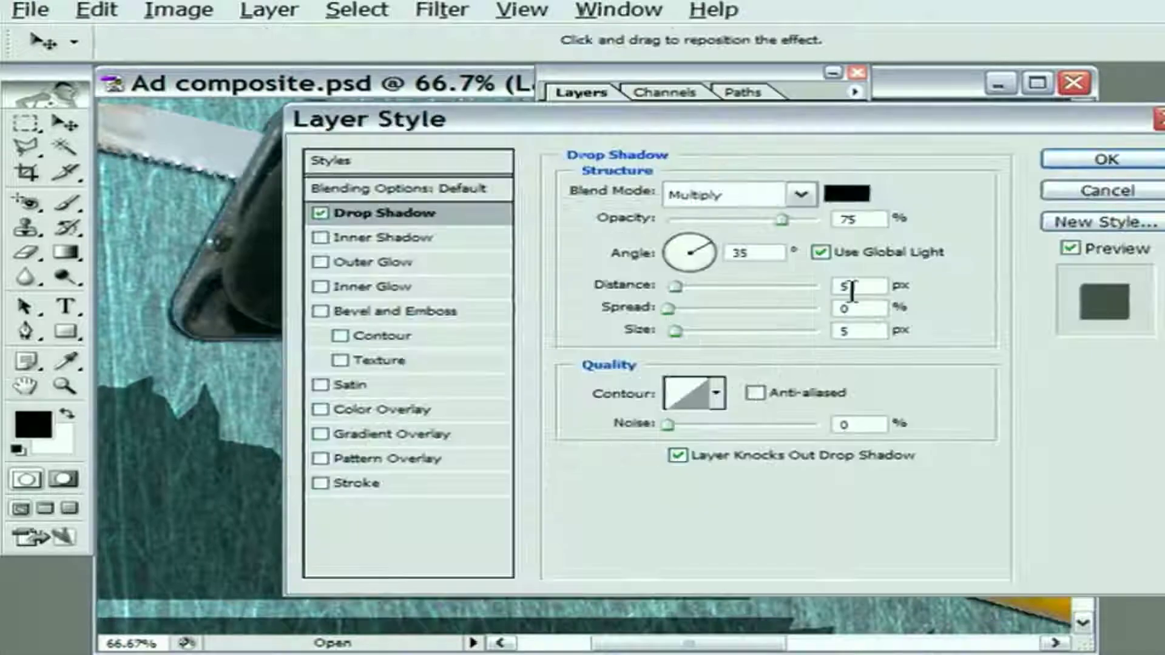
left_click(798, 220)
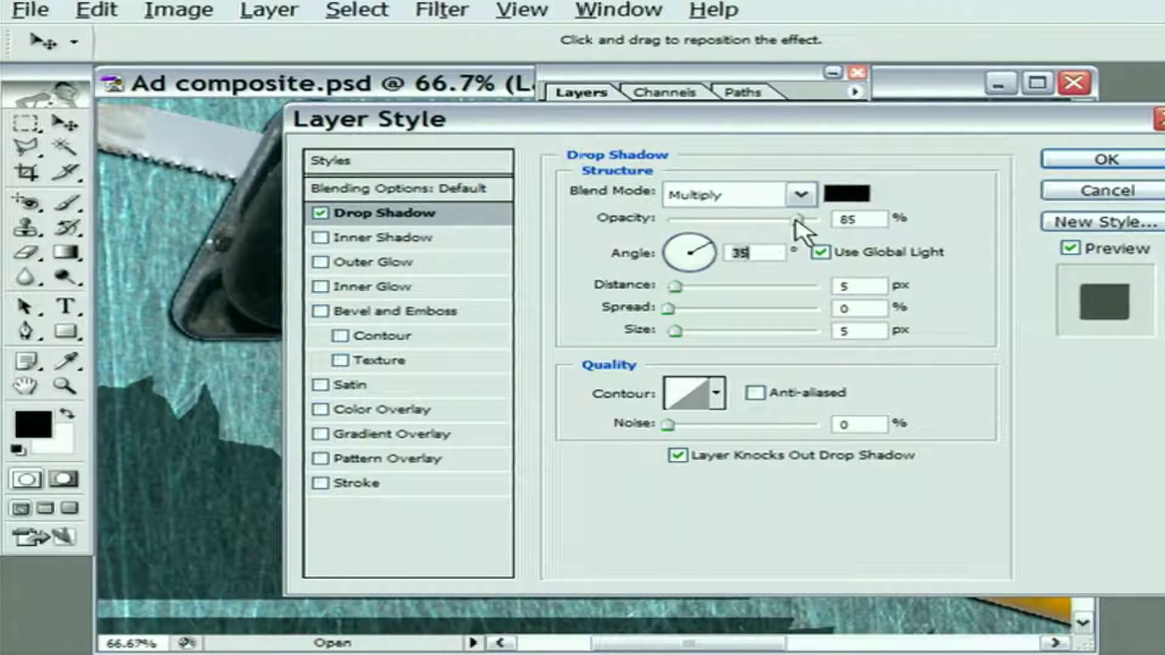
key("Tab")
type("15")
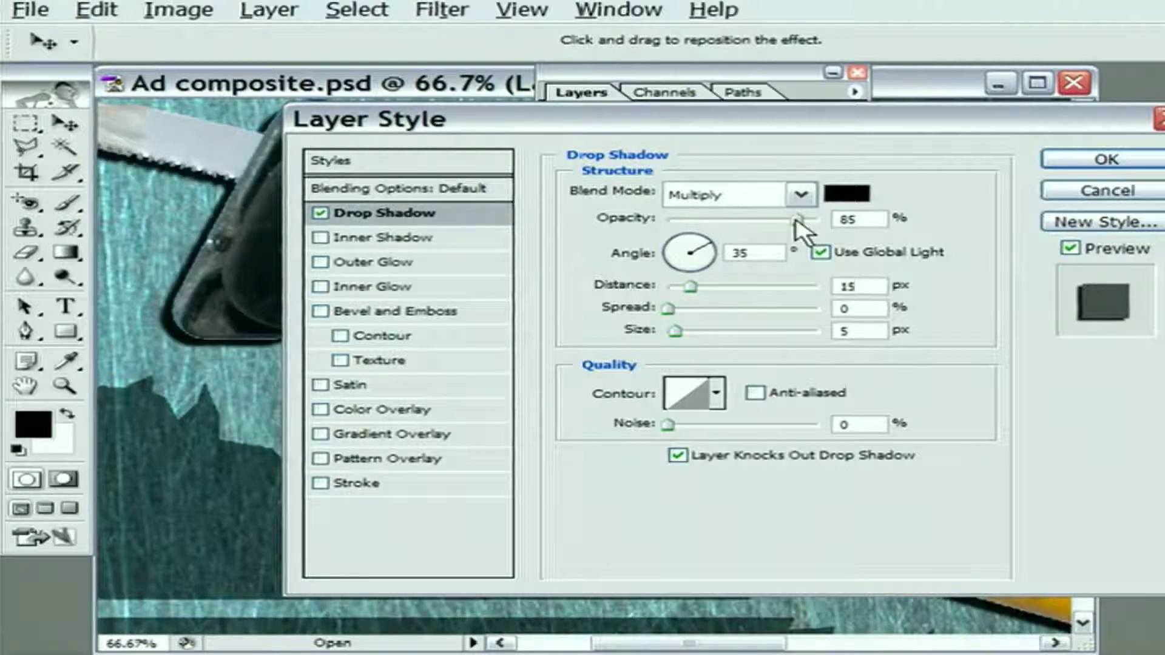
key("Tab")
type("15")
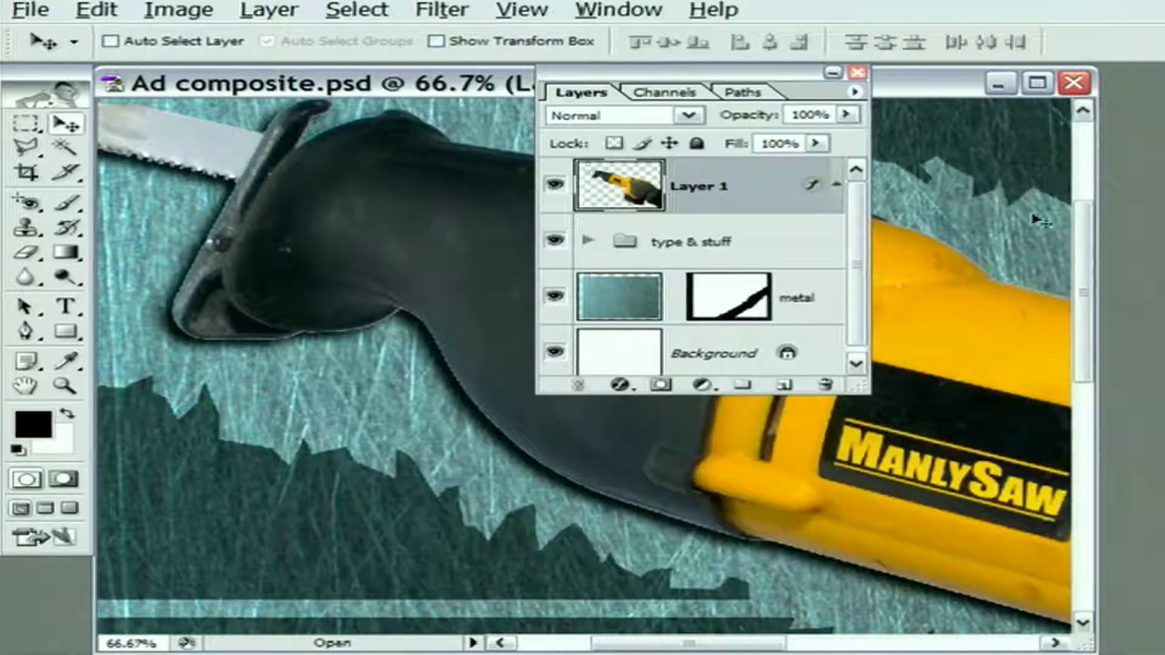
left_click_drag(624, 68, 1162, 607)
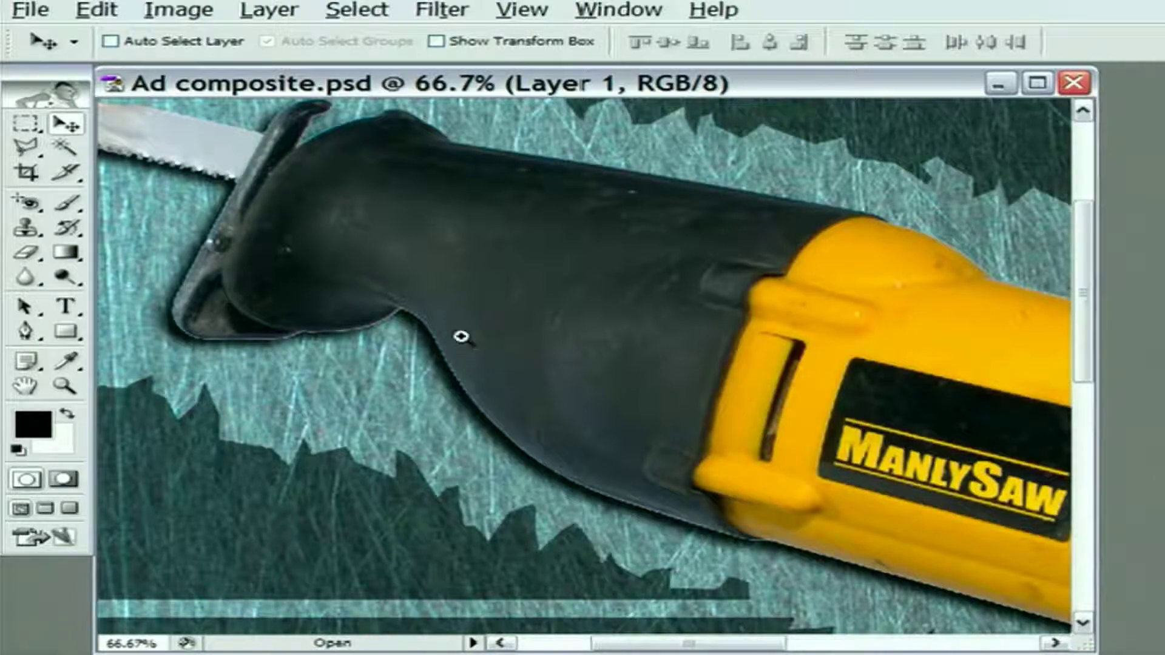
Load the Layer 1 Transparency channel of Ad composite.psd as a new selection, with the saw's lower edge shown at 200%
key("ctrl+plus")
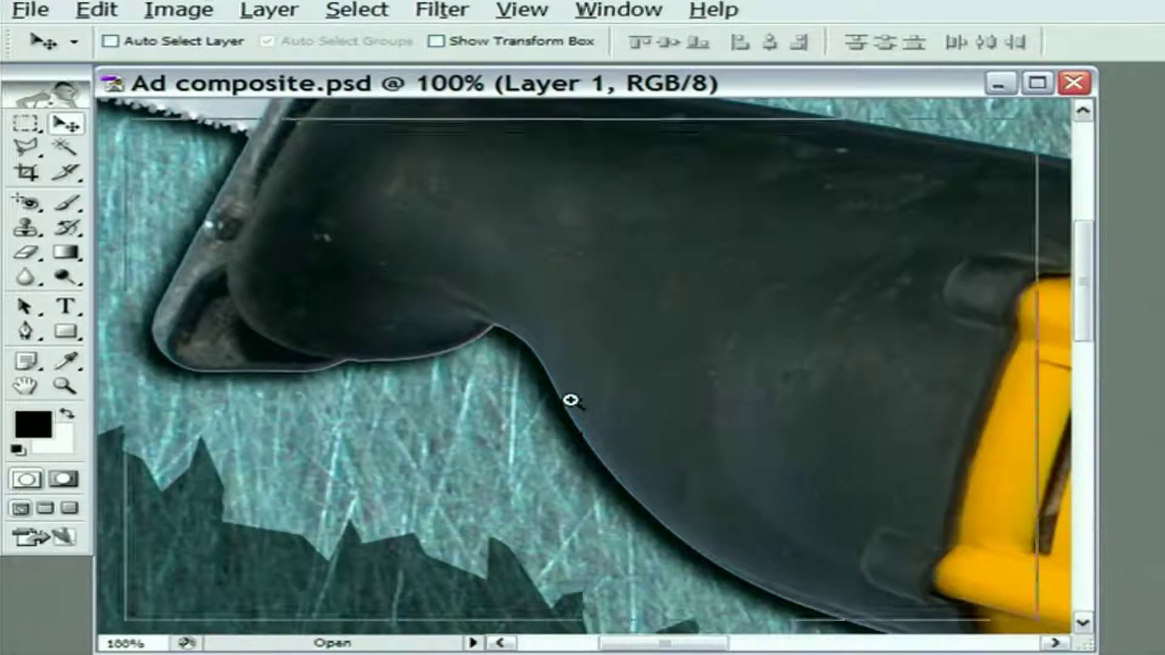
key("ctrl+plus")
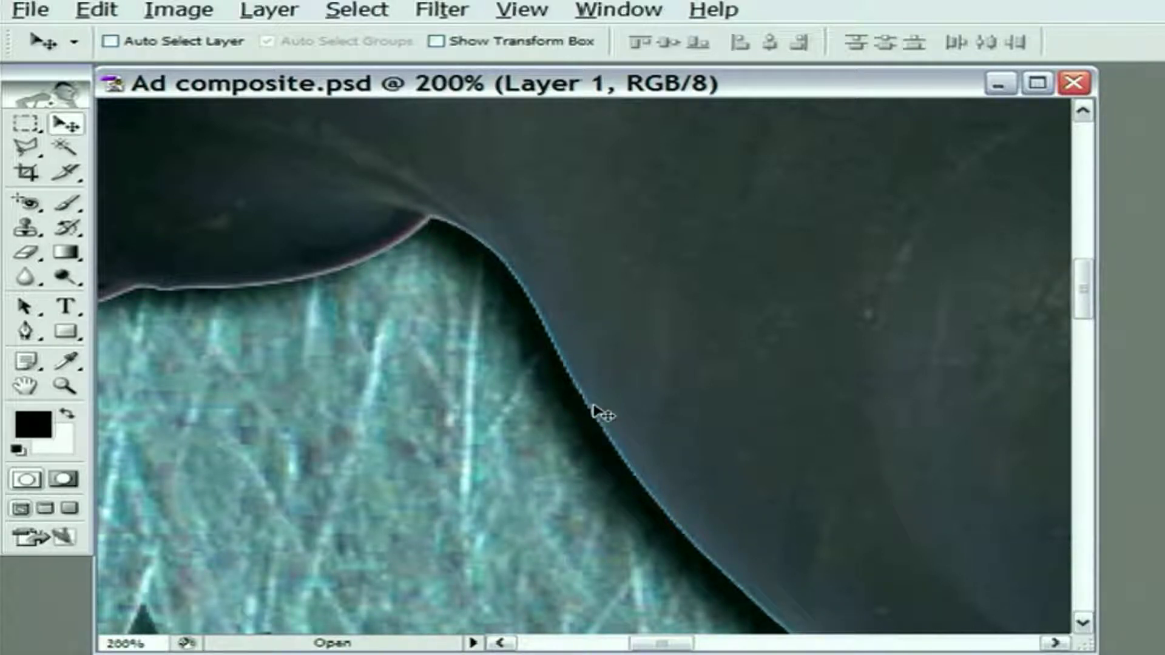
left_click(358, 10)
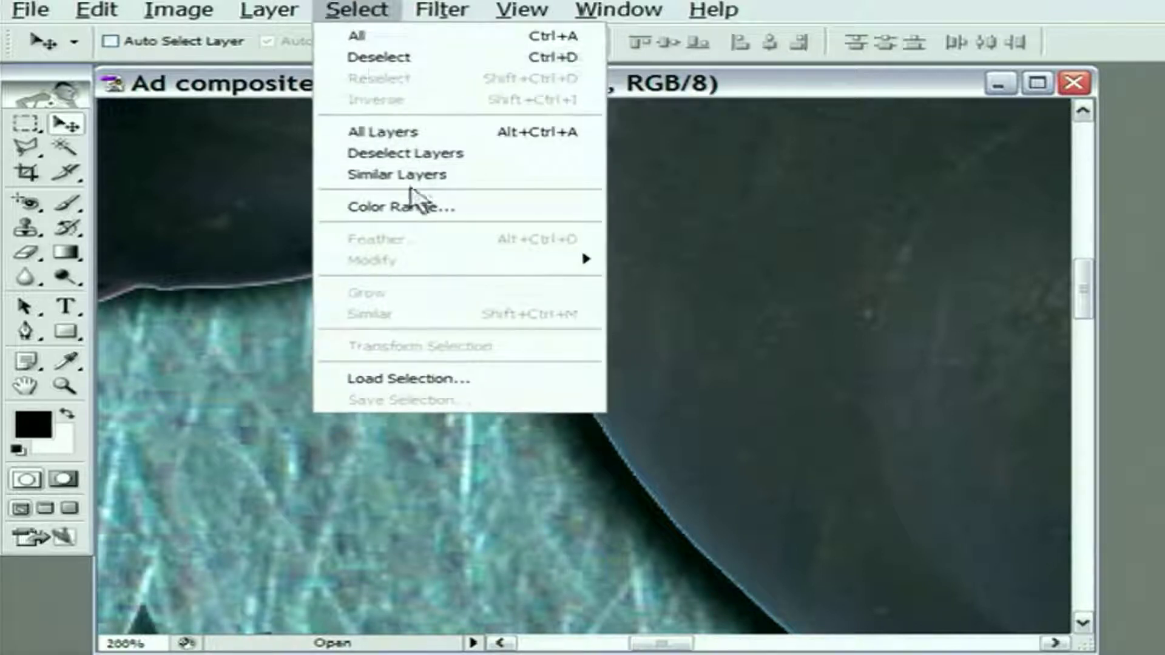
left_click(502, 381)
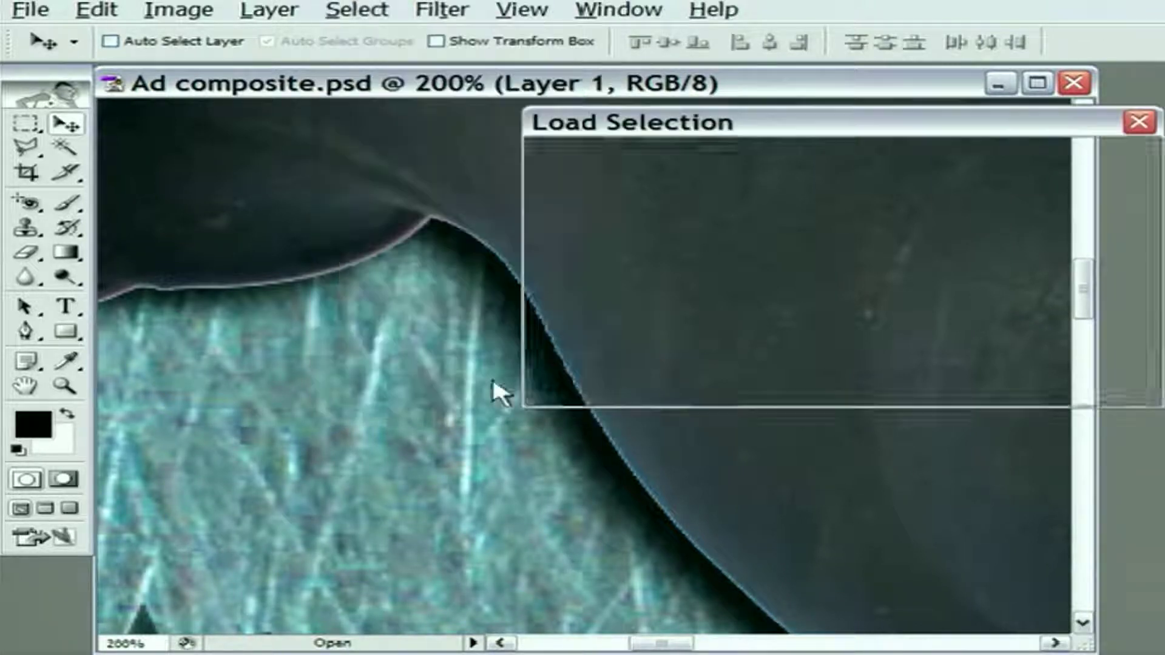
left_click_drag(652, 143, 418, 142)
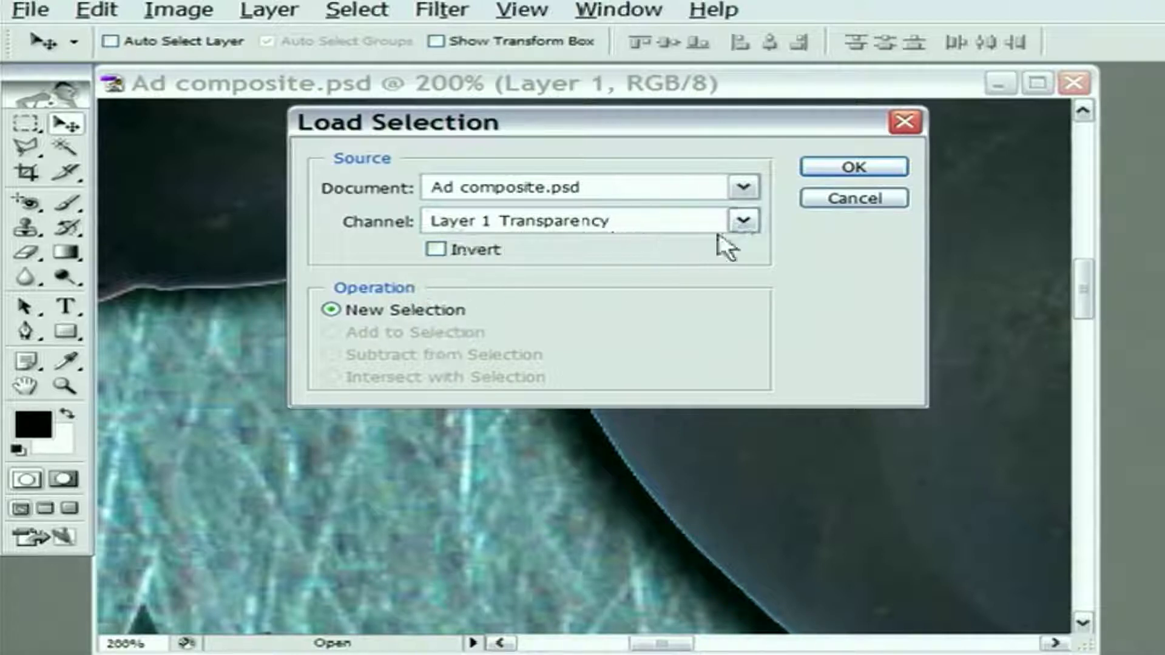
left_click(743, 222)
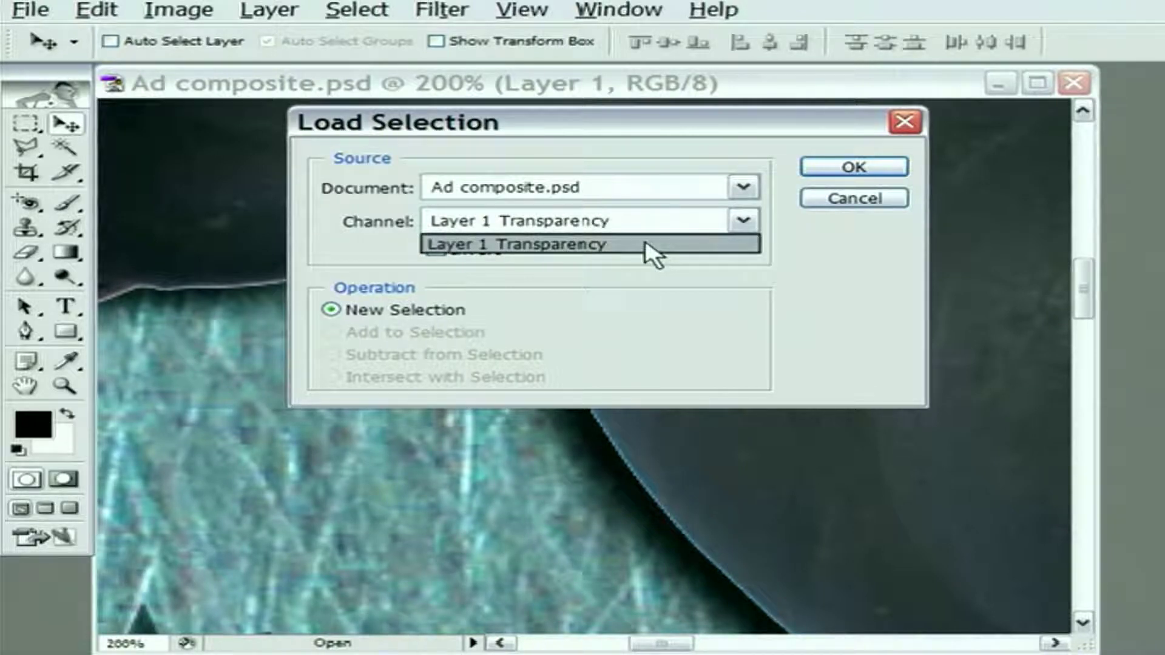
left_click(645, 244)
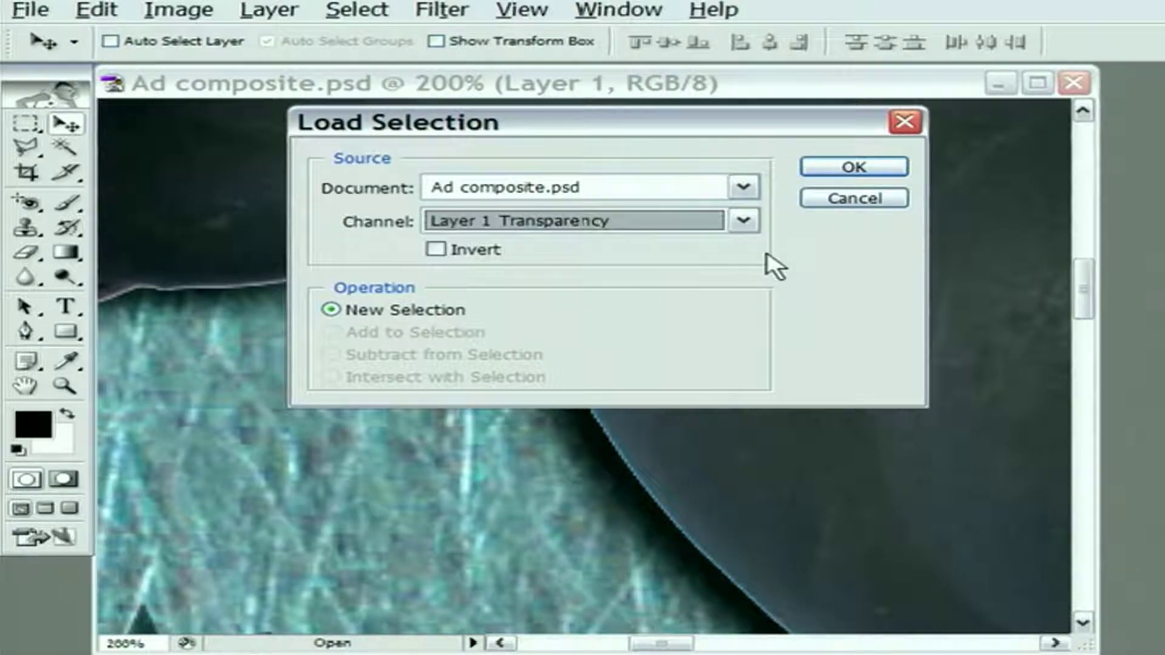
left_click(823, 177)
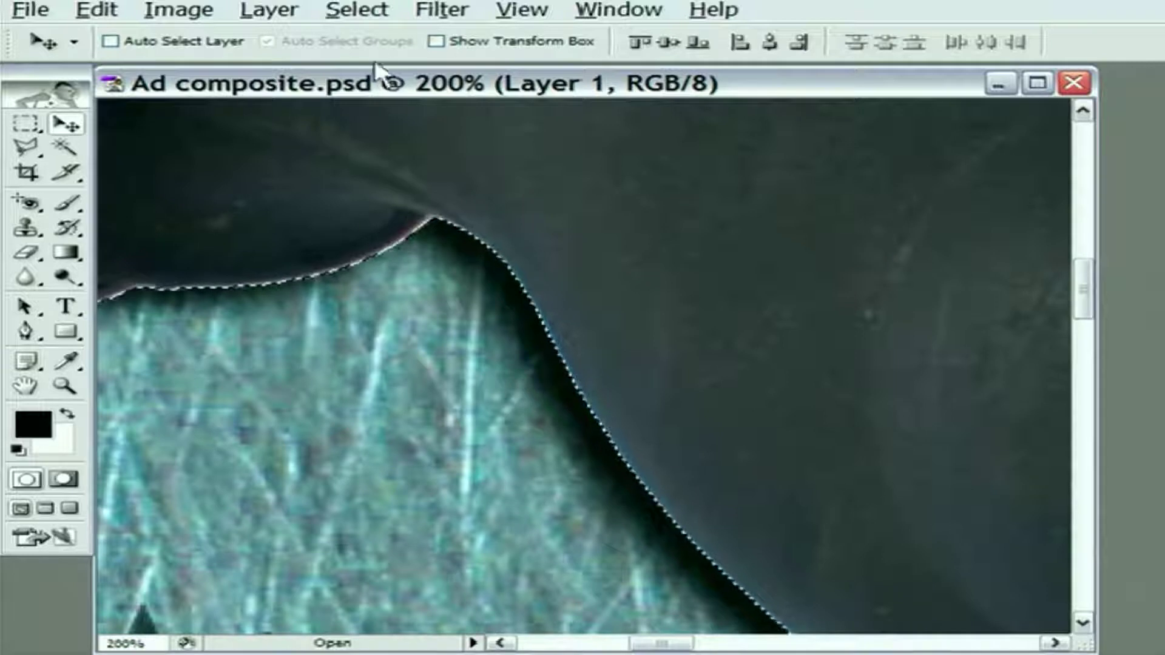
Contract the saw outline selection by 2 pixels
left_click(361, 19)
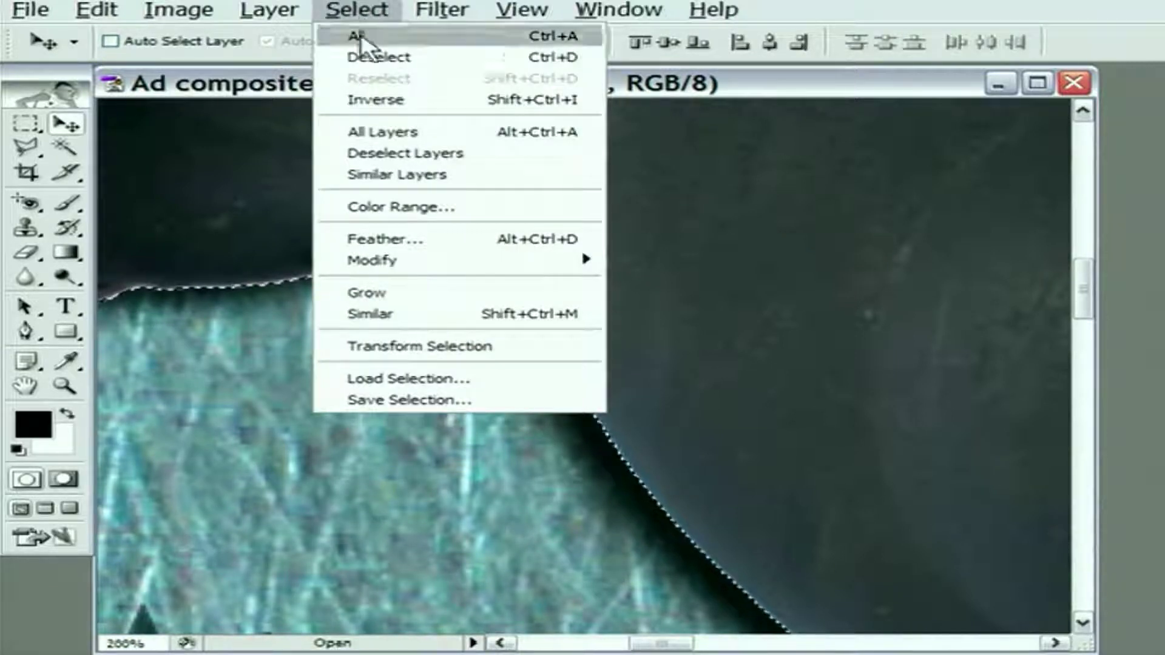
mouse_move(425, 271)
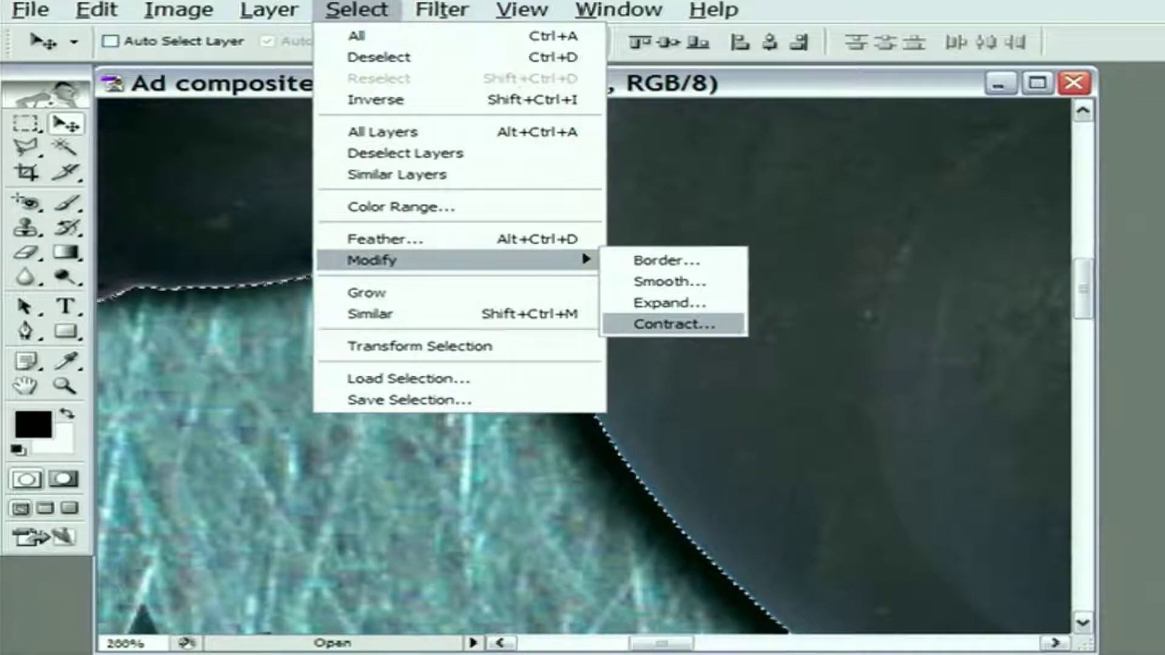
left_click(732, 326)
left_click_drag(730, 330, 702, 173)
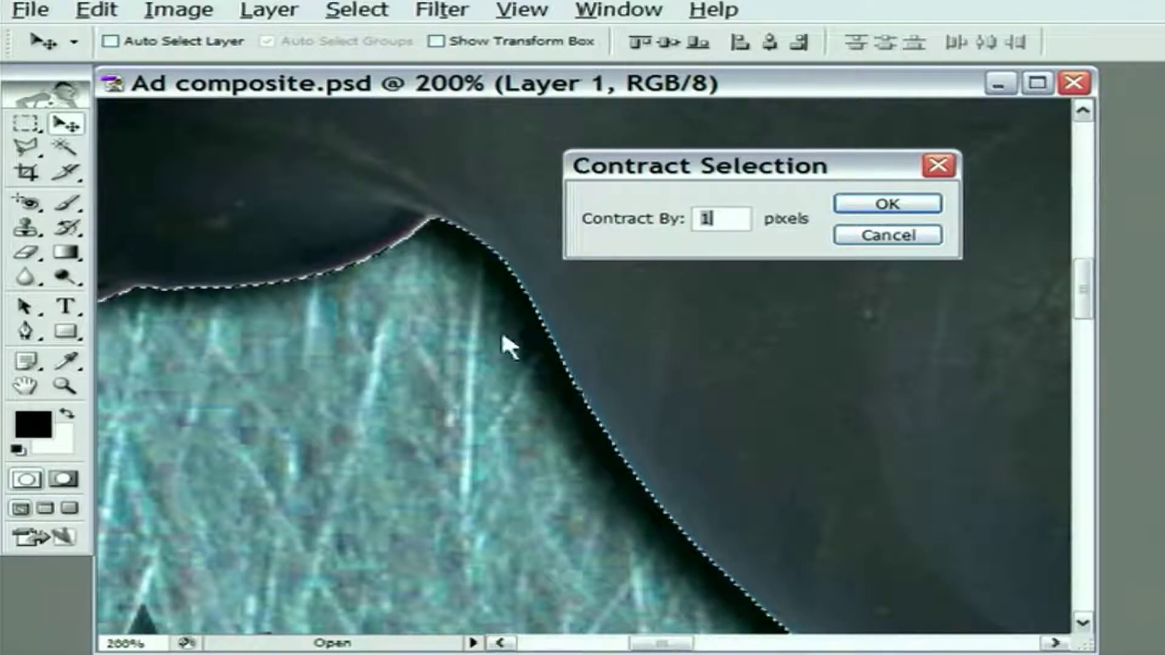
type("2")
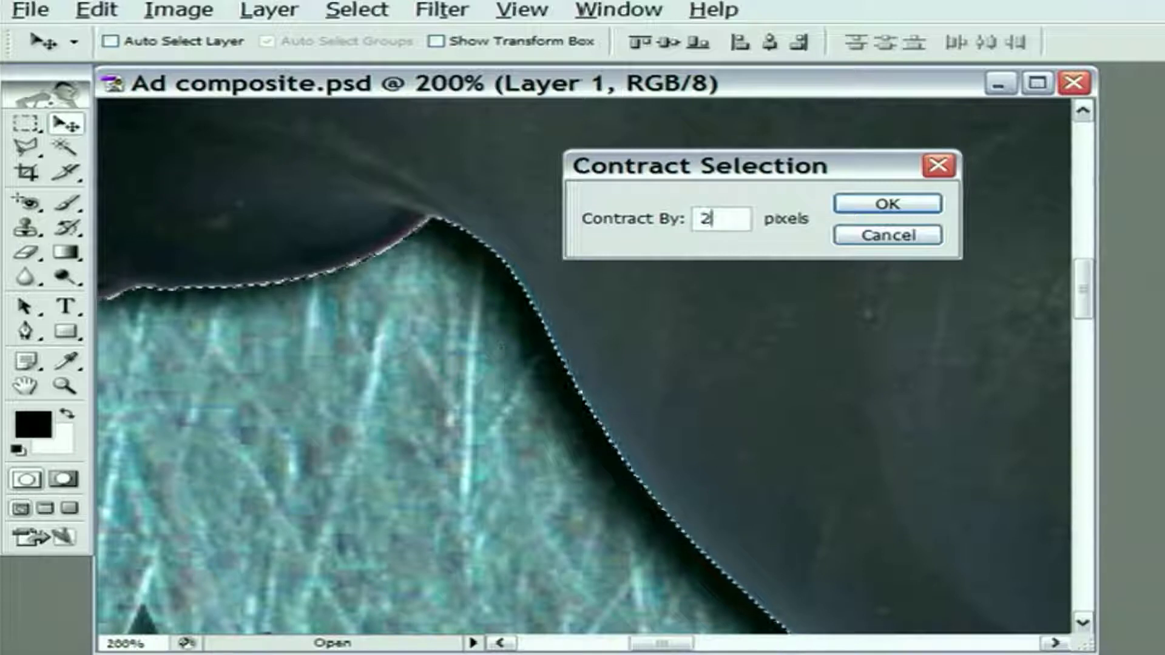
left_click(845, 205)
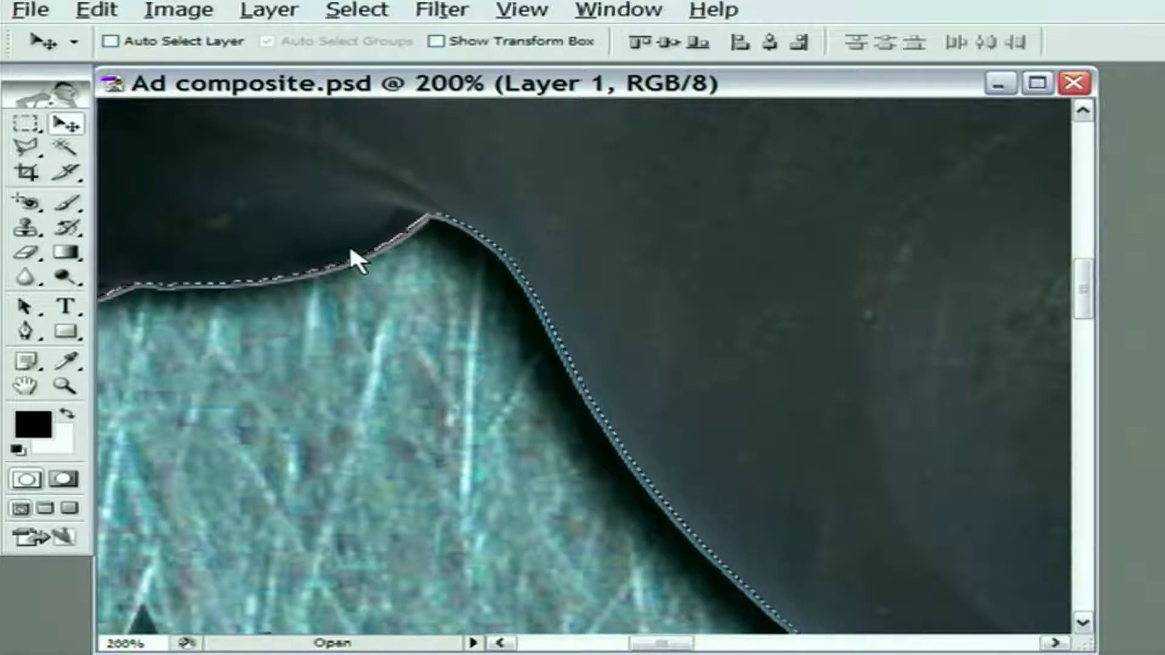
left_click(333, 13)
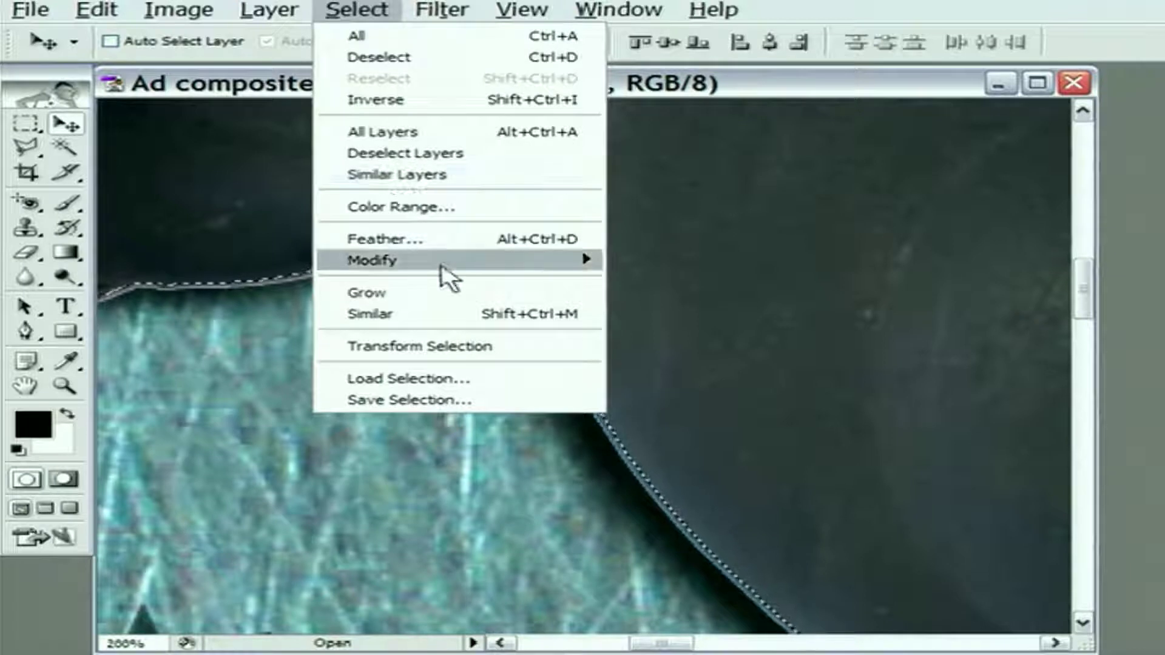
mouse_move(462, 266)
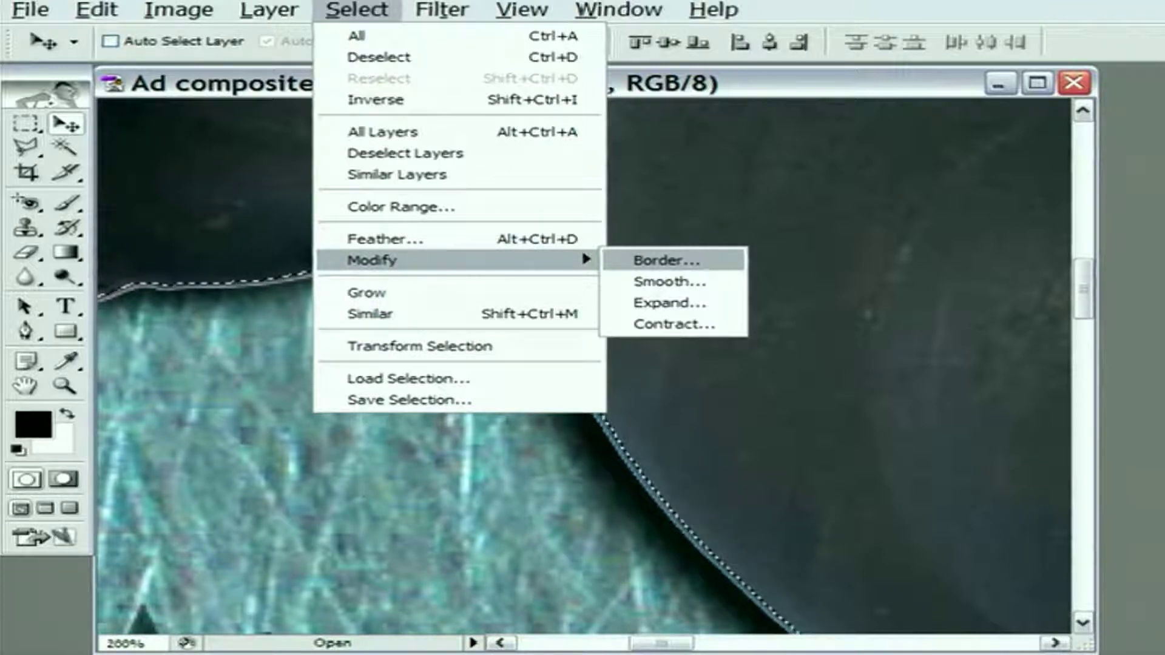
left_click(340, 8)
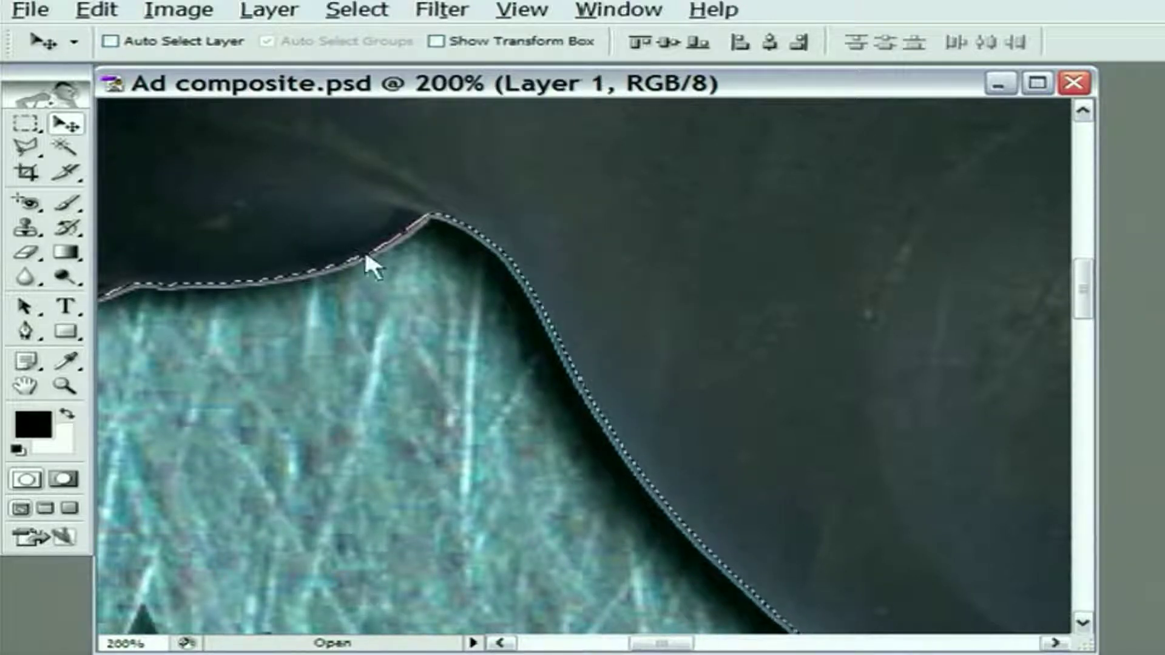
Feather the contracted selection with a radius of 0.5 pixels
left_click(353, 13)
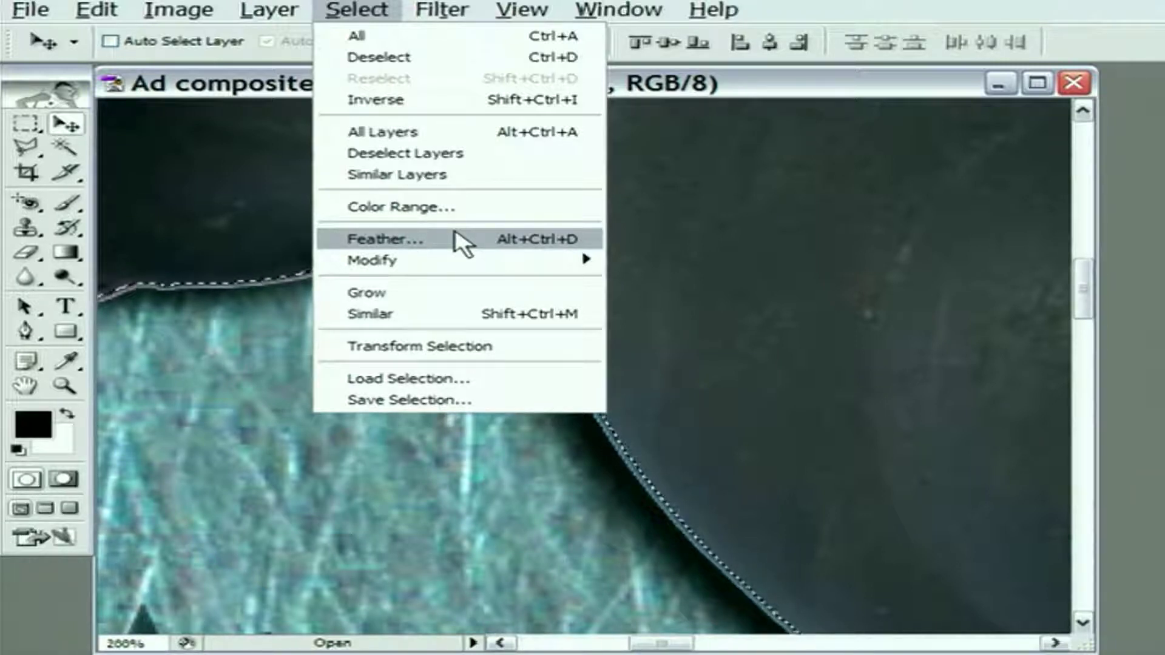
left_click(461, 240)
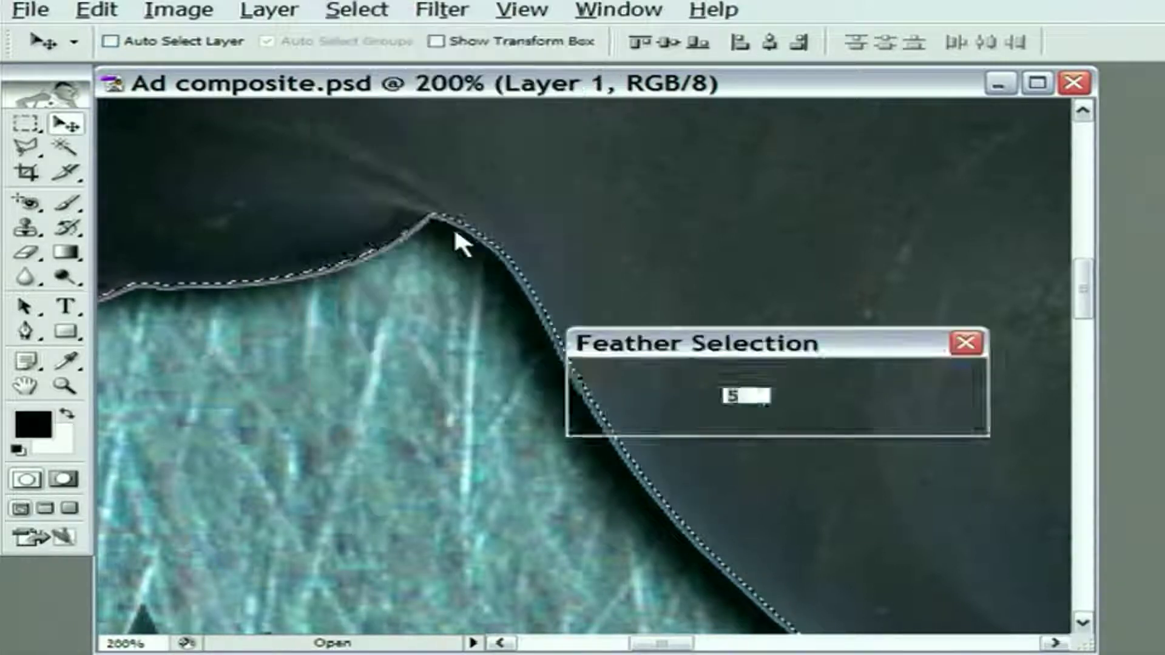
left_click_drag(667, 337, 534, 176)
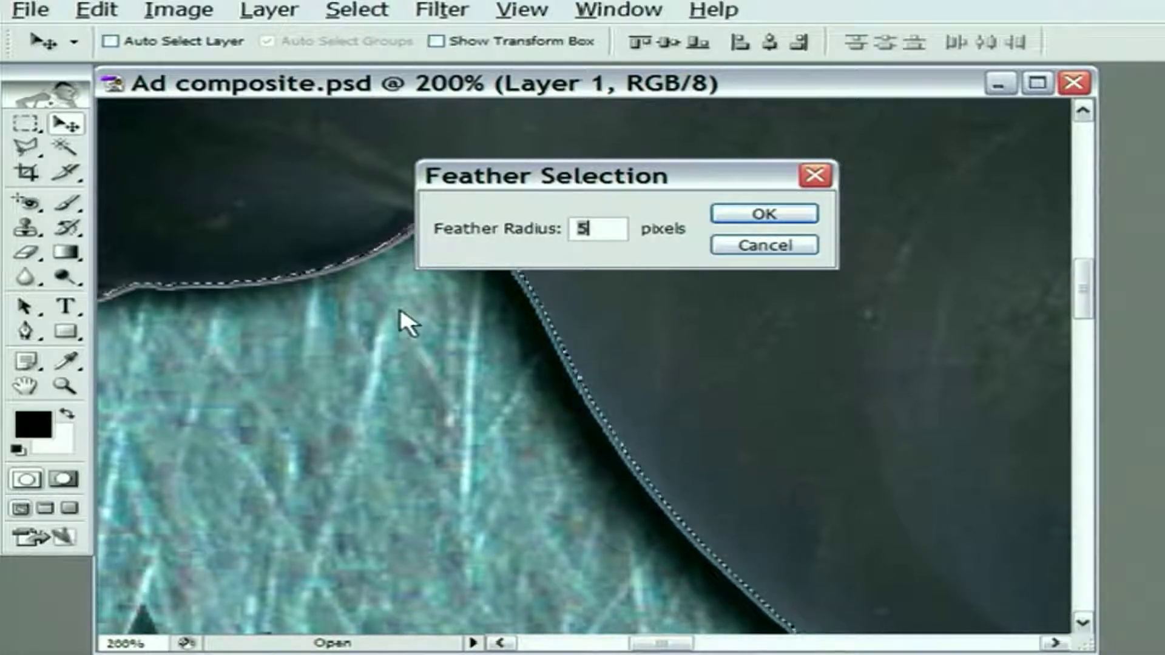
type("0.5")
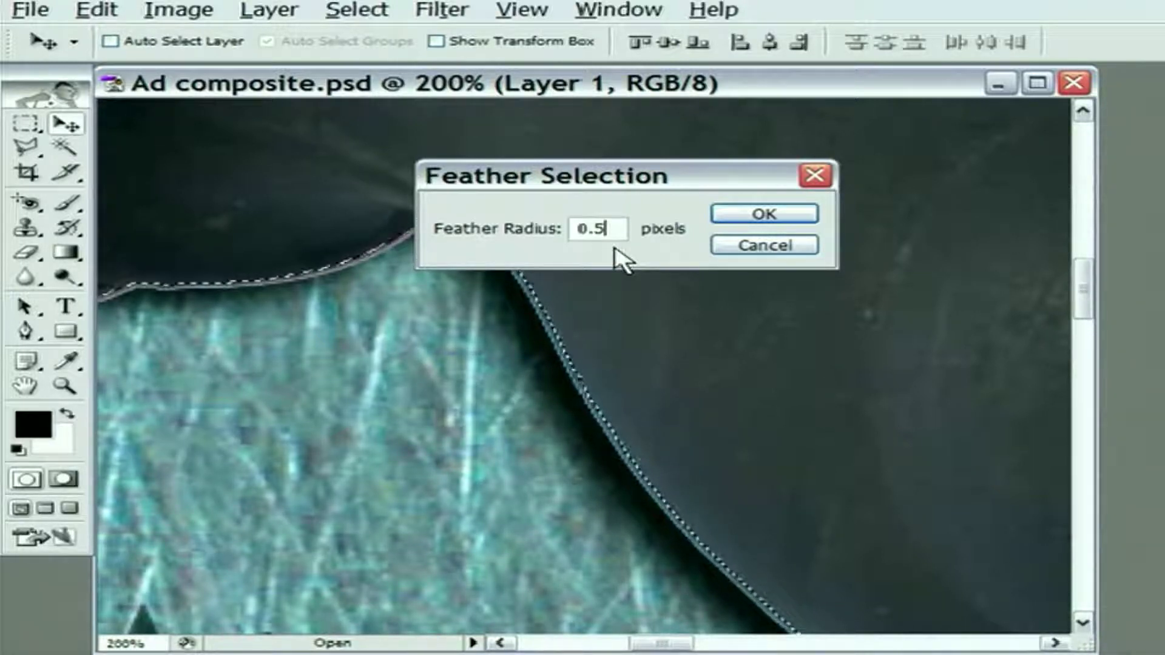
left_click(735, 225)
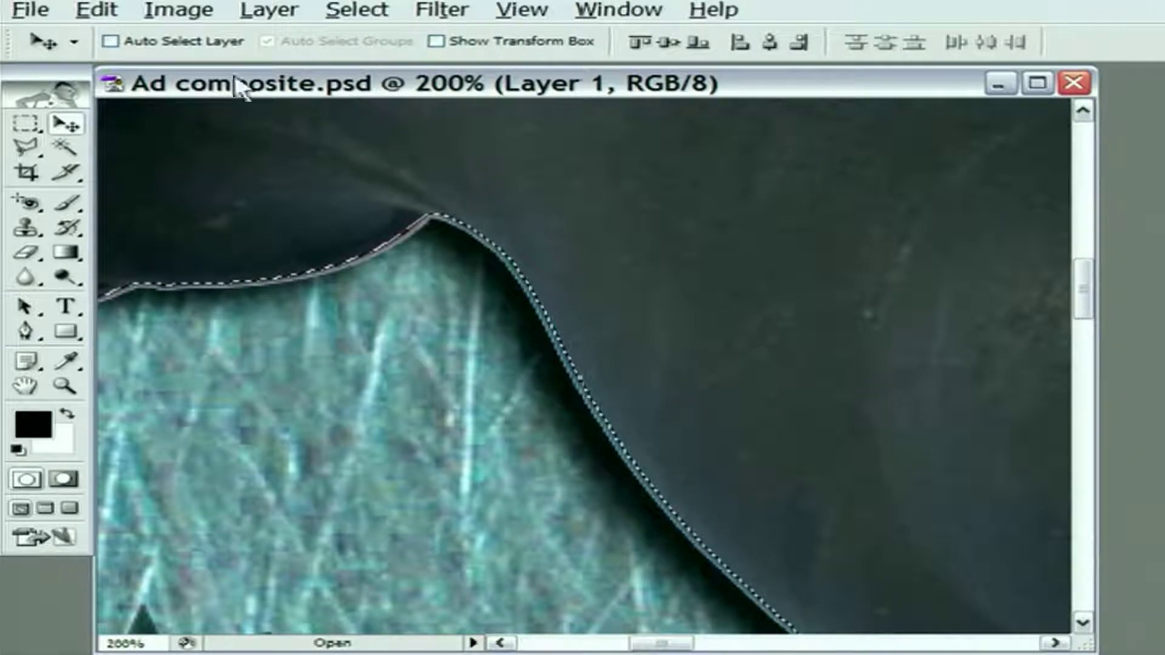
Invert the feathered selection around the saw and hide the selection outline from view
left_click(358, 18)
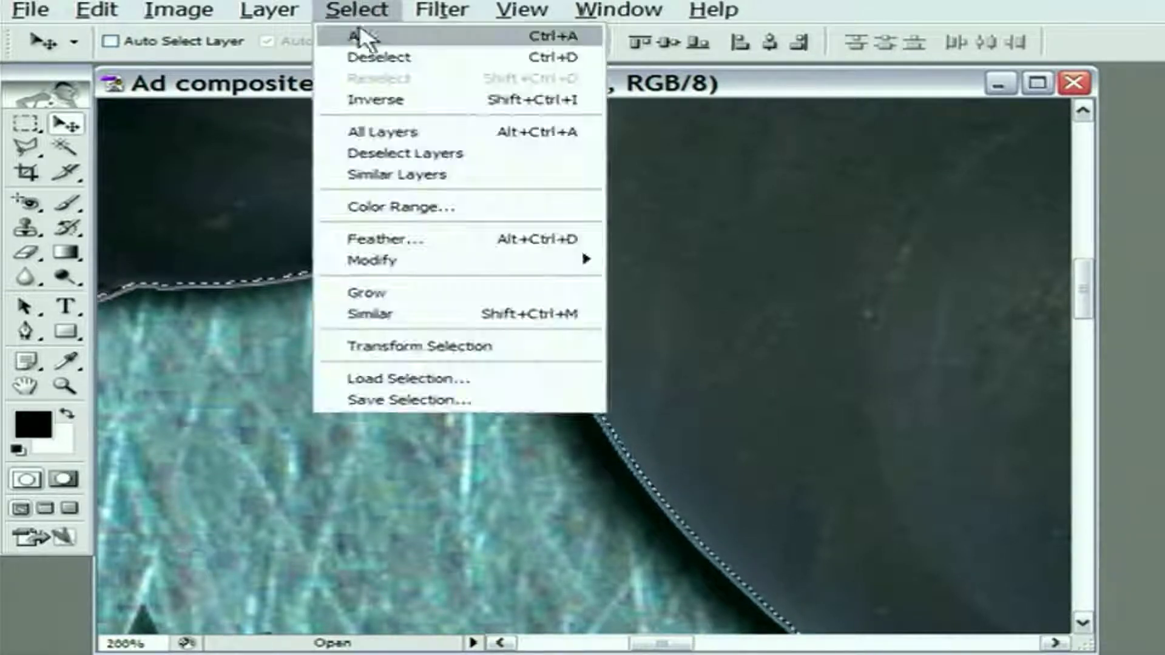
left_click(433, 100)
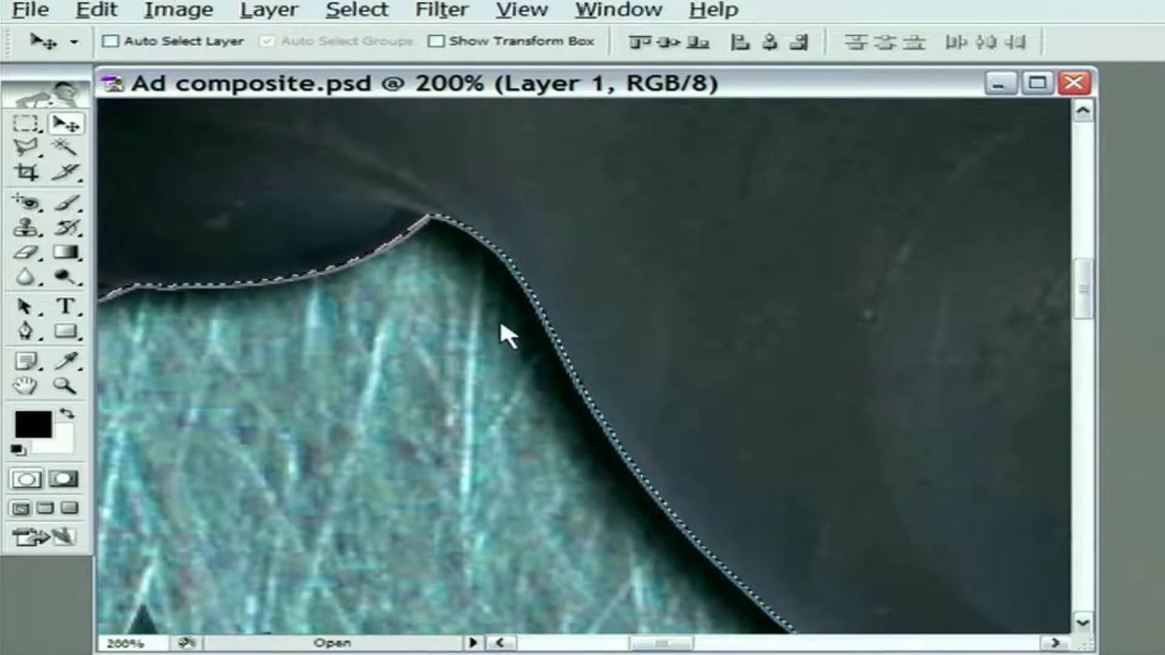
left_click(513, 16)
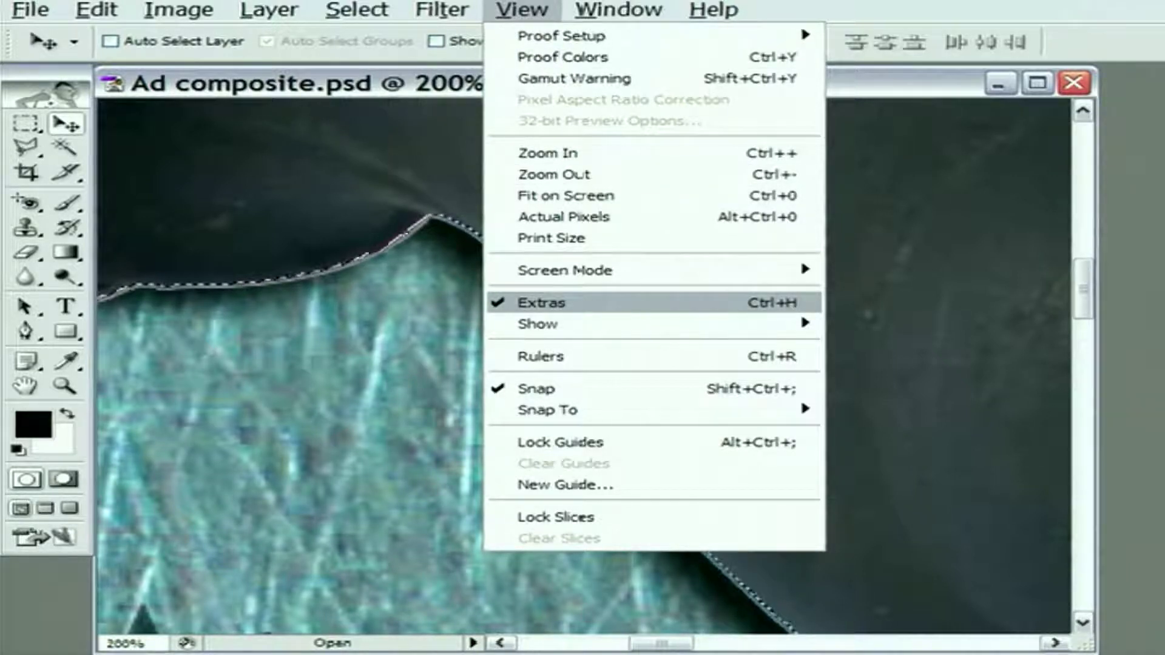
mouse_move(591, 323)
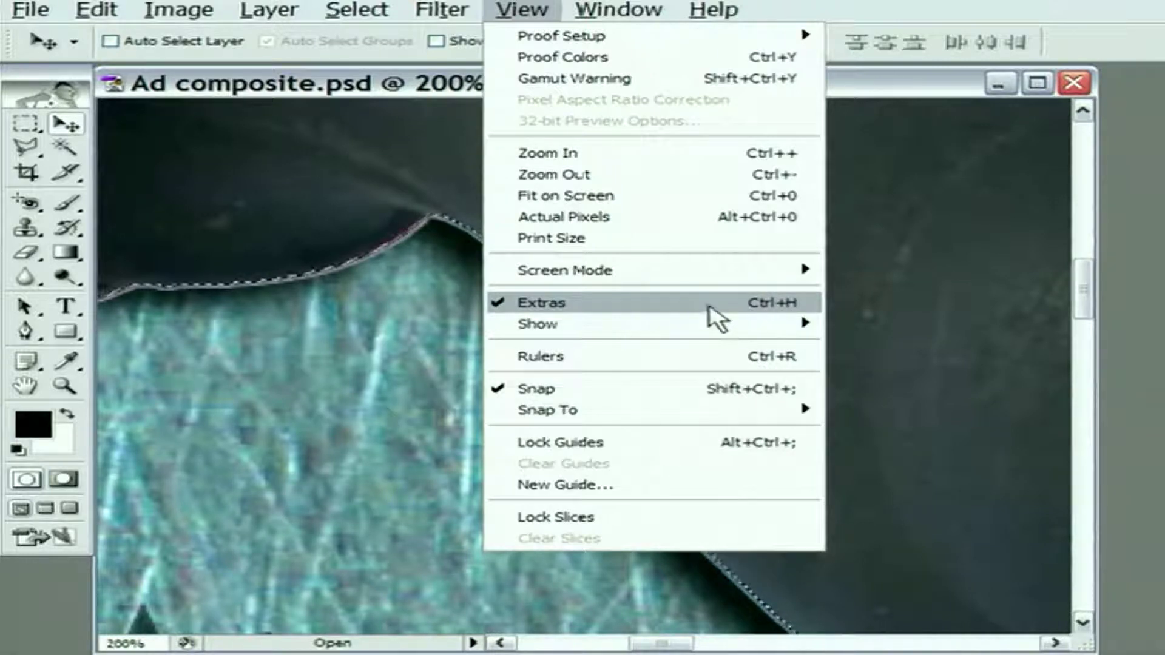
left_click(714, 308)
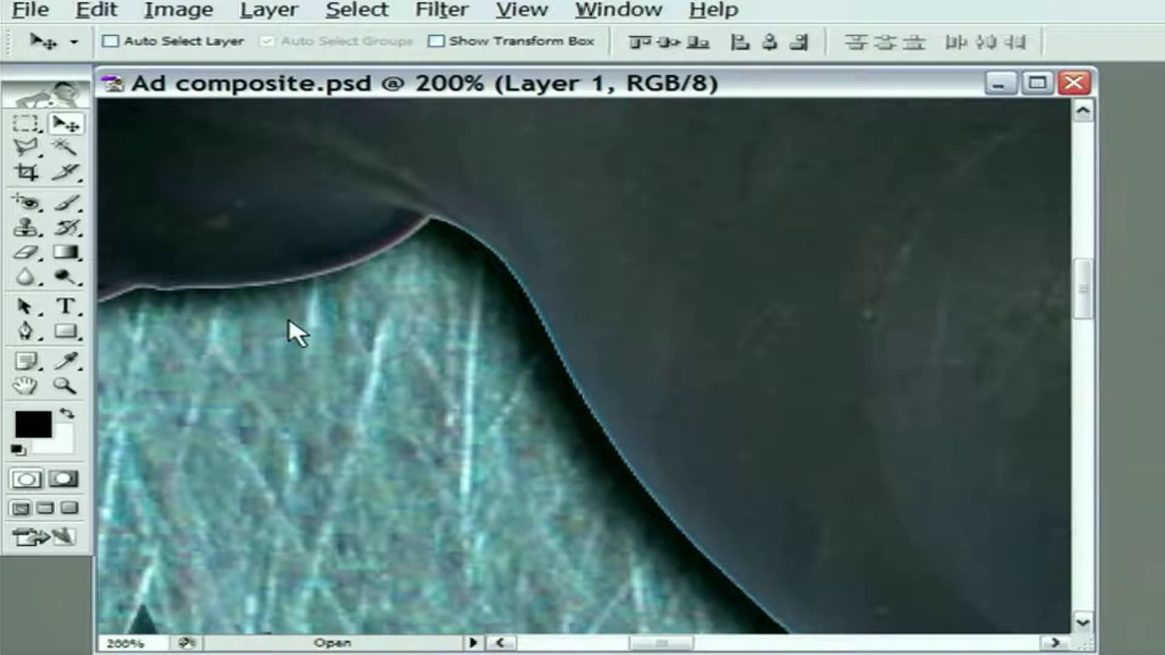
Delete the light fringe pixels in the inverted selection from Layer 1, undoing and redoing the deletion to compare the edge
key("ctrl+z")
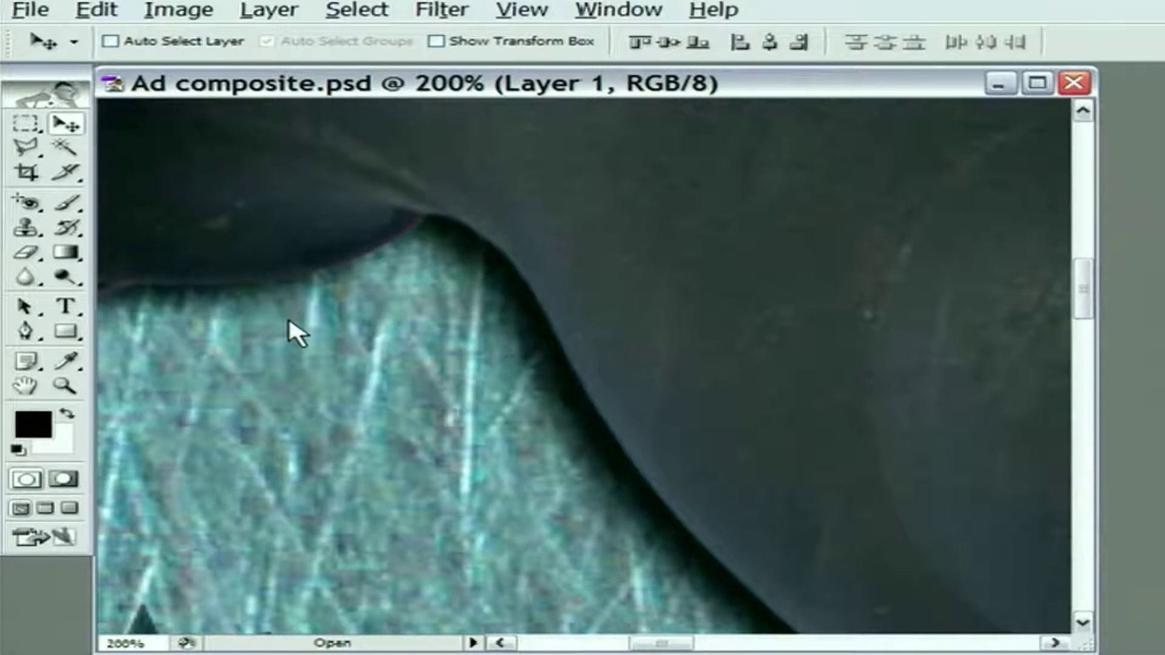
key("ctrl+z")
key("ctrl+z")
Examine the saw blade at 100%, toggling the fringe deletion off and on to compare the edges before and after
left_click(460, 327)
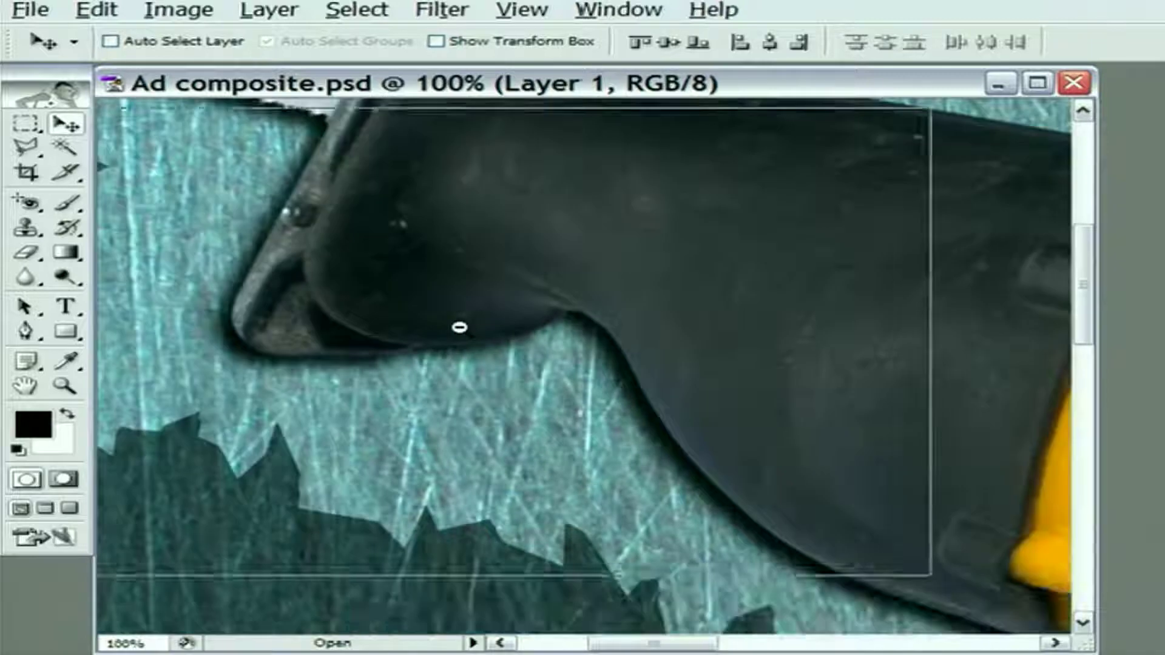
left_click(459, 328)
left_click_drag(477, 318, 481, 281)
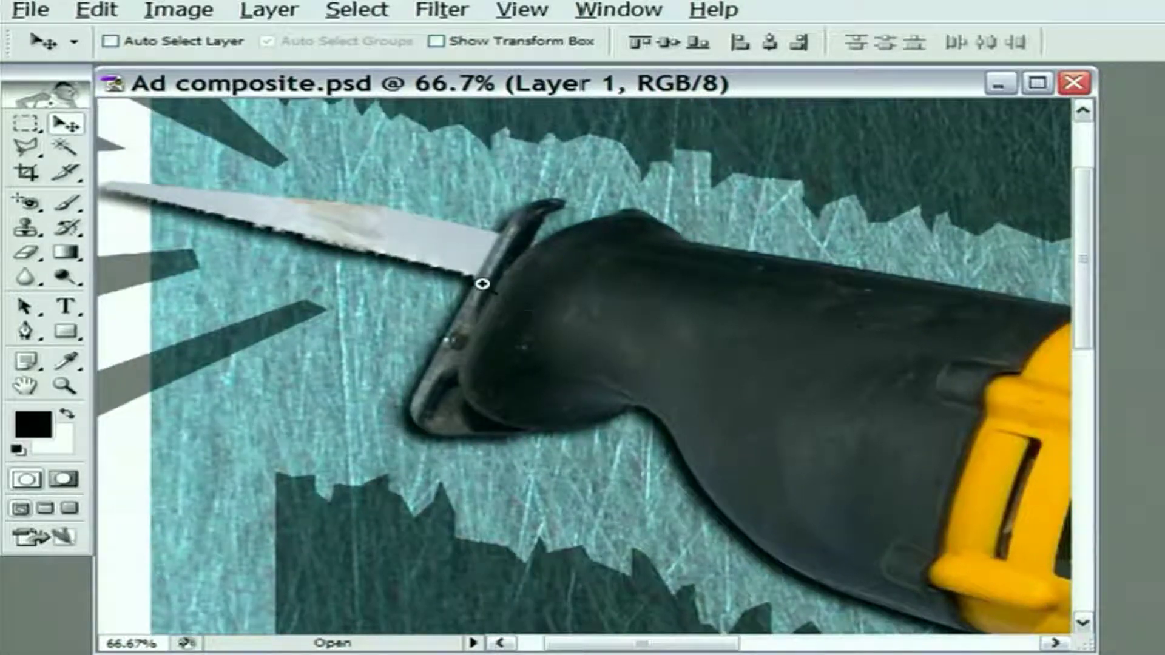
left_click(481, 281)
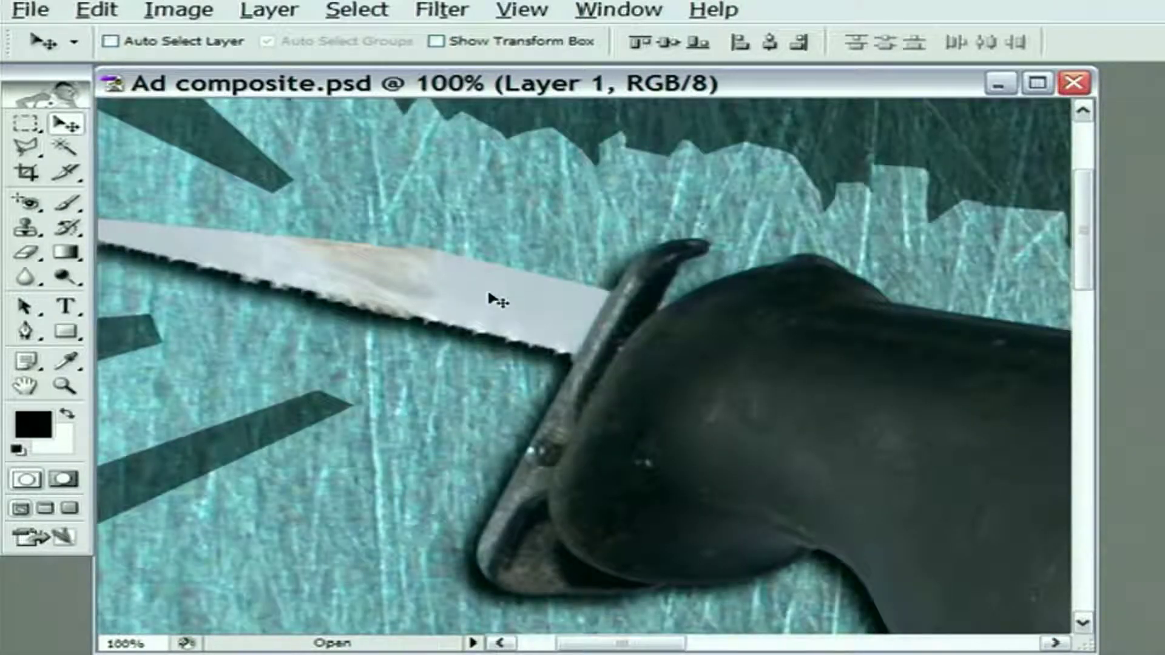
key("ctrl+f")
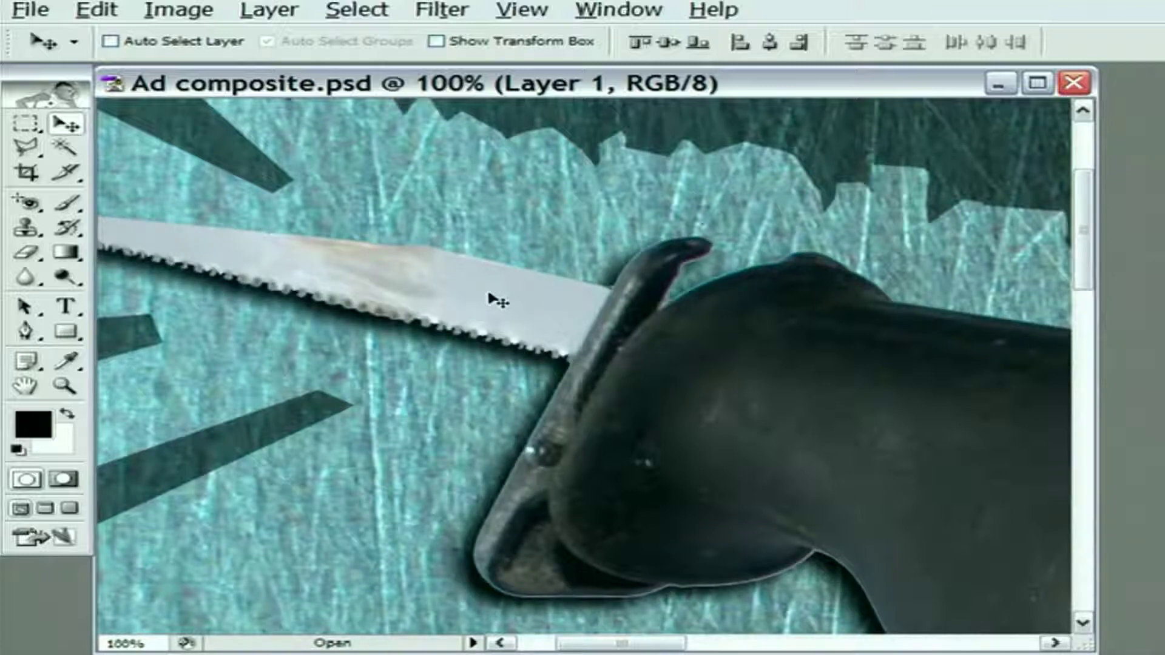
key("ctrl+z")
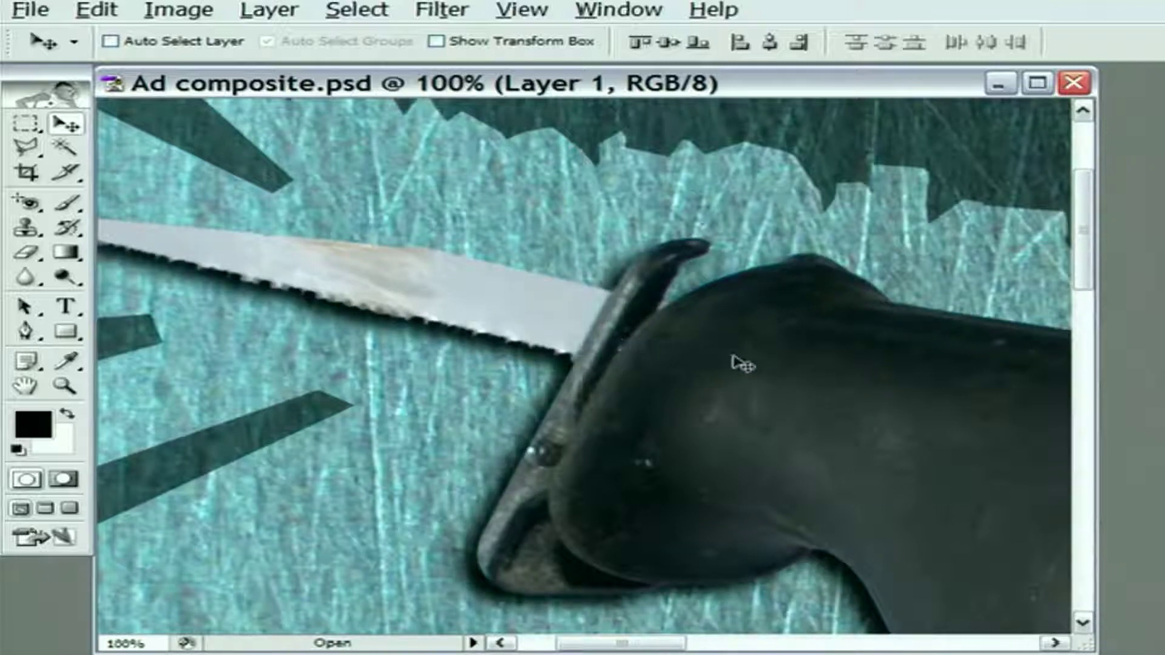
Display the entire ad composition in full screen mode on black, with the menus and palettes hidden
key("ctrl+minus")
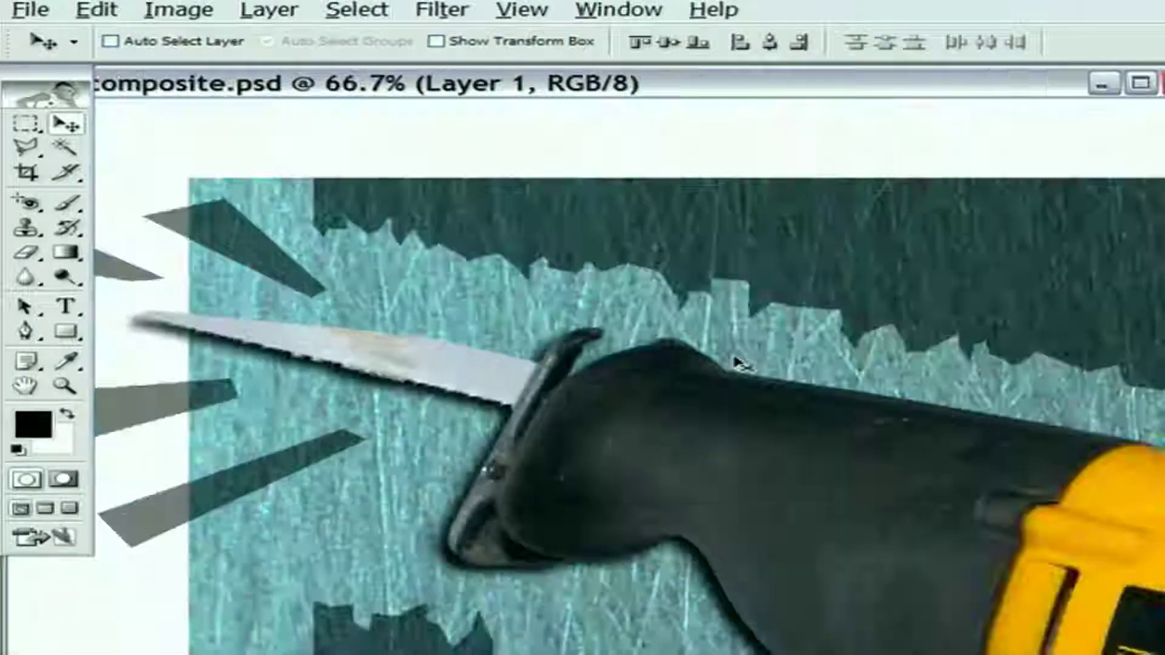
key("ctrl+minus")
key("Tab")
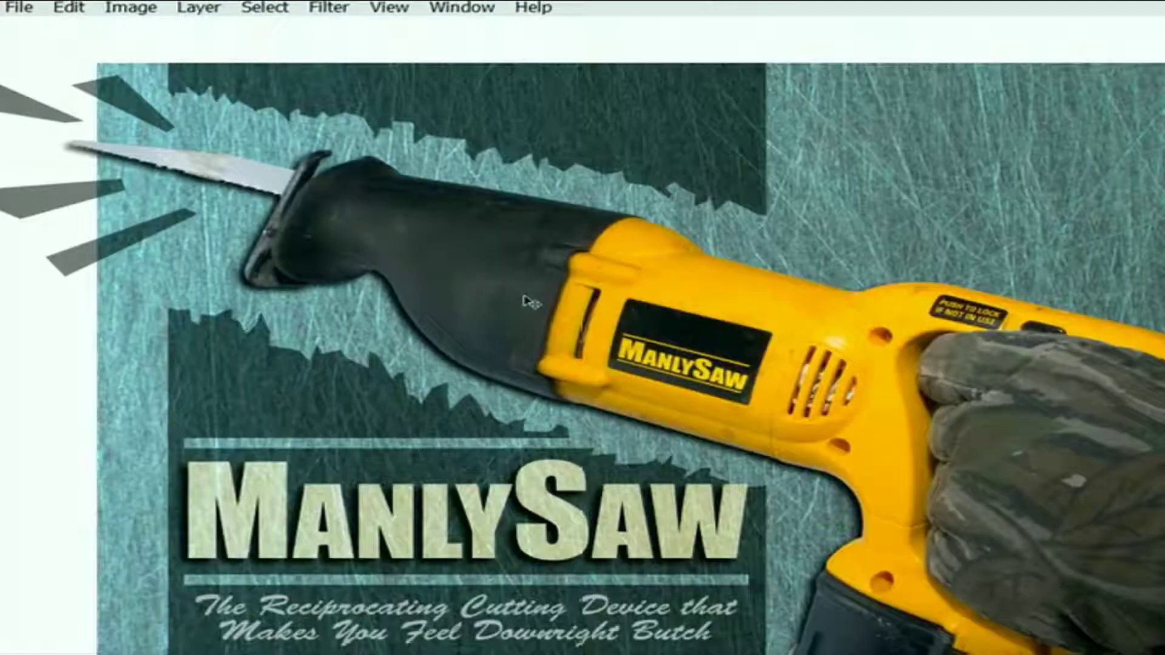
key("f")
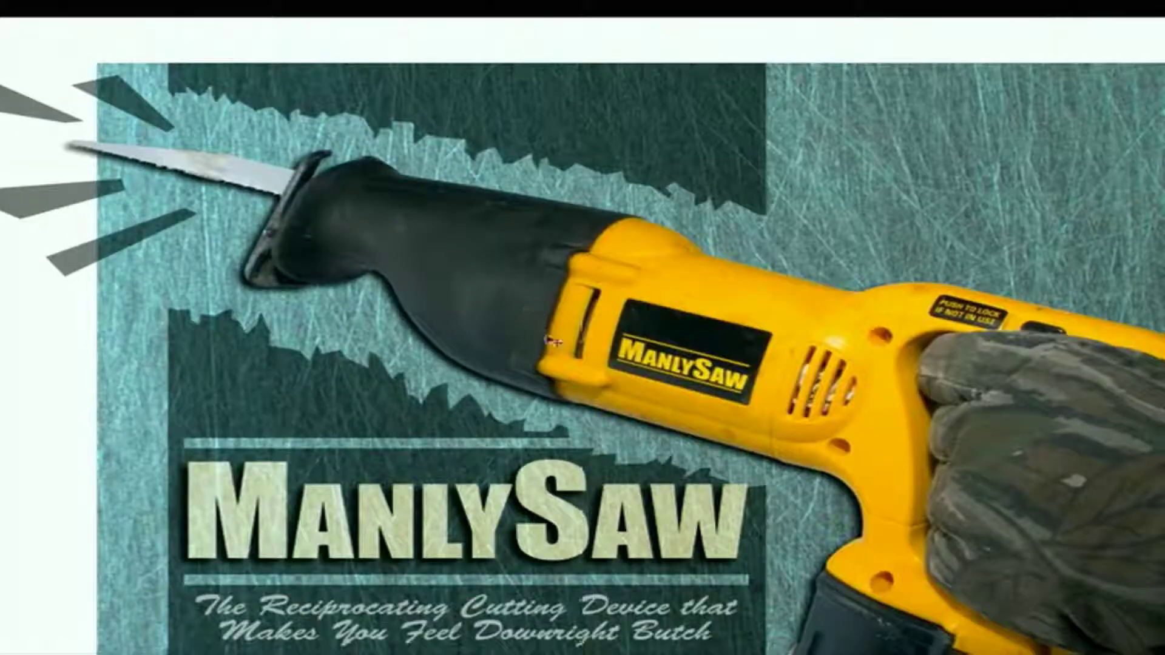
key("ctrl+minus")
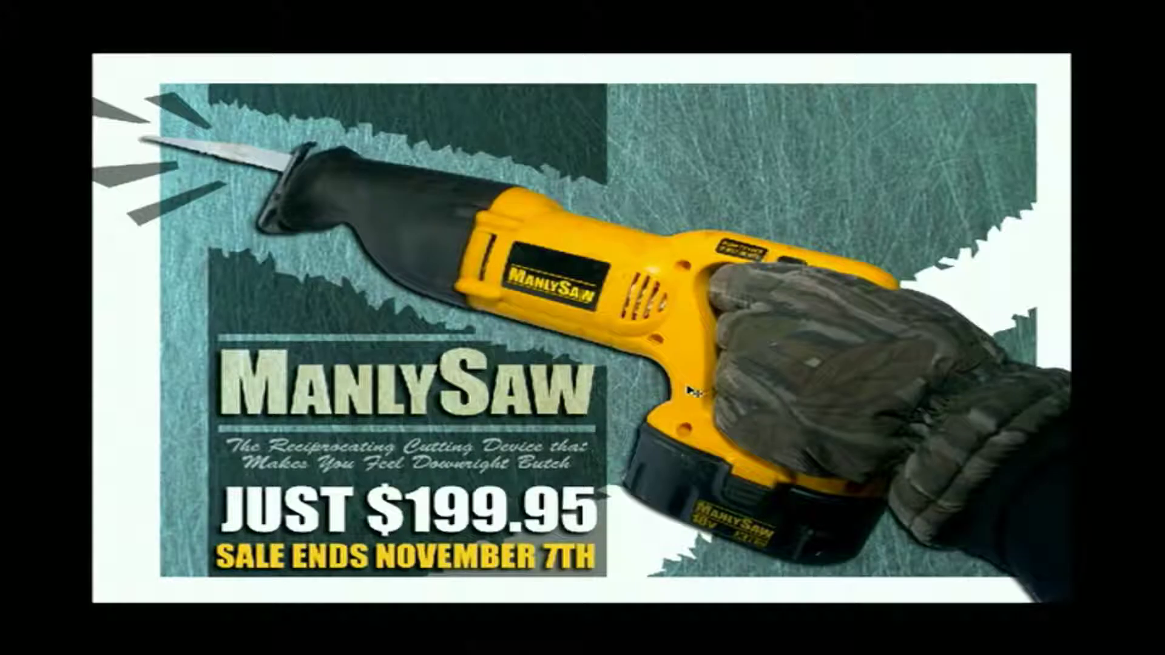